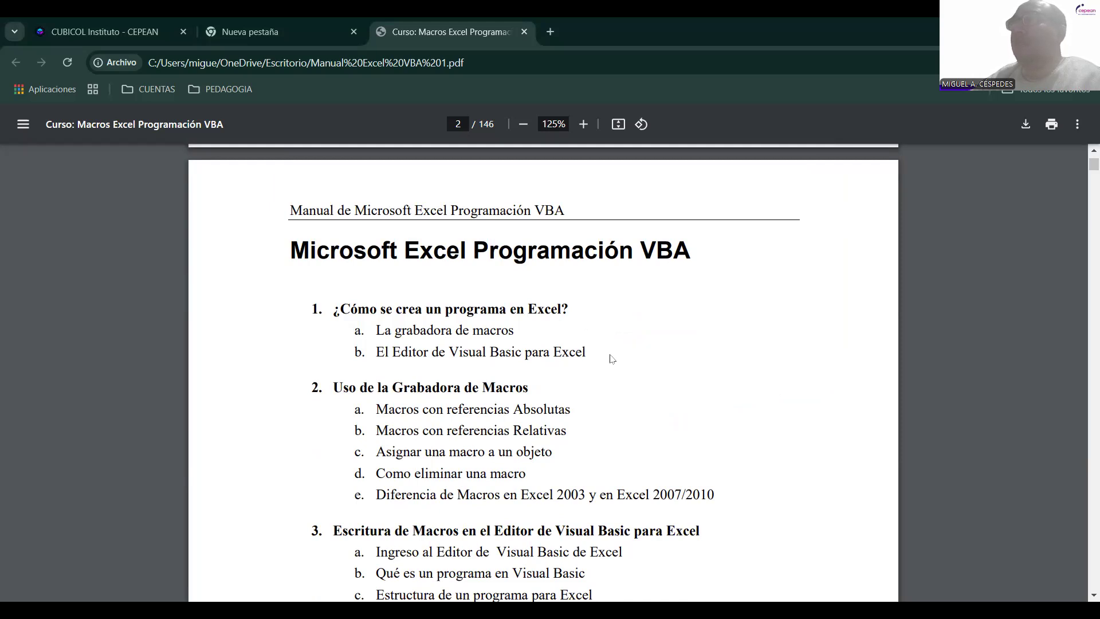
Read through the Excel VBA manual's table of contents and its section on the macro recorder and recording steps
scroll(611, 359, down, 3)
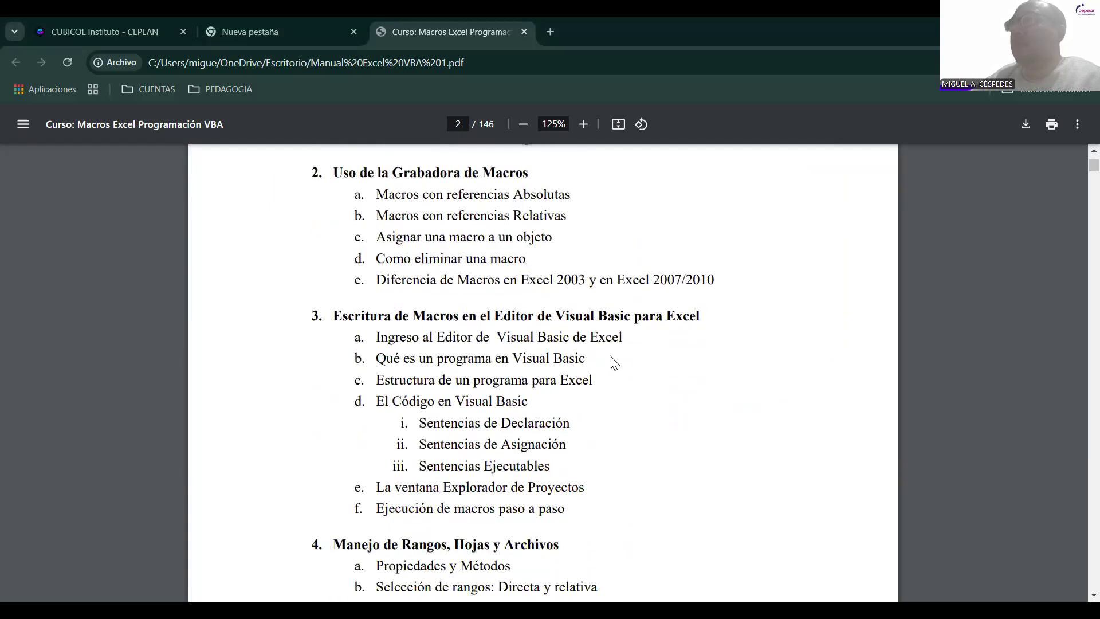
scroll(614, 362, down, 6)
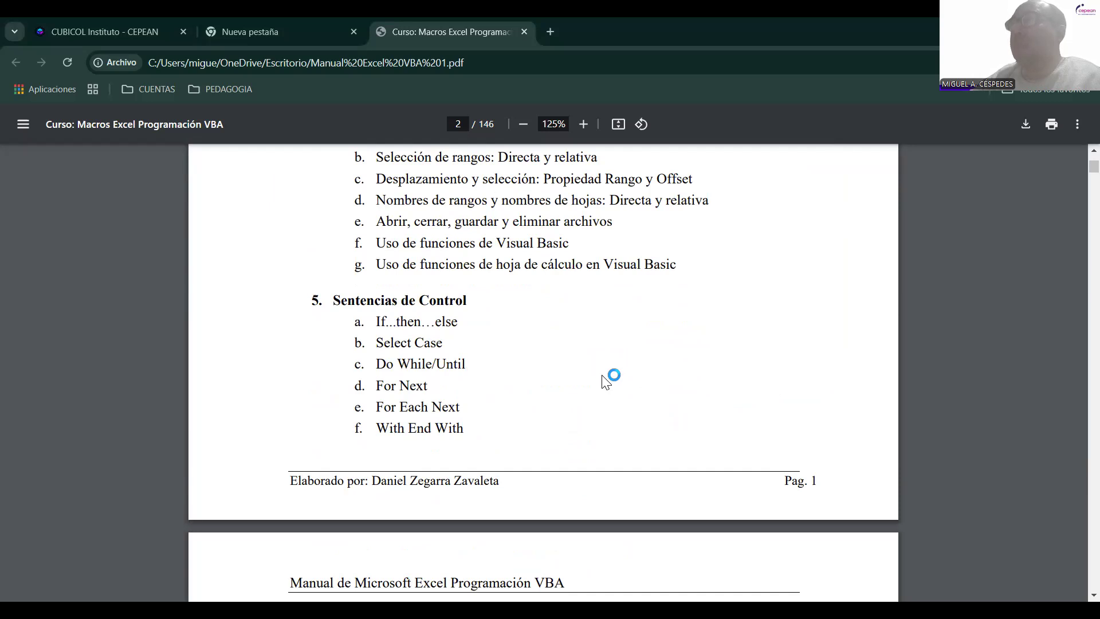
scroll(603, 379, down, 2)
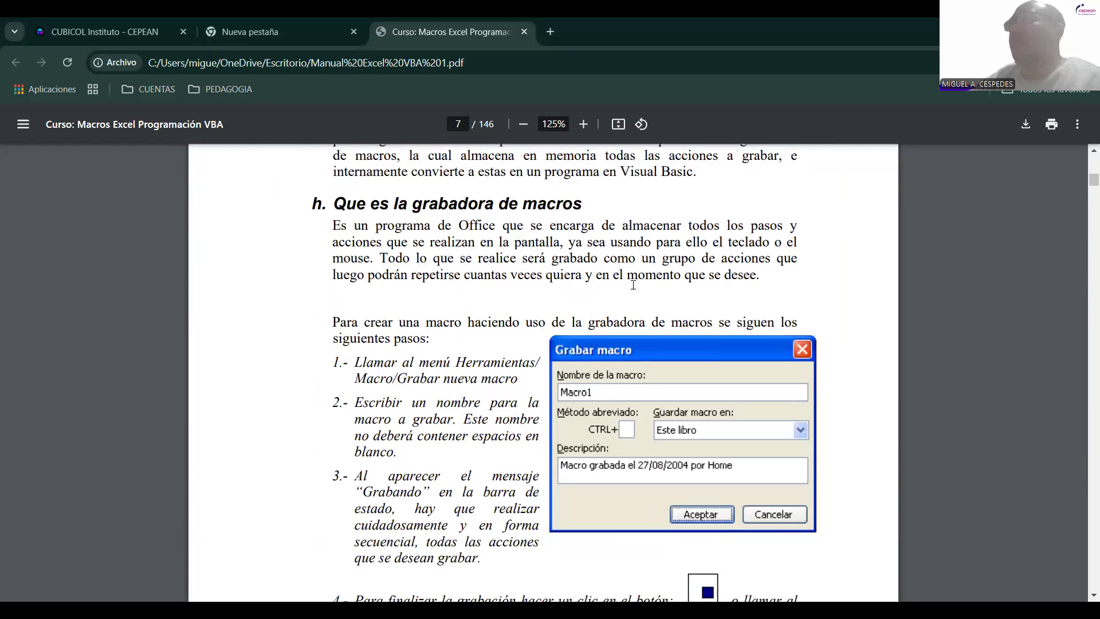
ctrl+scroll(633, 285, up, 2)
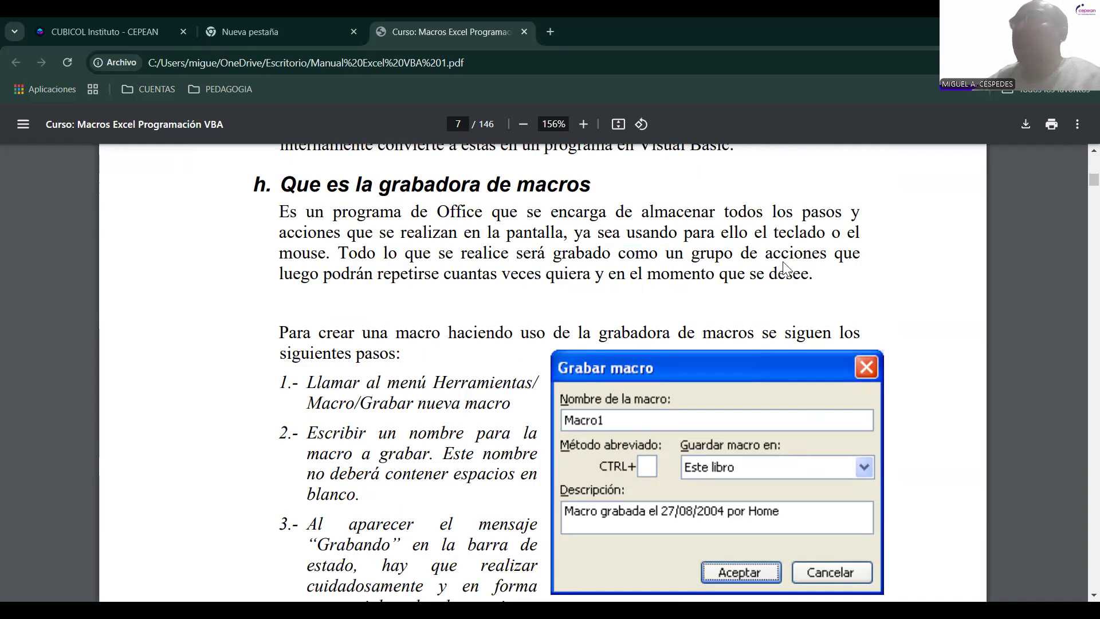
scroll(860, 153, down, 3)
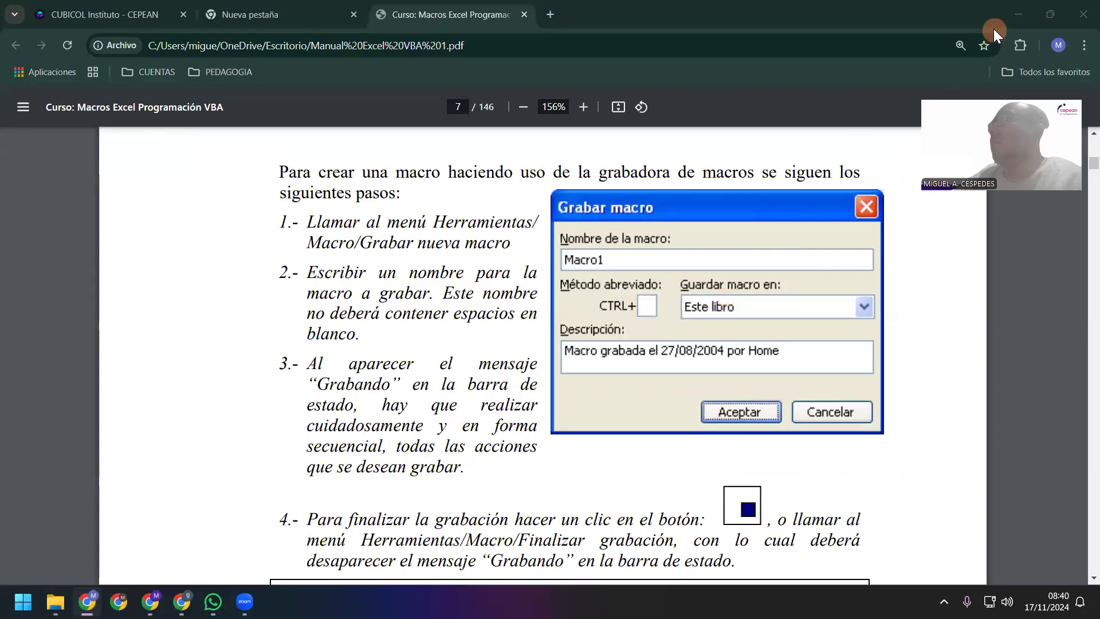
Go to the desktop, launch Excel and create a blank workbook
key(super+d)
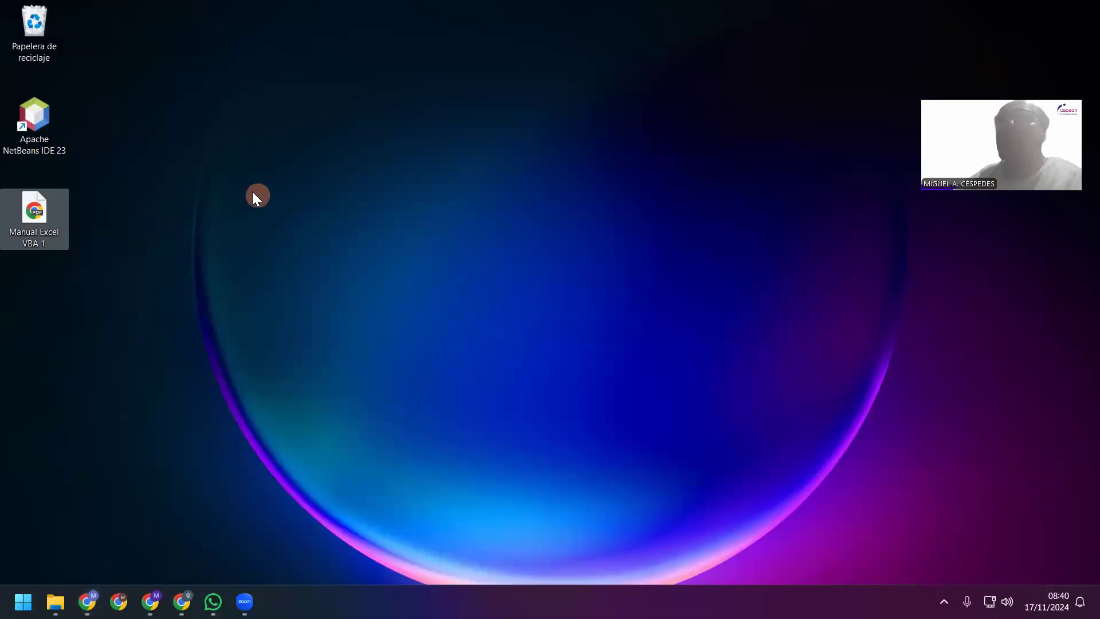
key(super)
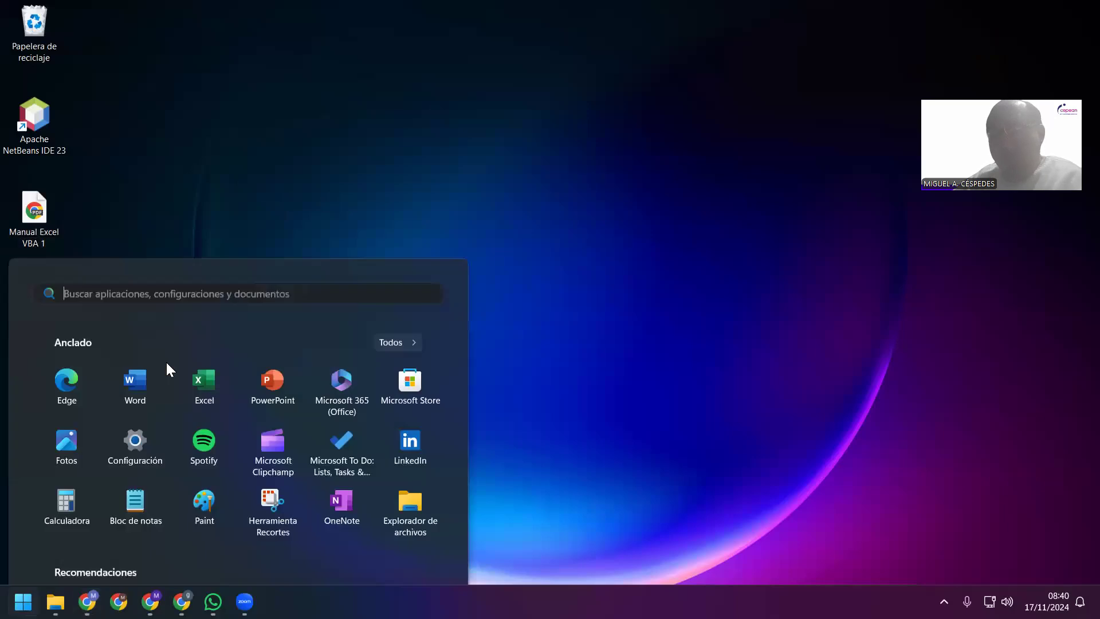
text(excel)
click(124, 207)
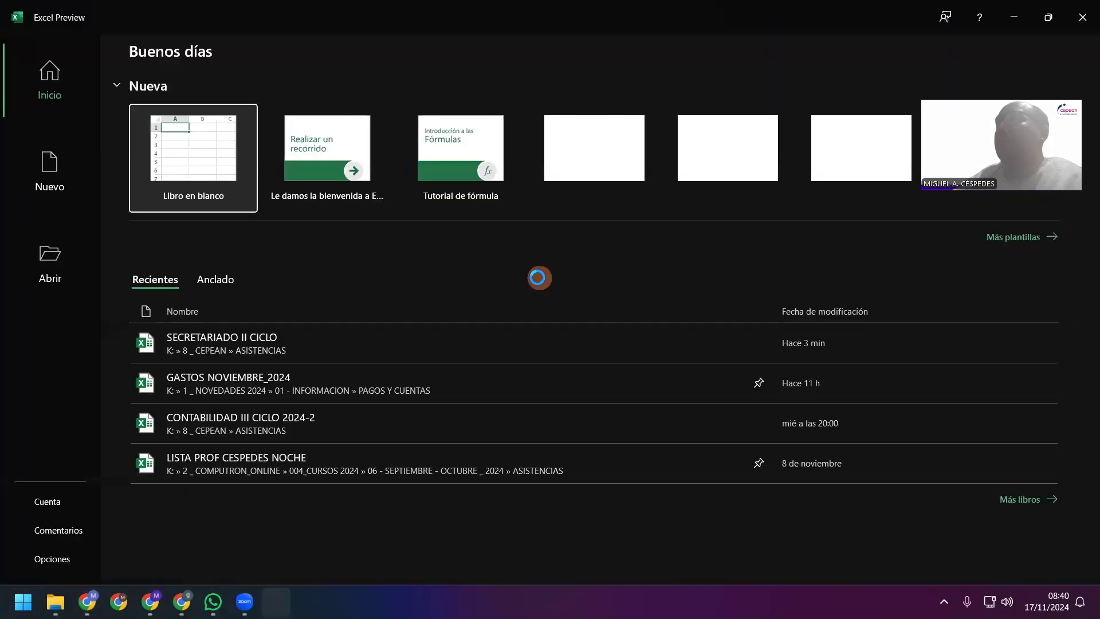
click(195, 159)
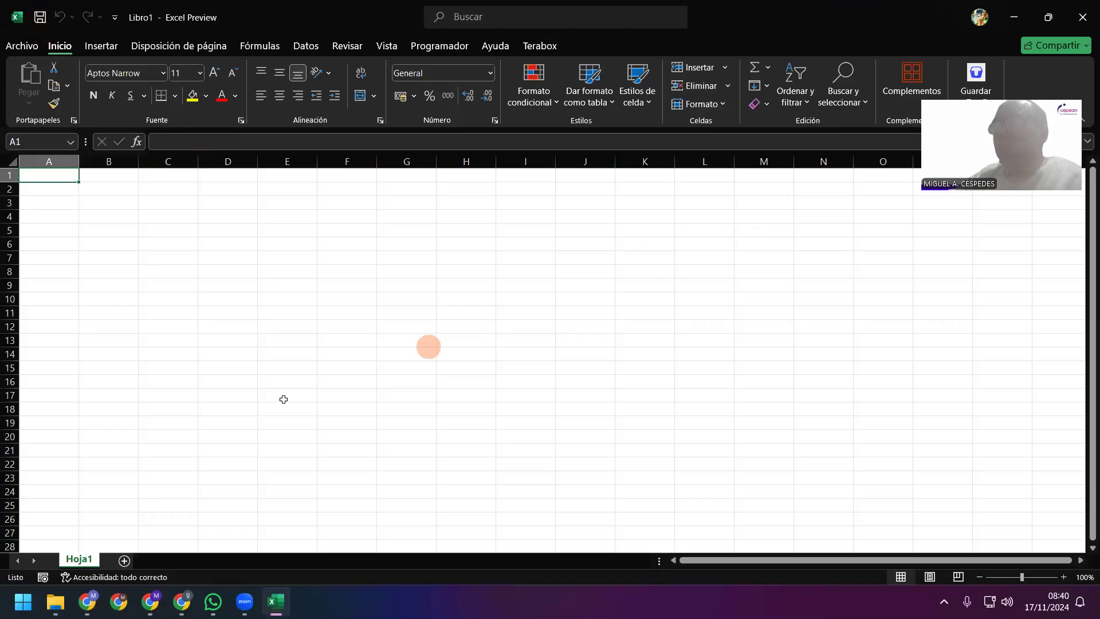
Create a new PowerPoint presentation on the desktop, name it CLASE_N°13 and open it
click(275, 601)
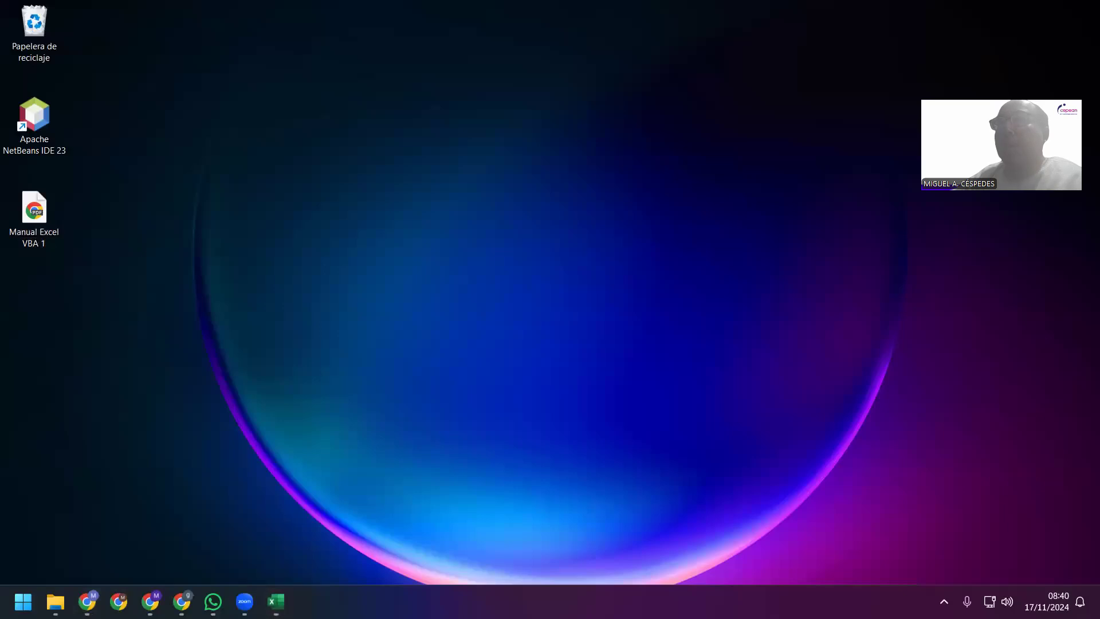
right_click(49, 333)
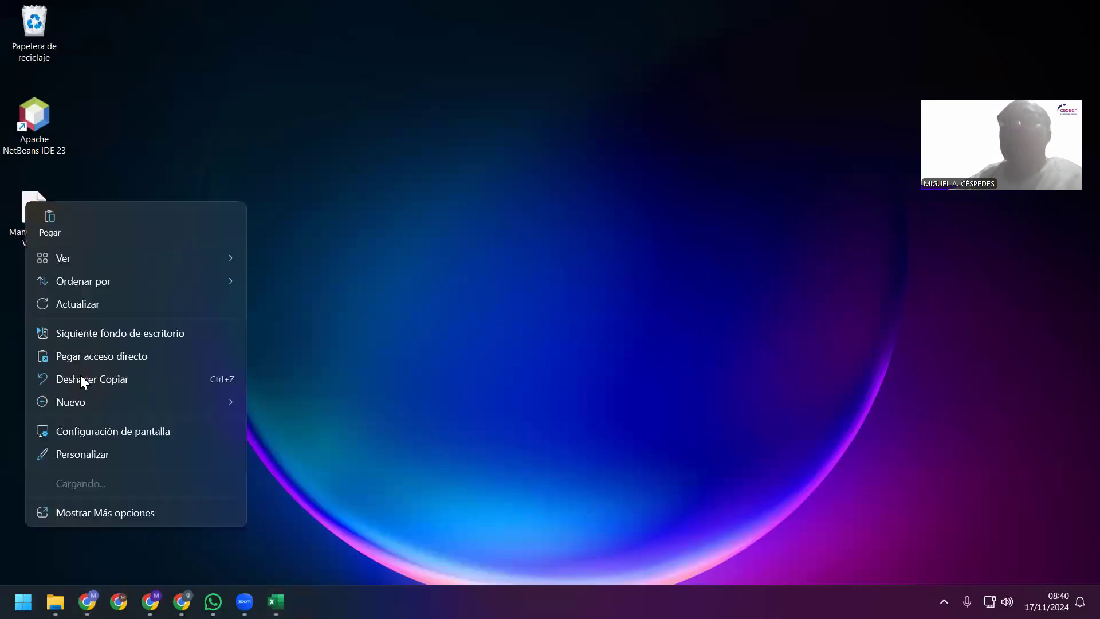
mouse_move(210, 401)
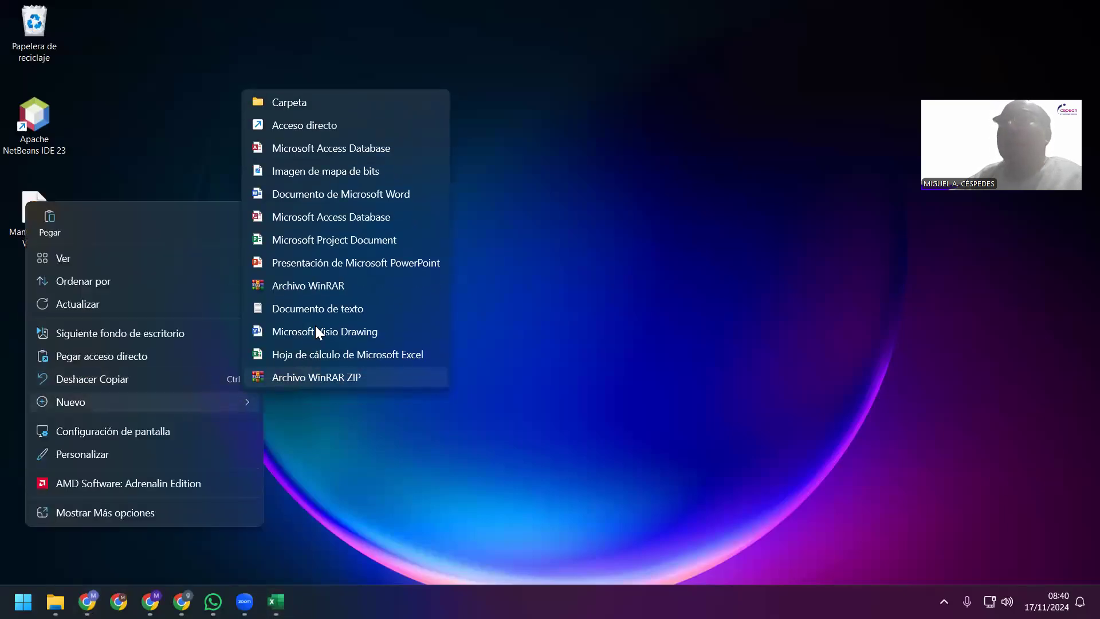
click(323, 261)
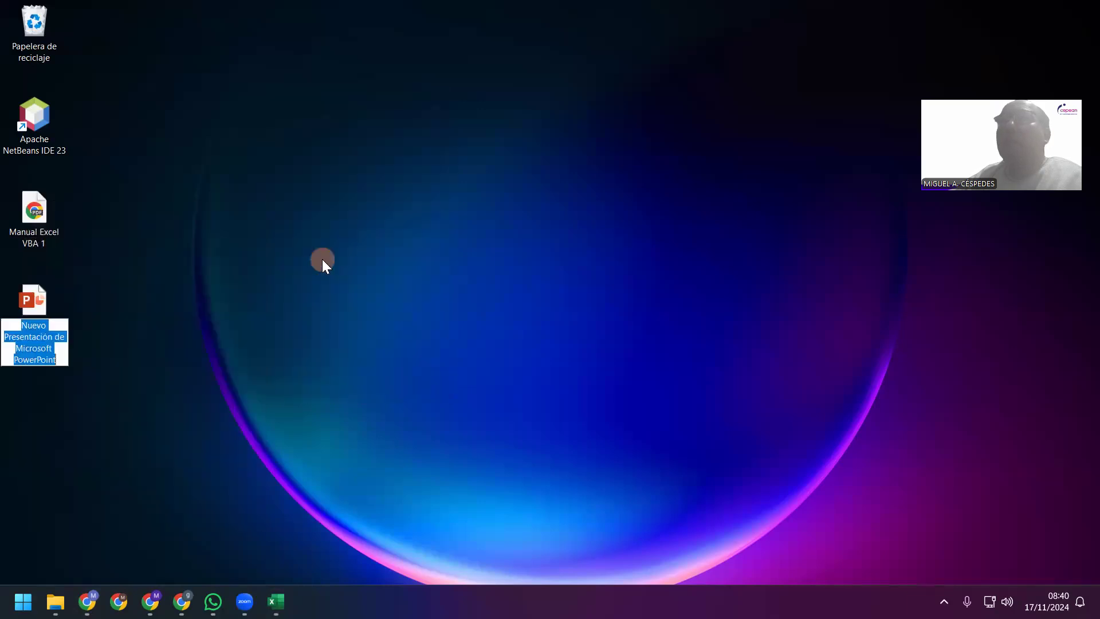
text(CLASE_)
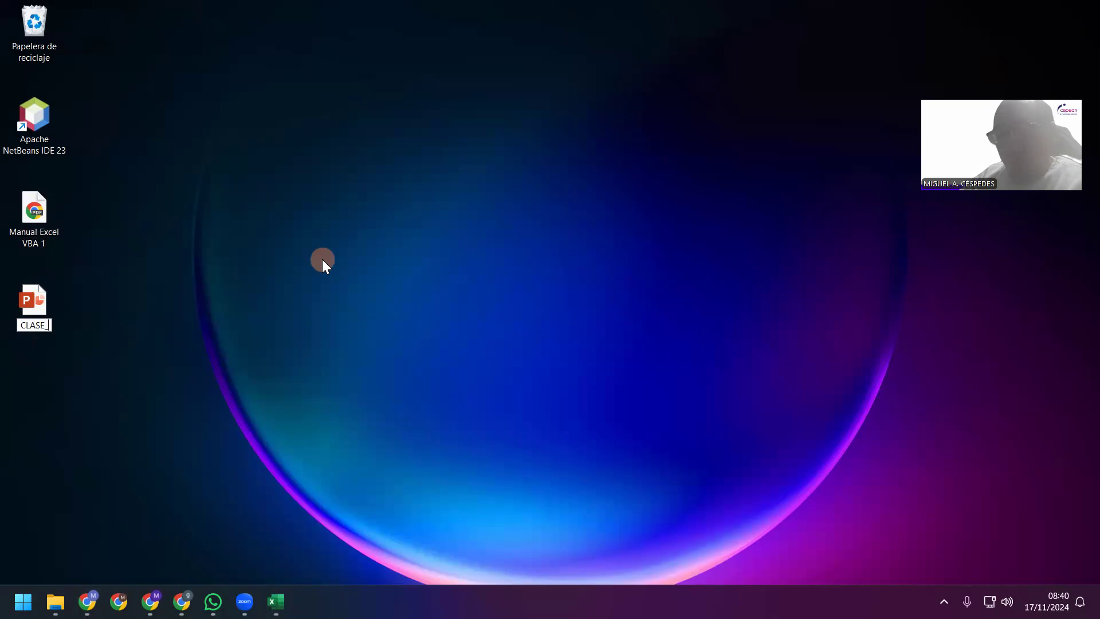
text(N°)
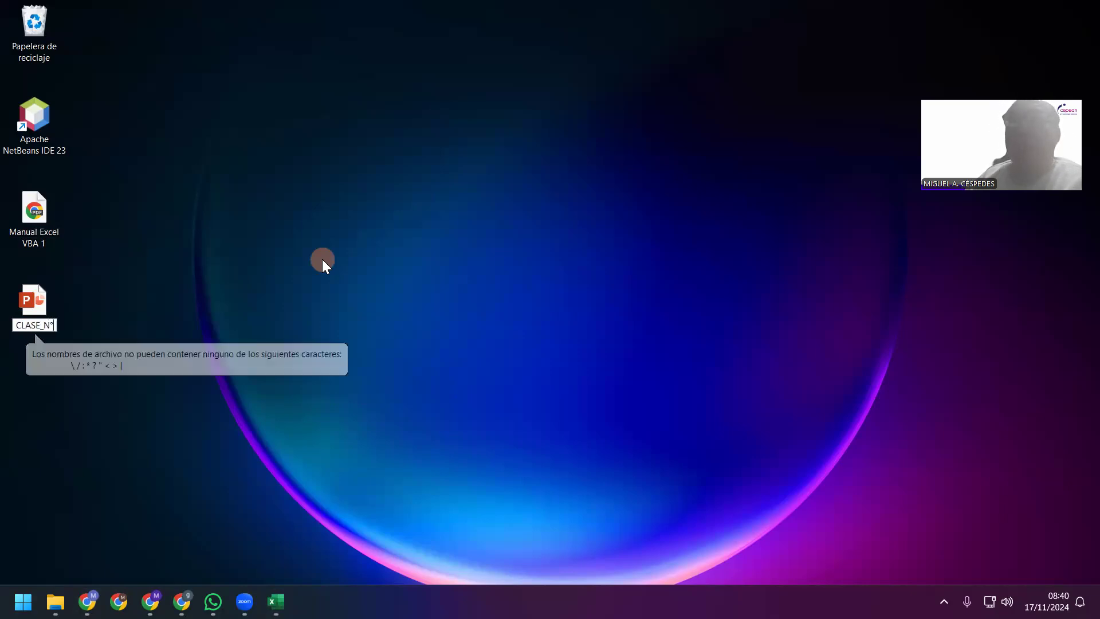
text(13)
key(Return)
key(Return)
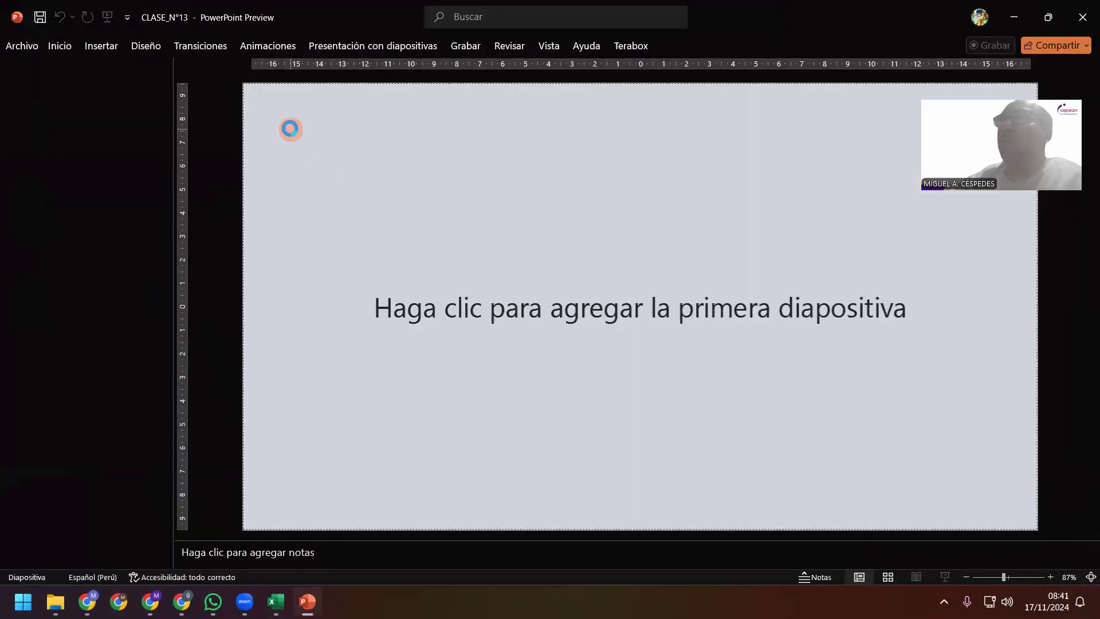
Add the first slide to the empty presentation and hide the notes pane
click(290, 128)
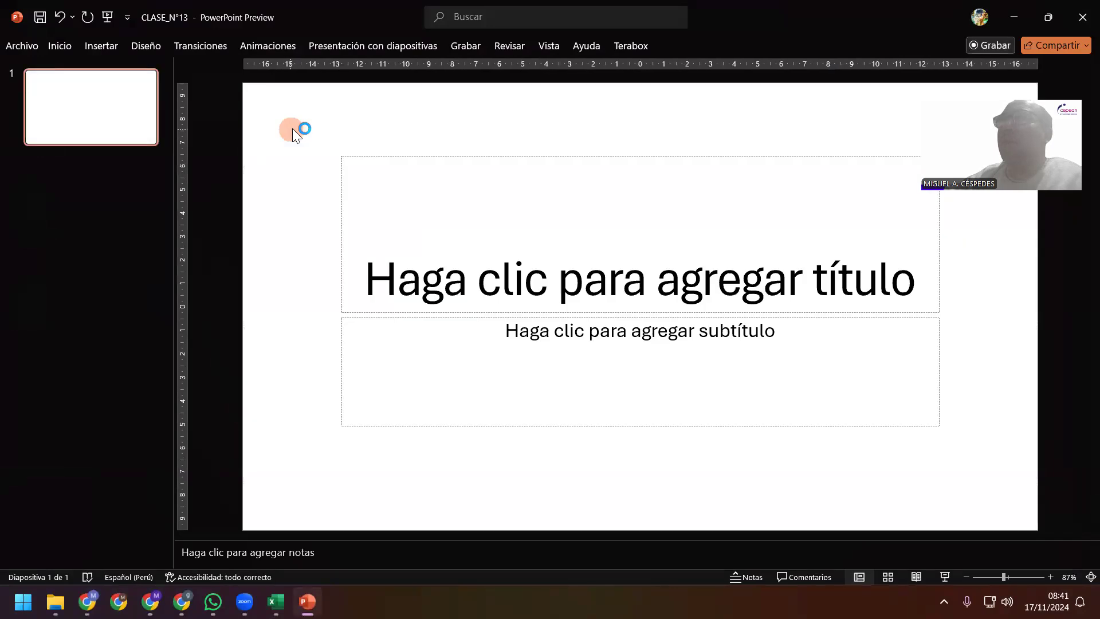
click(555, 47)
click(465, 85)
click(472, 87)
click(481, 83)
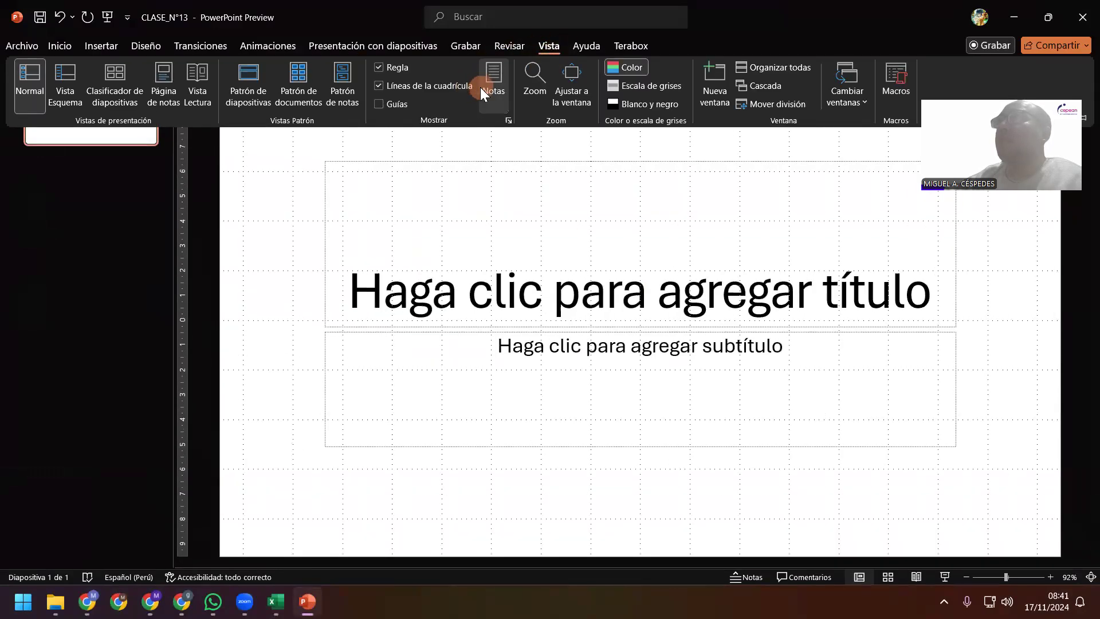
Change the slide's layout to En blanco and narrow the slide thumbnail pane
right_click(257, 150)
mouse_move(378, 231)
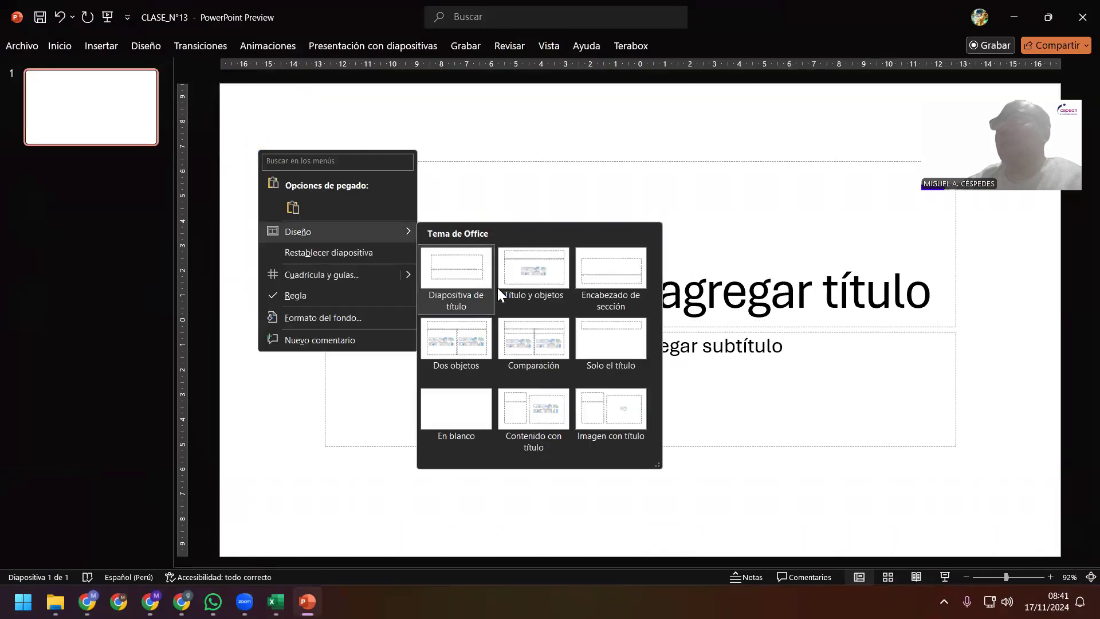
click(452, 417)
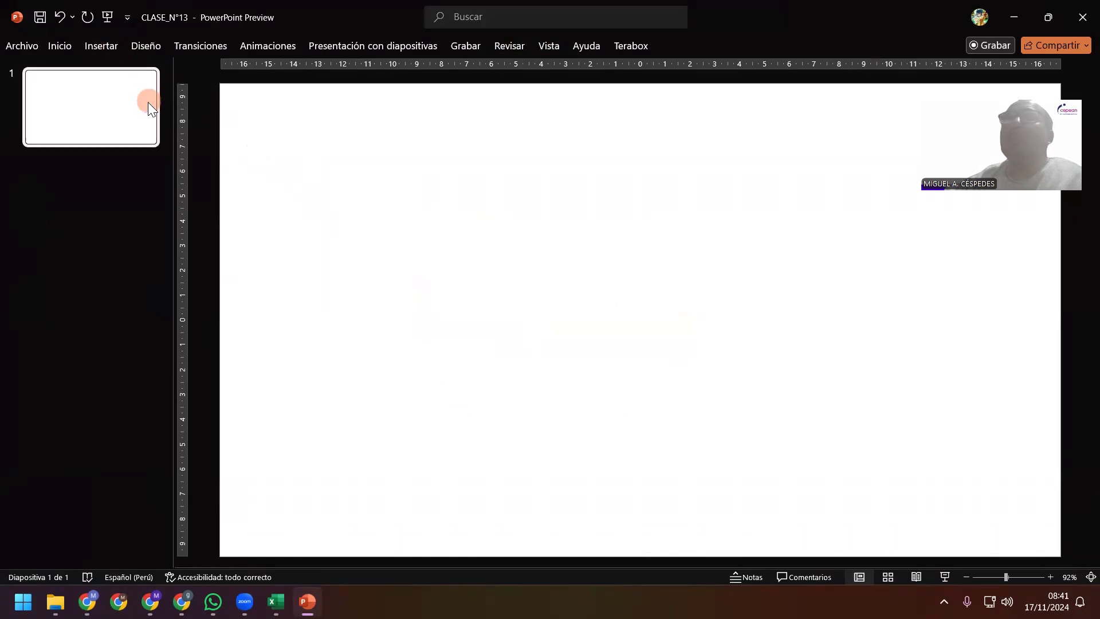
drag(171, 117, 109, 135)
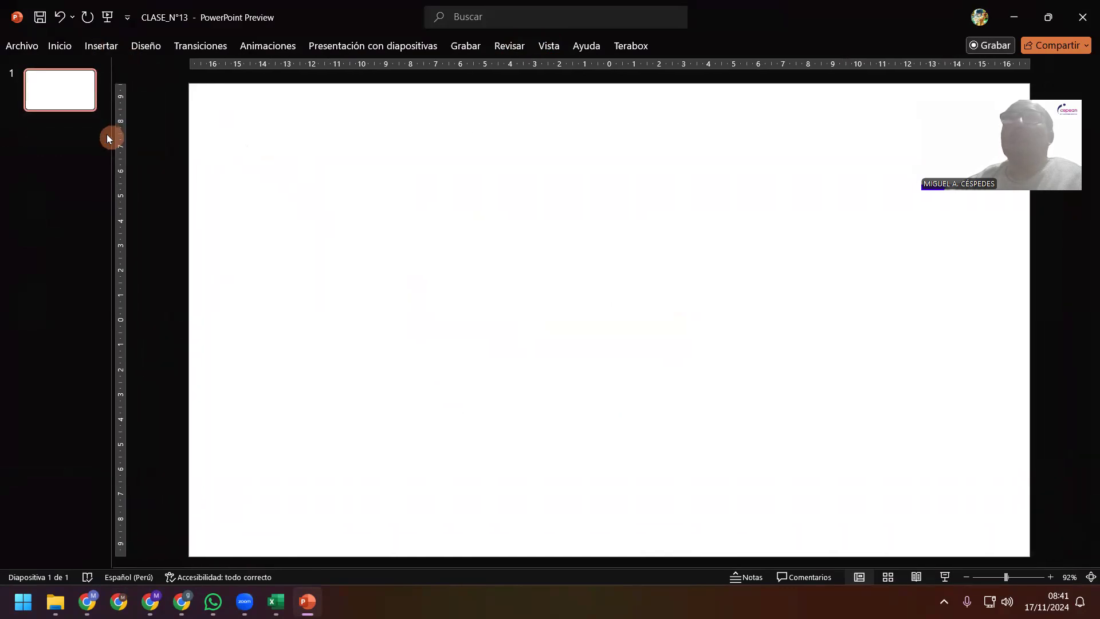
Remove CLASE_N°13 and ppt mantenimiento from the list of recent presentations
click(32, 45)
right_click(281, 349)
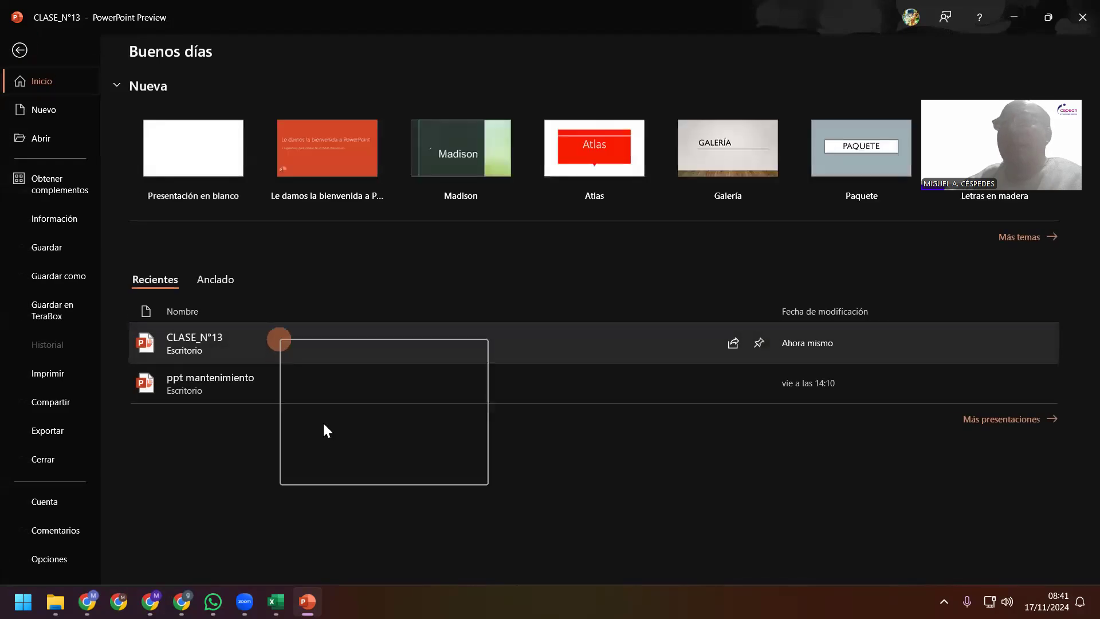
click(324, 470)
right_click(279, 349)
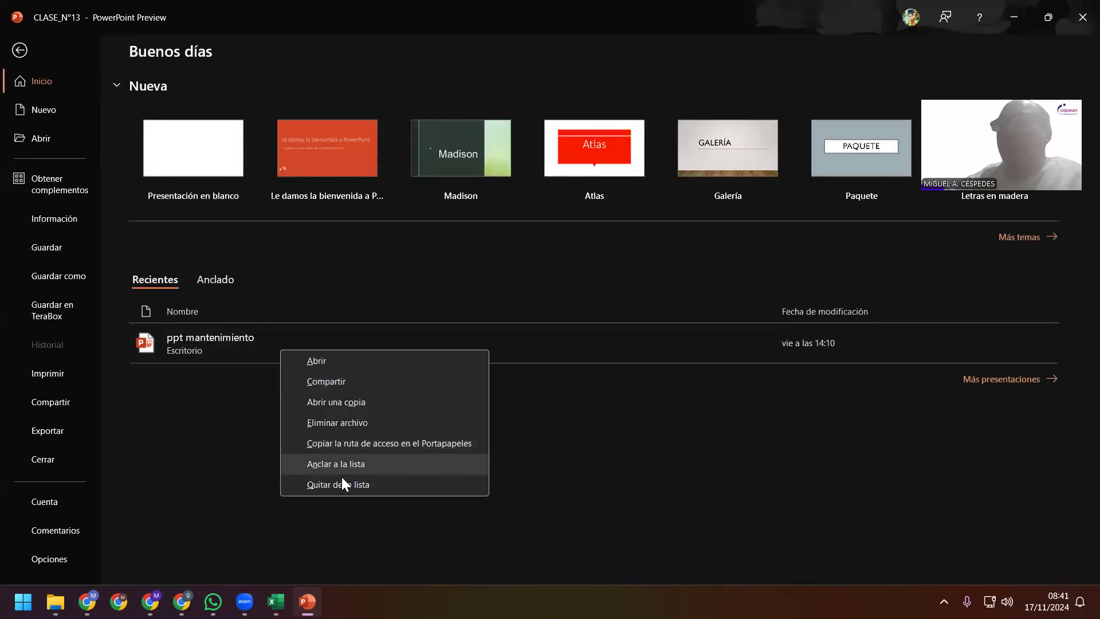
click(342, 481)
Clear all unpinned folders from the save locations of Este PC
click(75, 276)
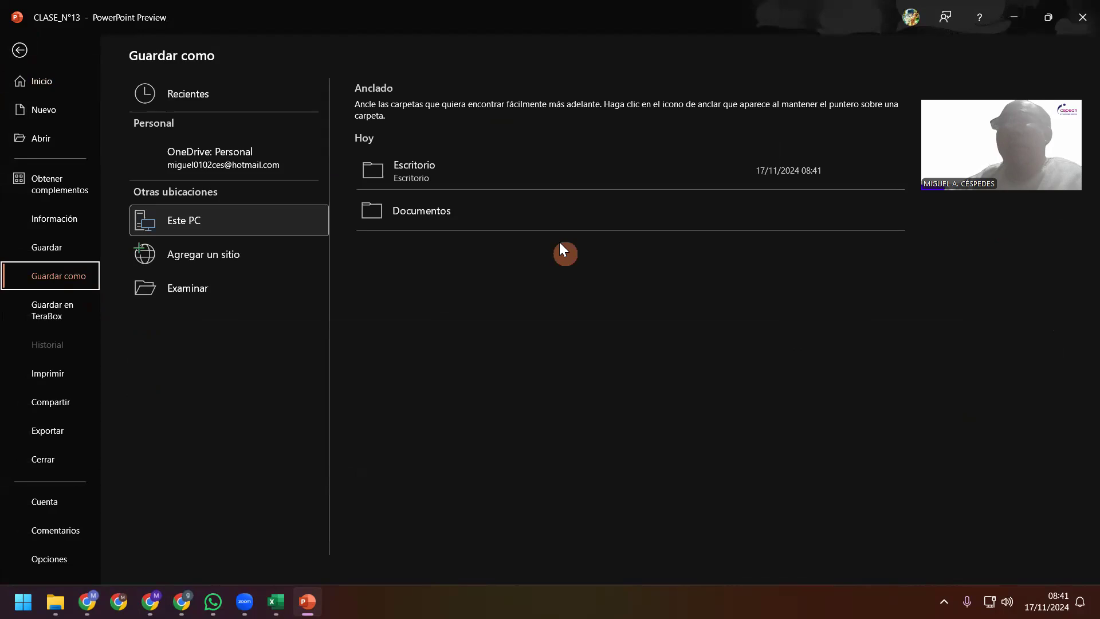
right_click(513, 176)
click(567, 269)
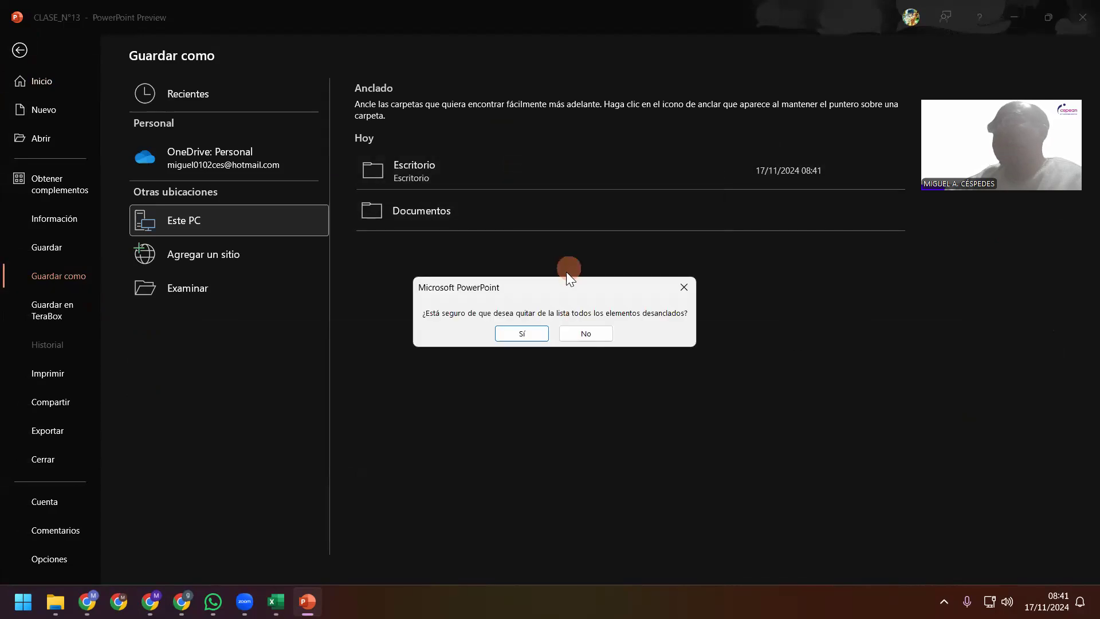
click(532, 332)
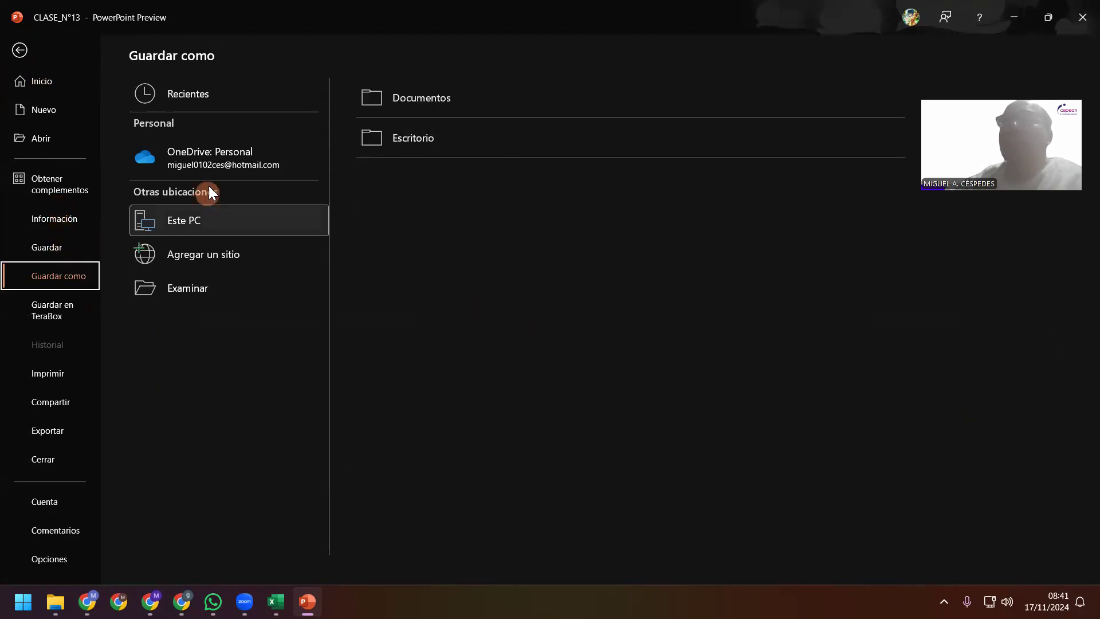
Save the presentation in the Escritorio folder as CLASE_N°13, replacing the existing file
click(379, 141)
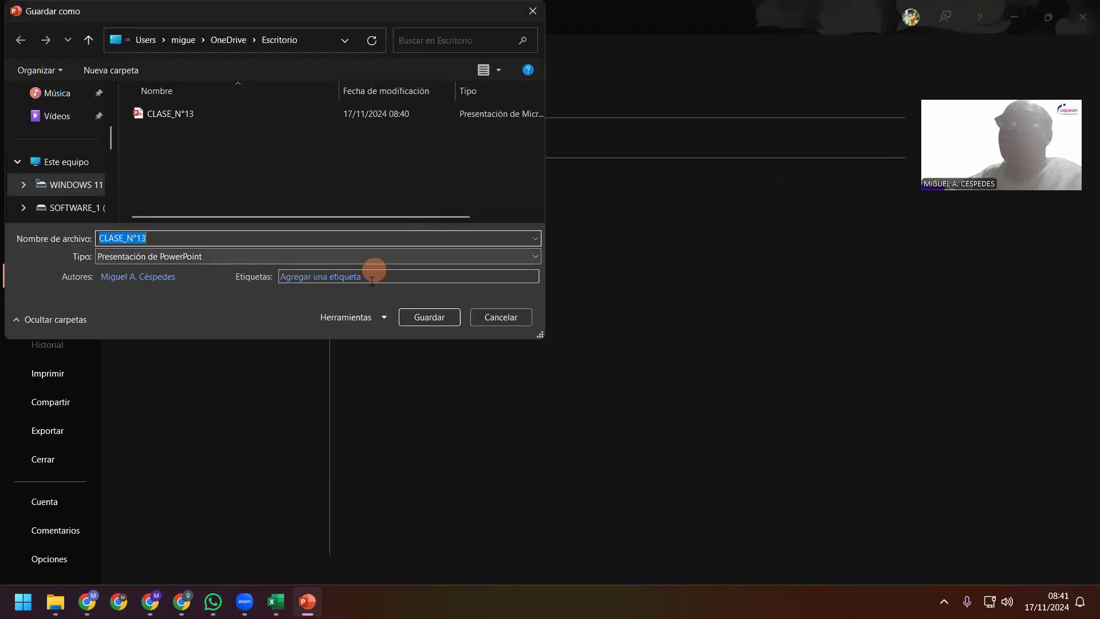
click(430, 315)
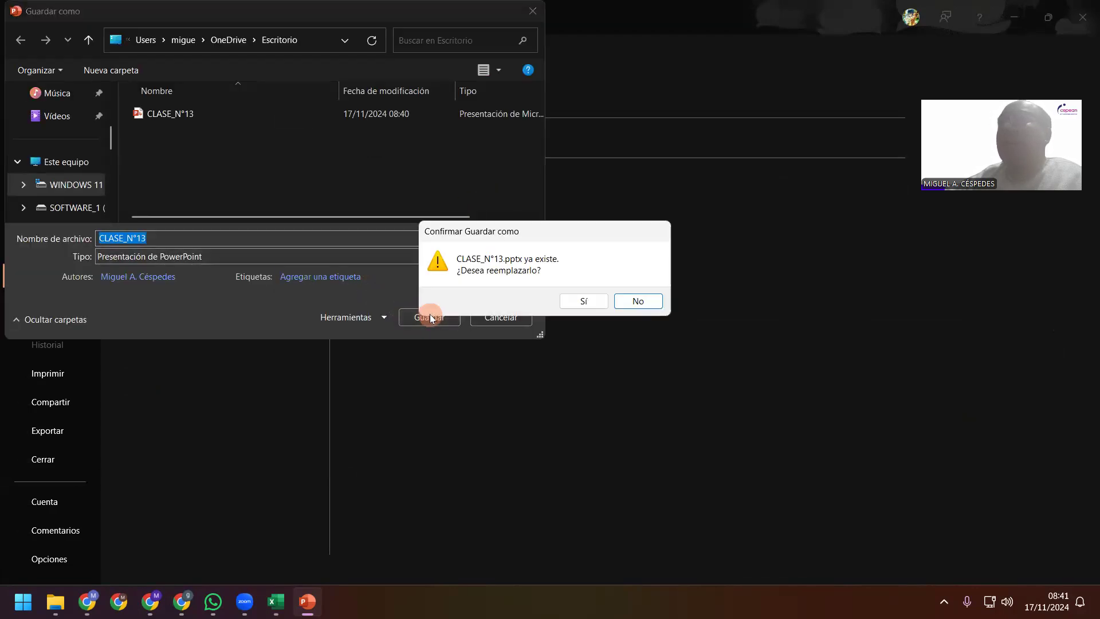
click(571, 303)
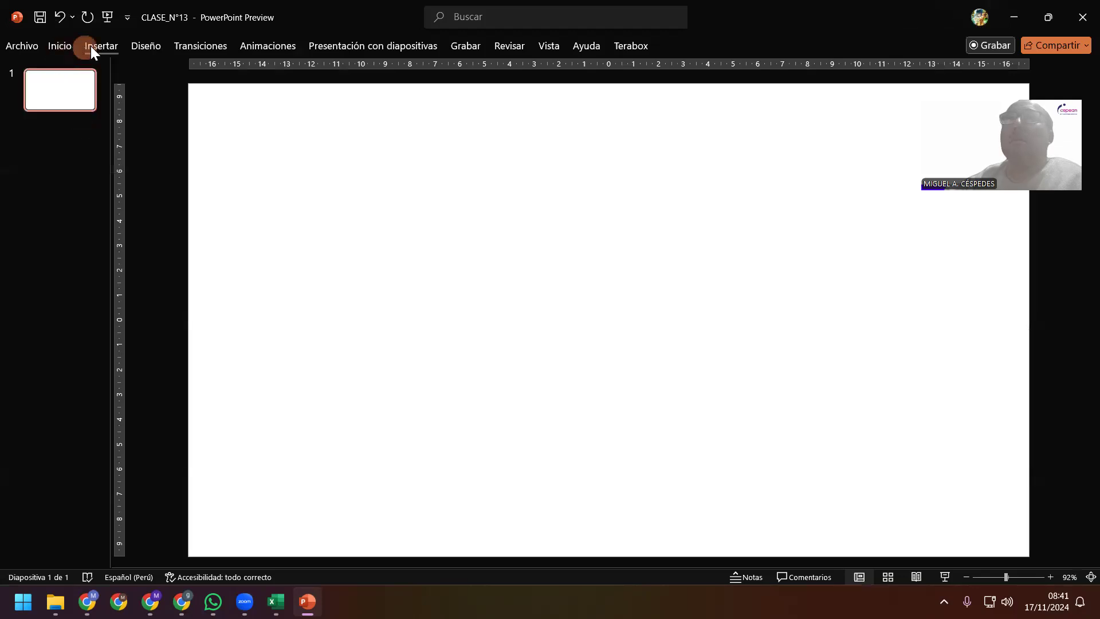
Apply the purple-to-blue gradient Office theme with circle graphics to the presentation
click(148, 49)
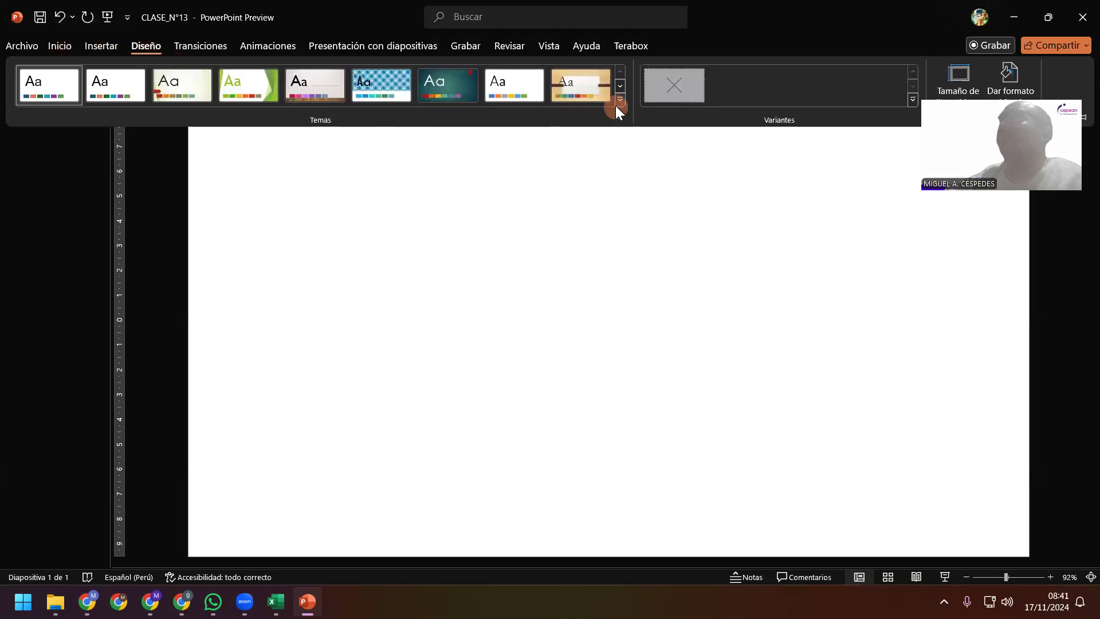
click(619, 100)
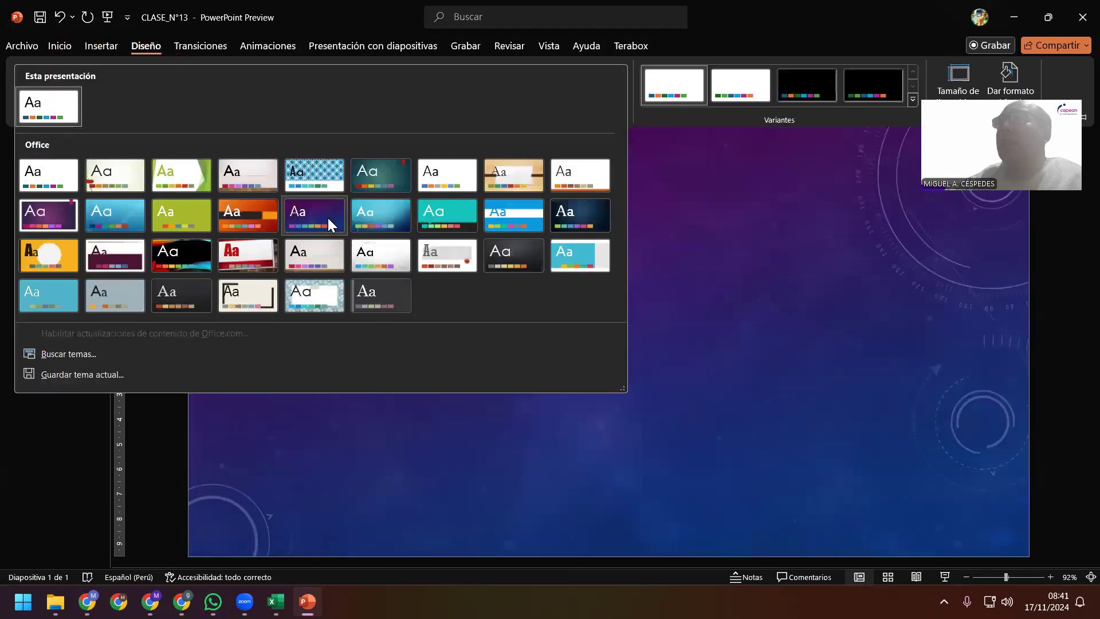
click(327, 218)
Add eight more blank slides after the first slide
click(128, 177)
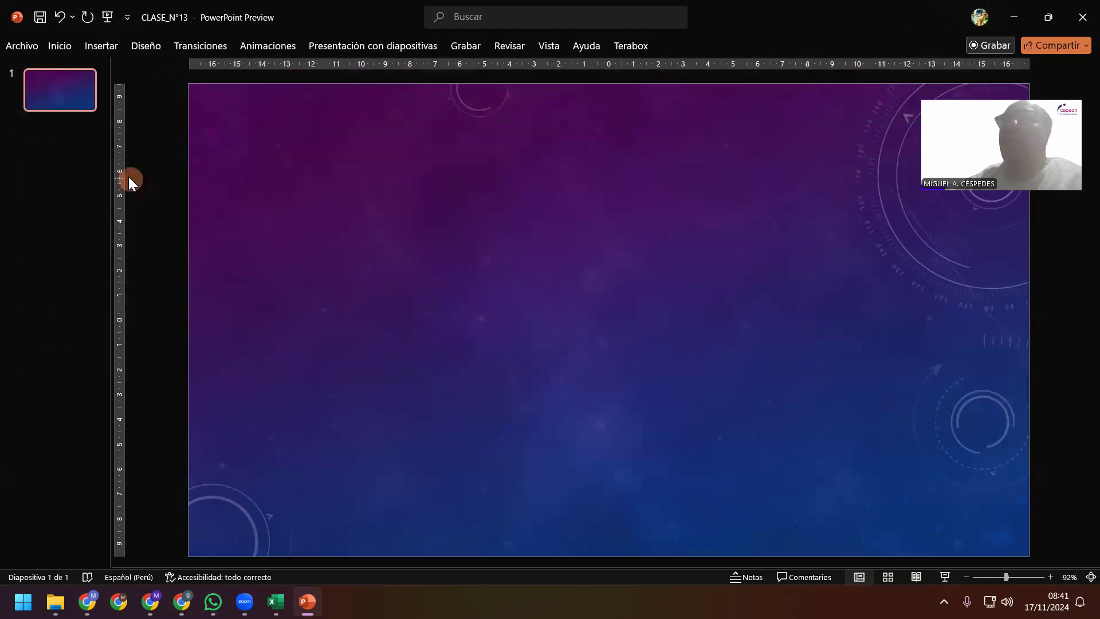
key(Return)
key(Return)
key(Return)
key(Return)
key(Return)
key(Return)
key(Return)
key(Return)
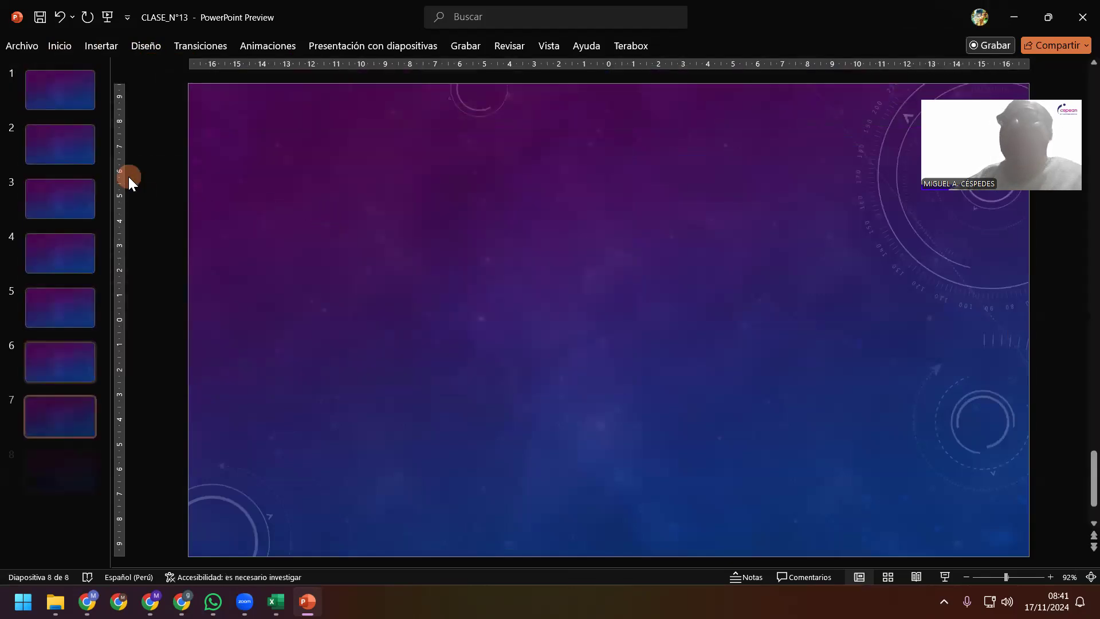
Insert a screenshot of the blank Excel workbook window on the first slide
click(69, 95)
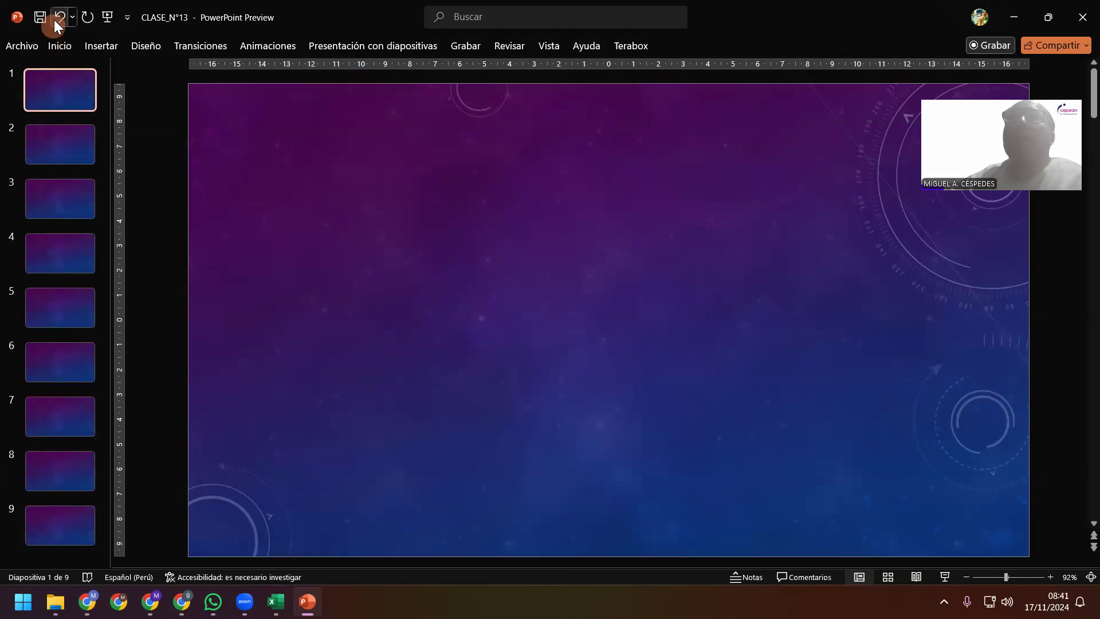
click(100, 46)
click(179, 98)
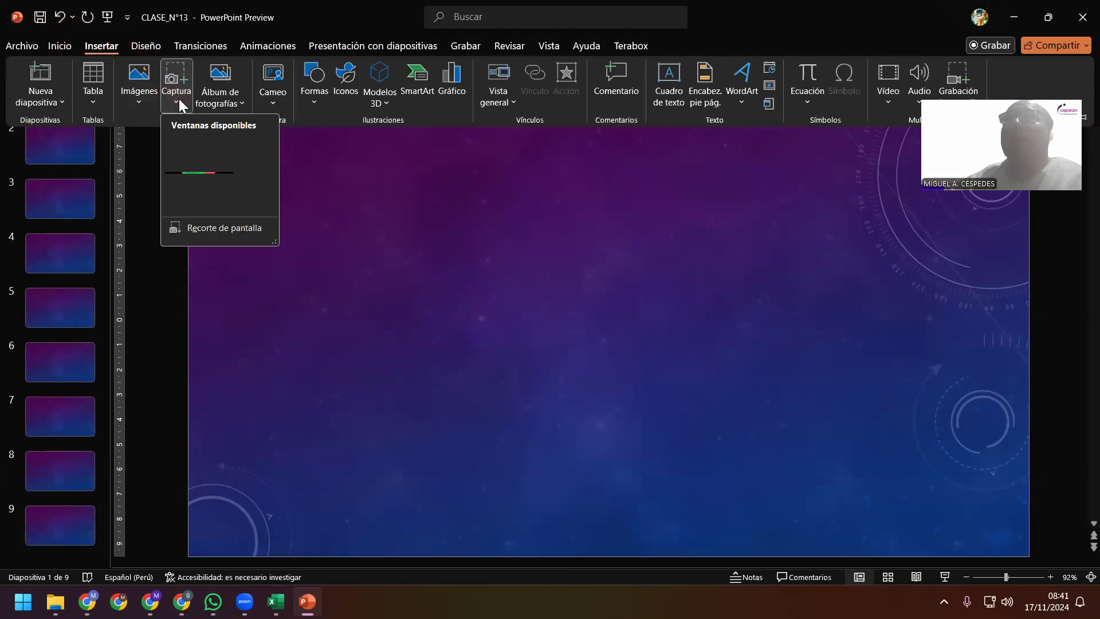
click(393, 213)
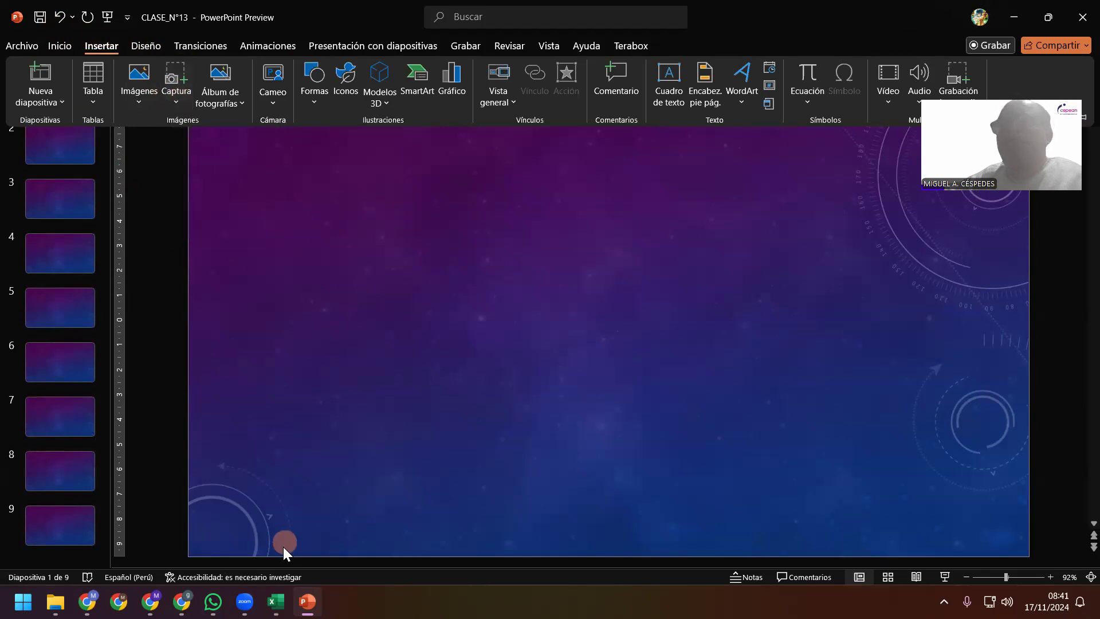
click(275, 601)
click(307, 601)
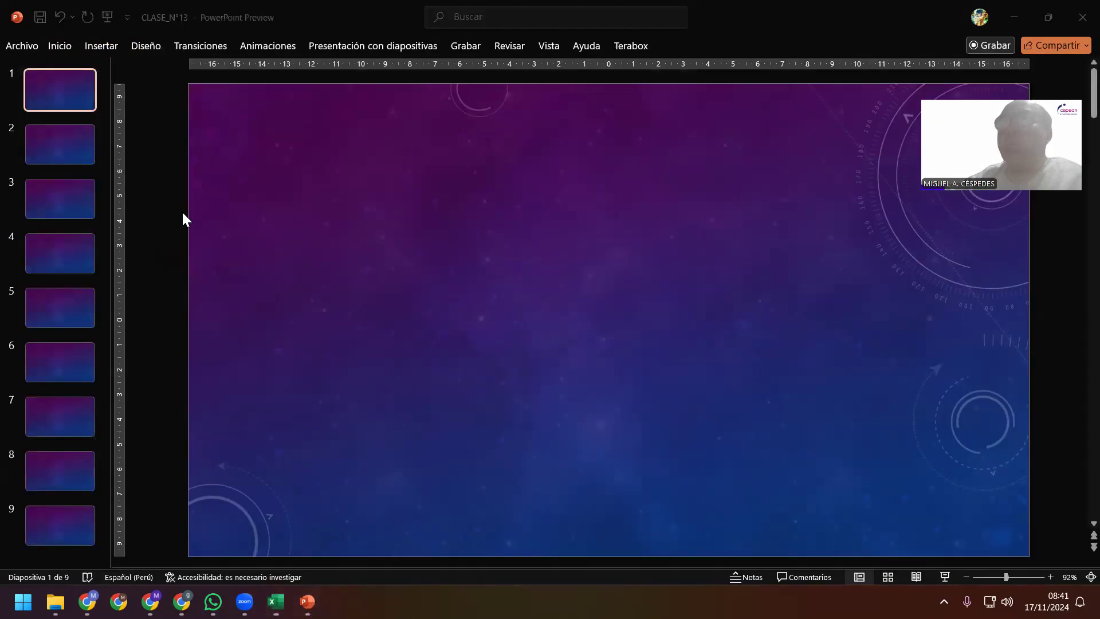
click(113, 45)
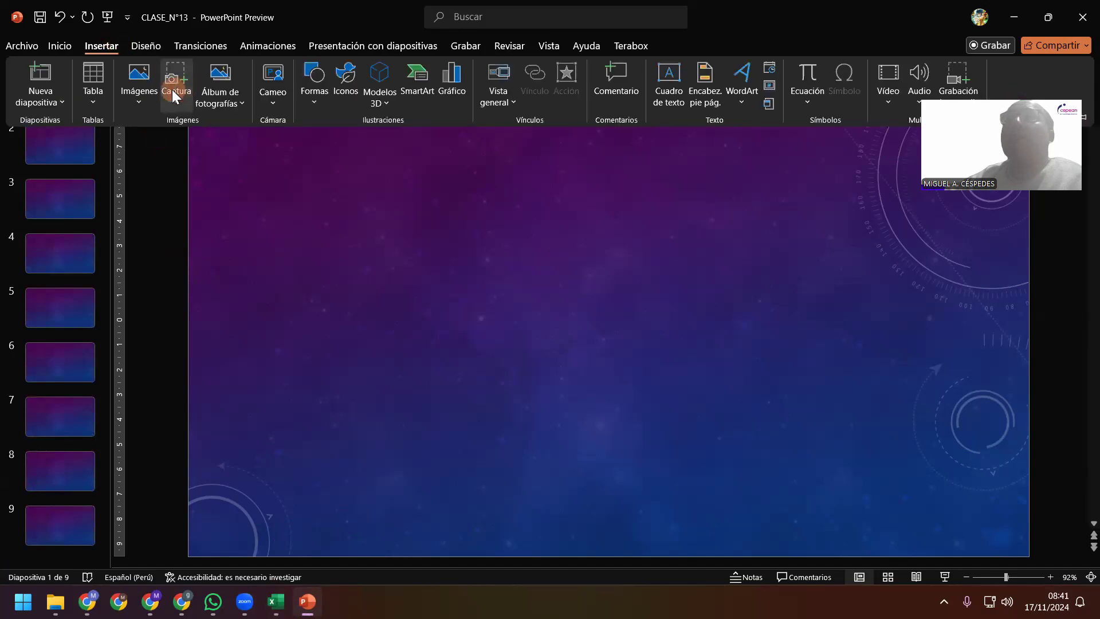
click(171, 90)
click(301, 180)
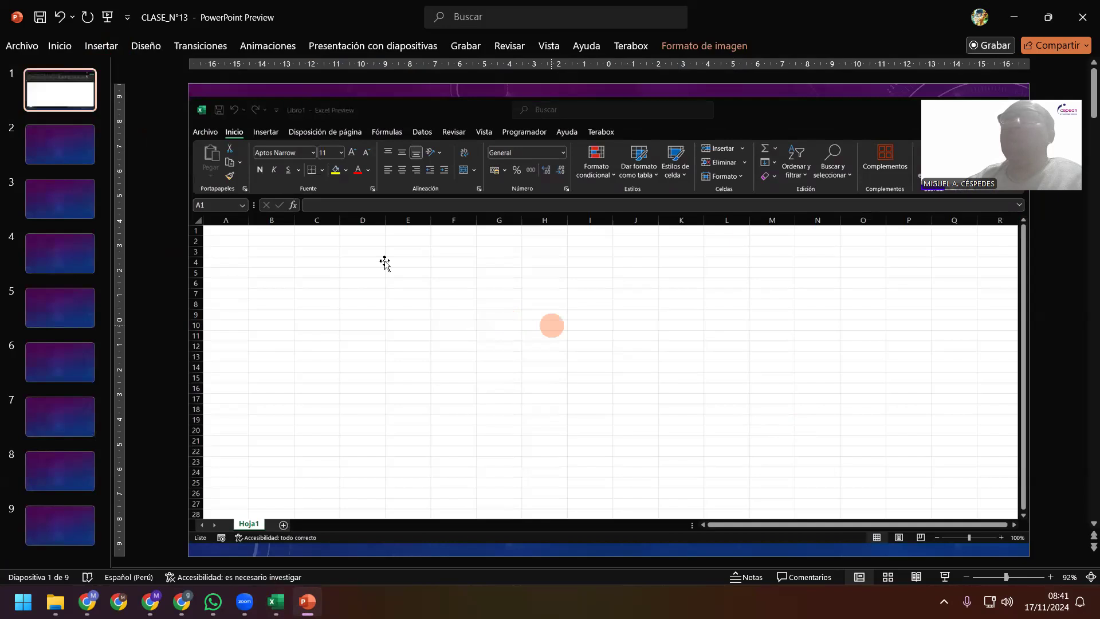
Select the second slide, switch to Excel and open the Save As dialog for the blank workbook
click(84, 142)
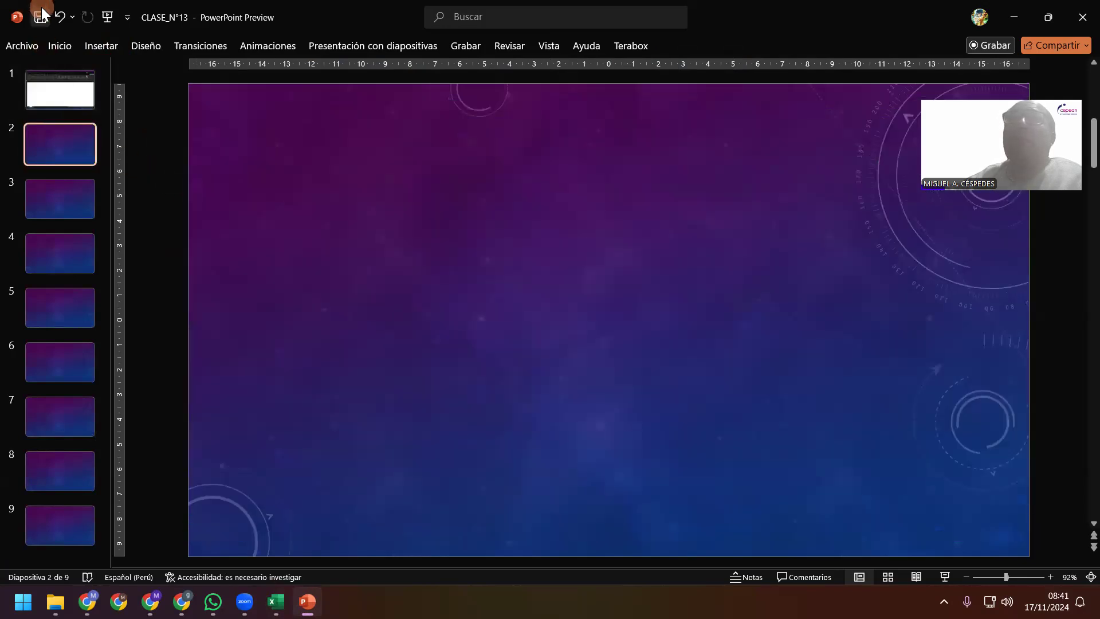
click(1014, 16)
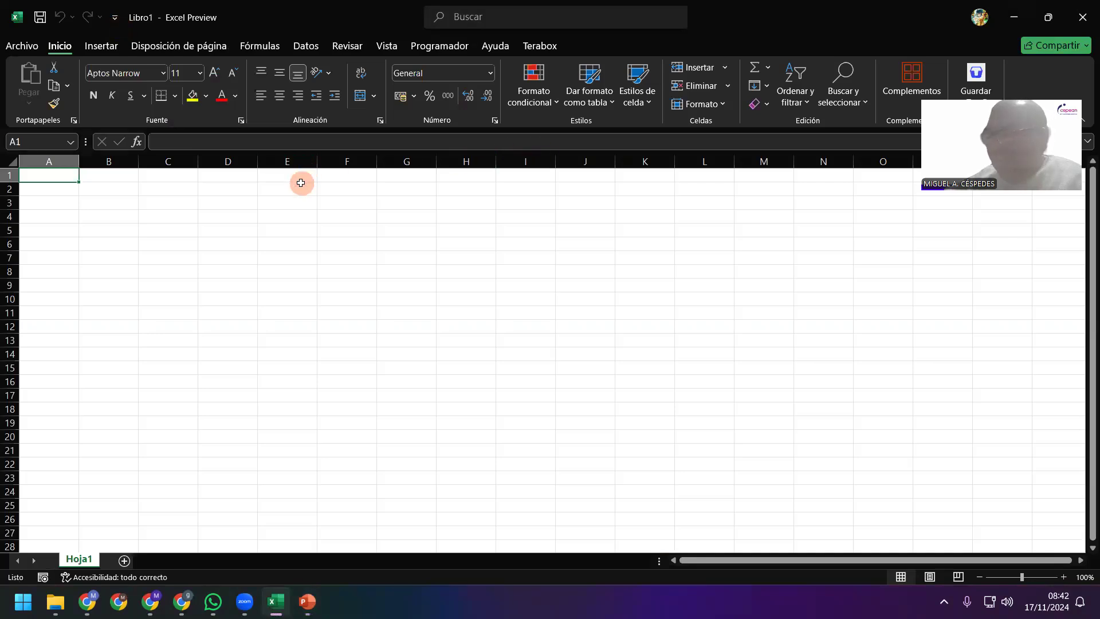
key(F12)
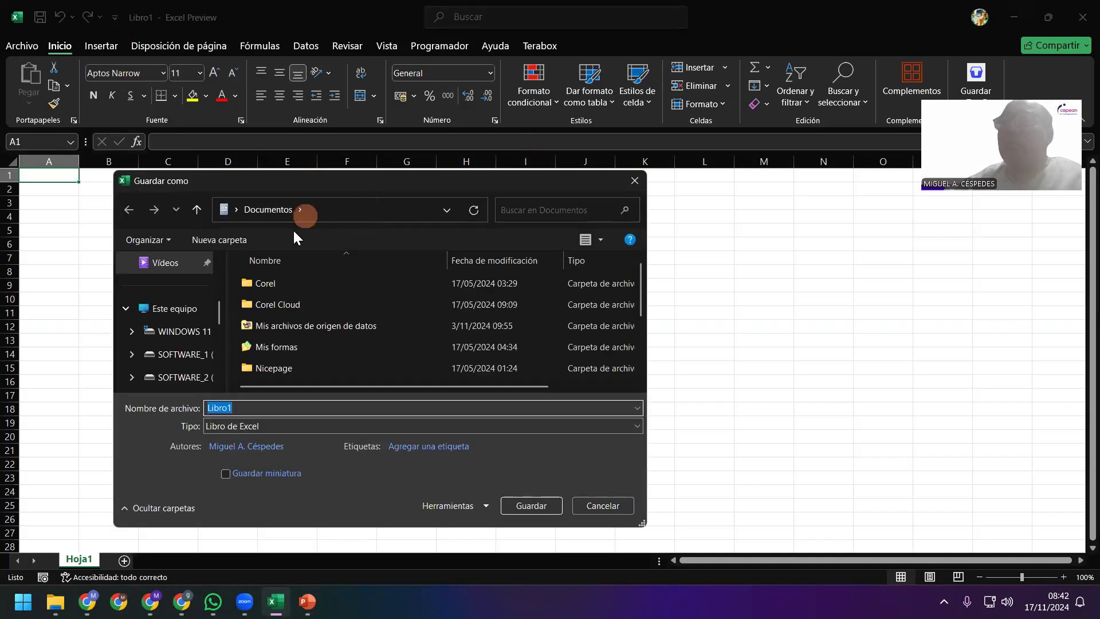
Return to PowerPoint and insert a screenshot of the Excel workbook window on the second slide
click(307, 600)
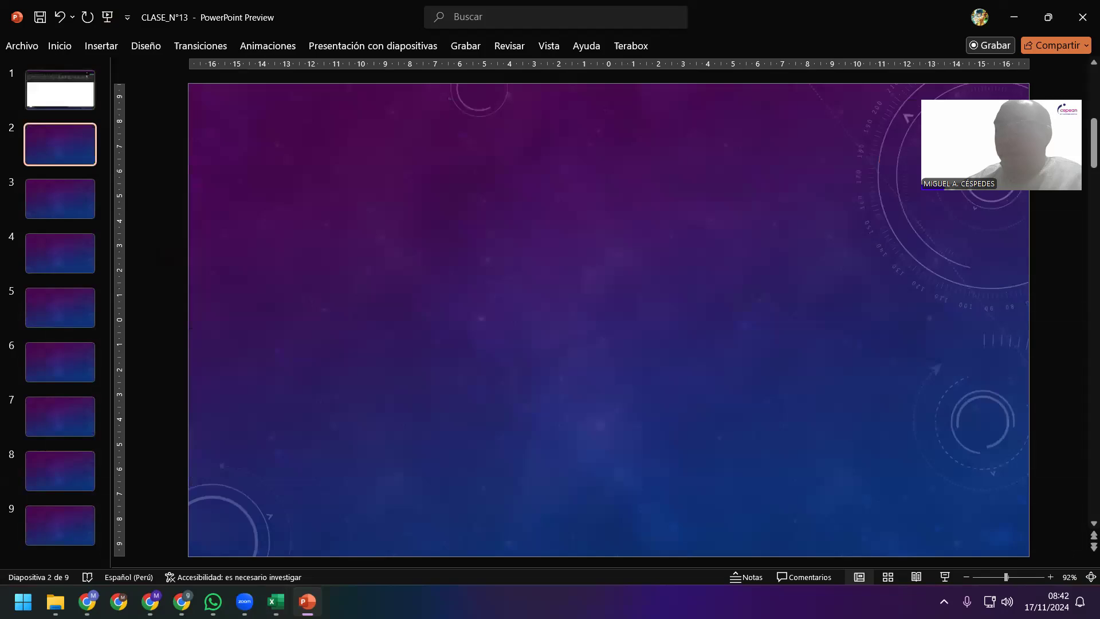
click(101, 41)
click(188, 106)
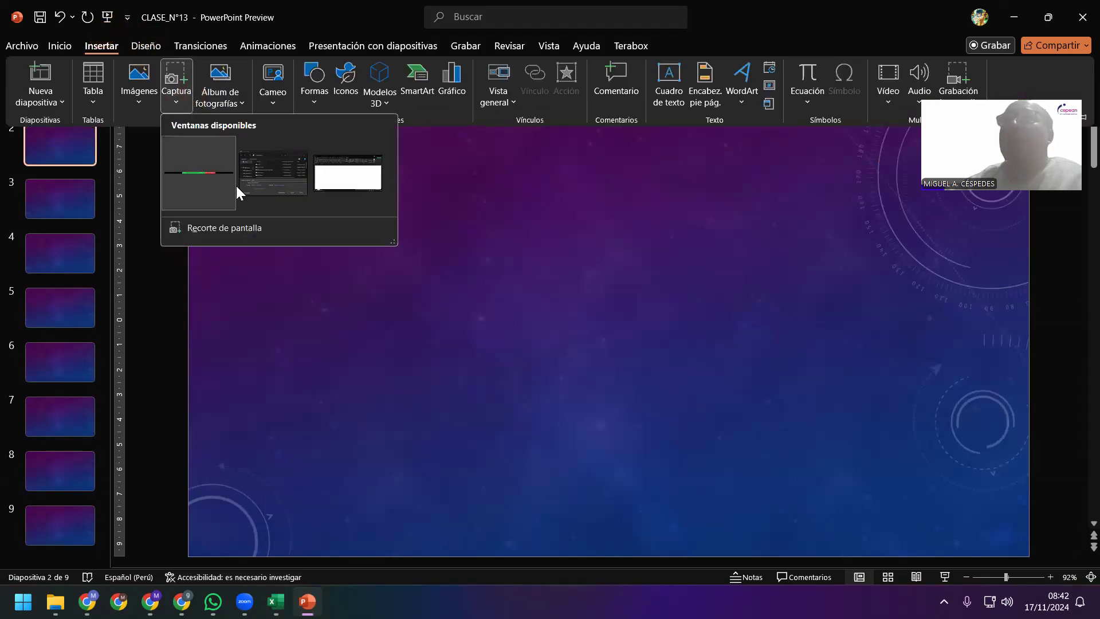
click(362, 182)
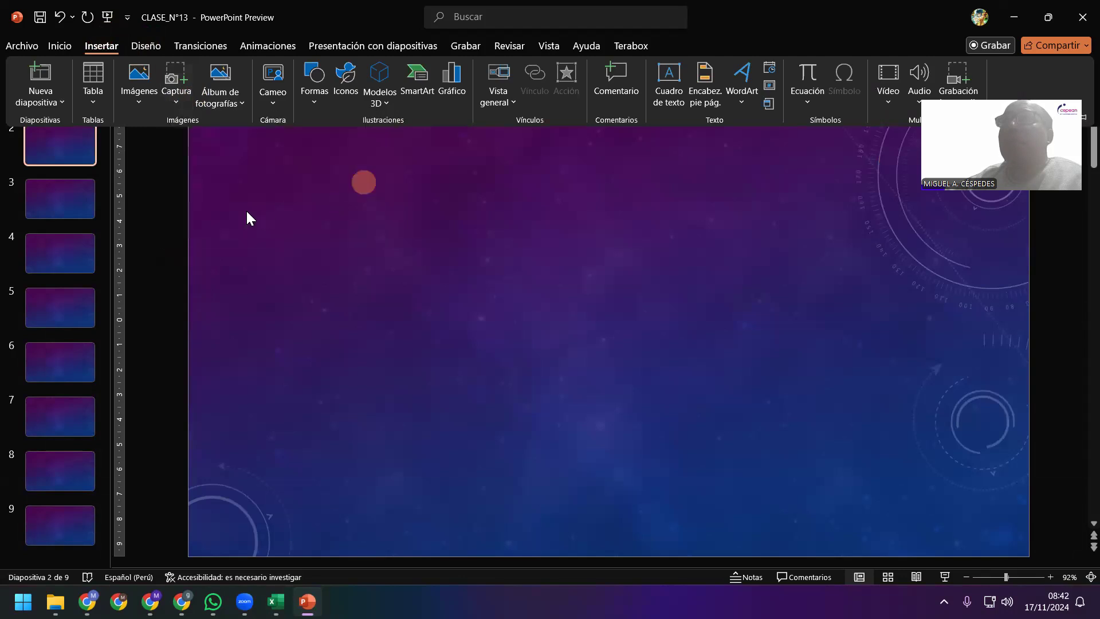
Add a screenshot of the Guardar como dialog on top of the workbook image on the second slide
click(149, 95)
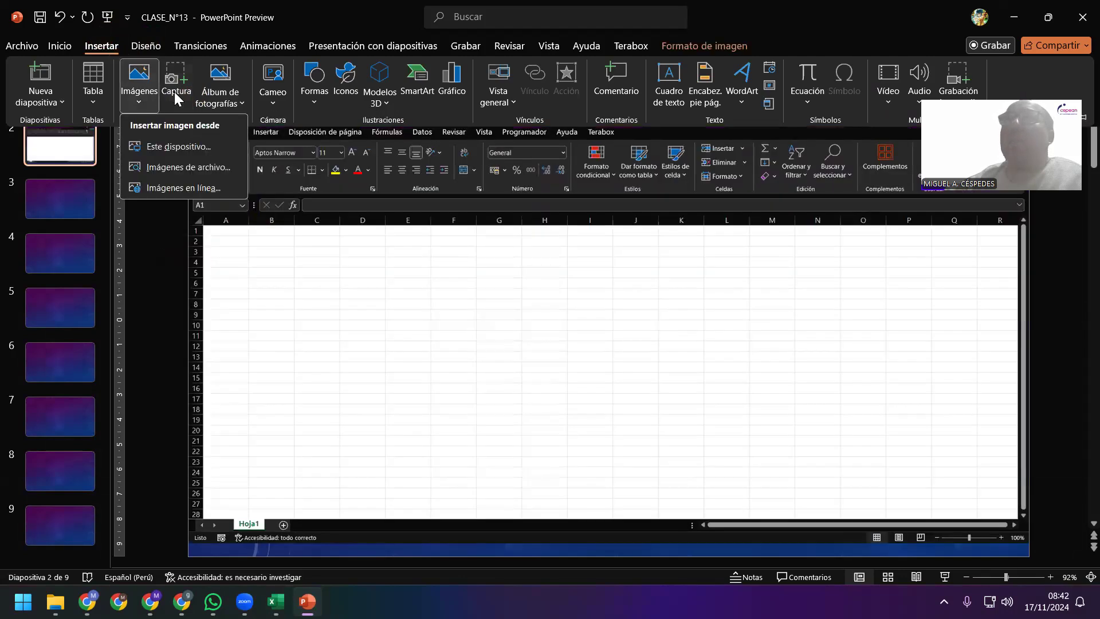
click(174, 92)
click(266, 168)
click(491, 196)
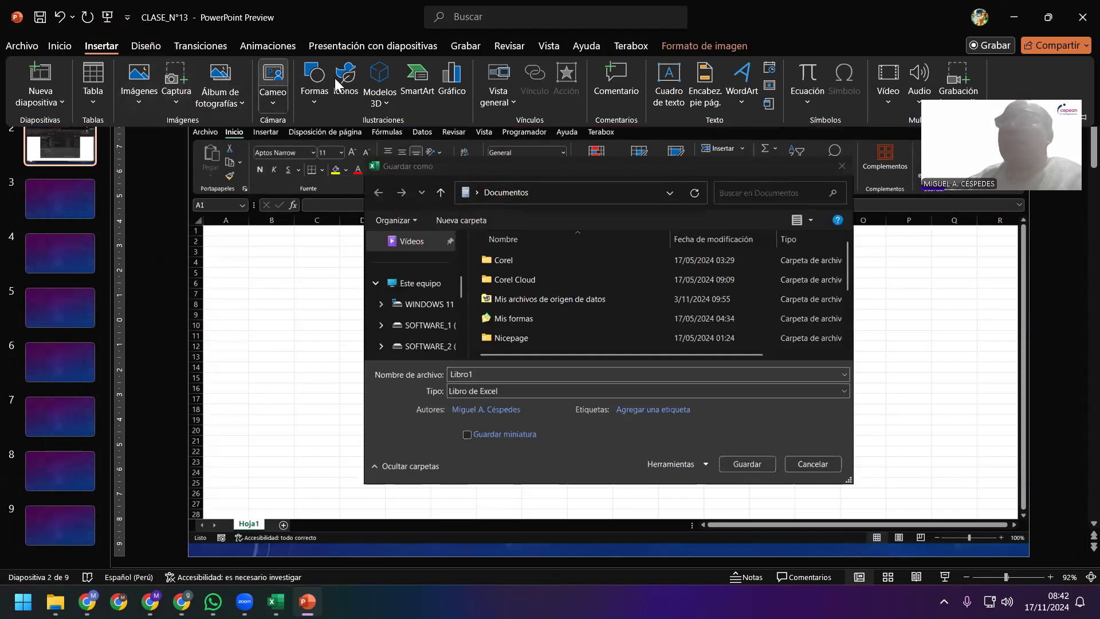
Draw a rounded rectangle about 16.44 cm wide and 0.67 cm high over the Tipo field of the dialog screenshot
click(315, 86)
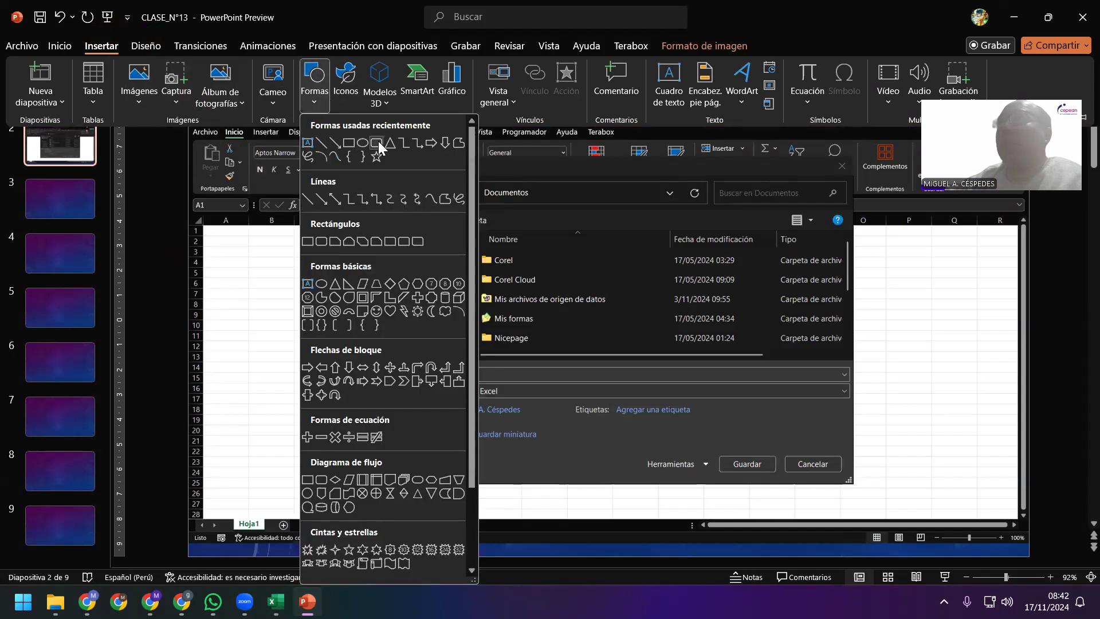
click(376, 143)
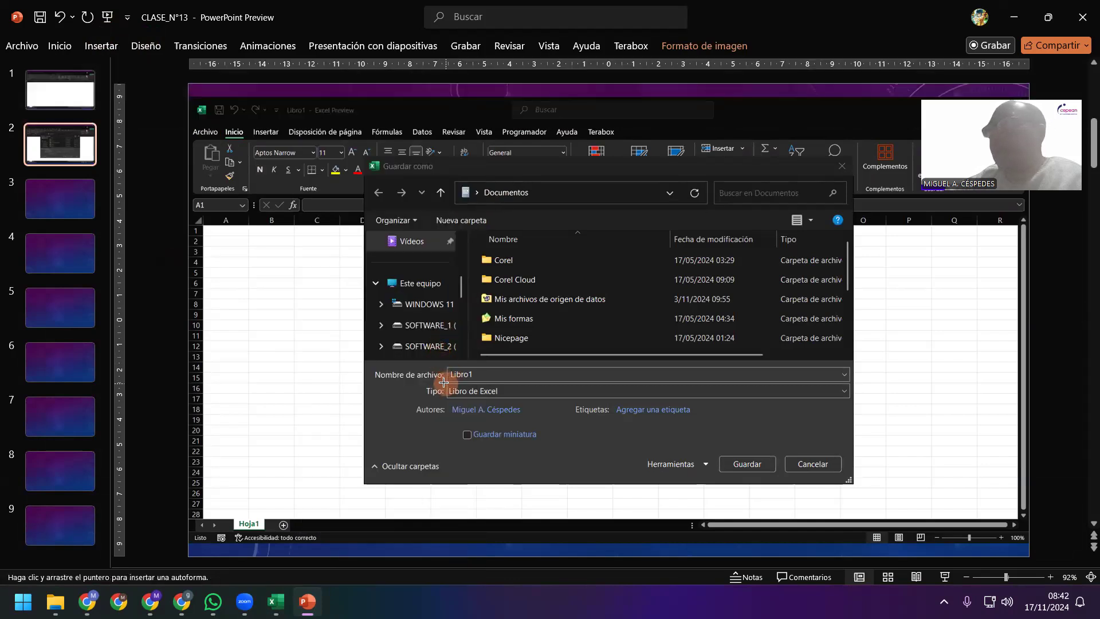
drag(445, 383, 852, 399)
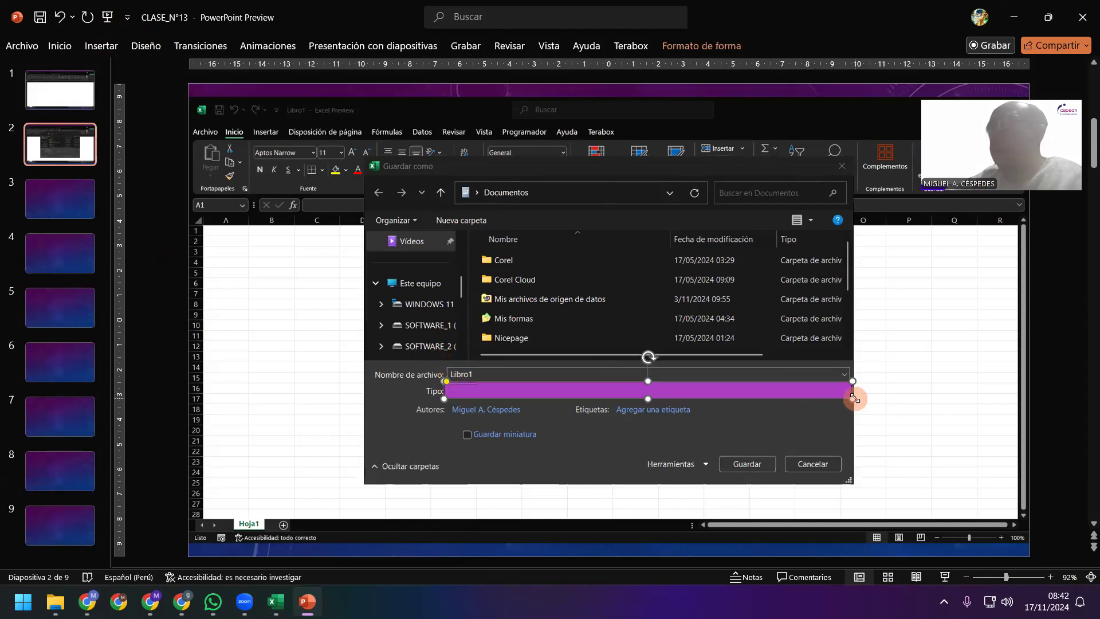
Remove the rounded rectangle's fill and make its outline red
click(681, 50)
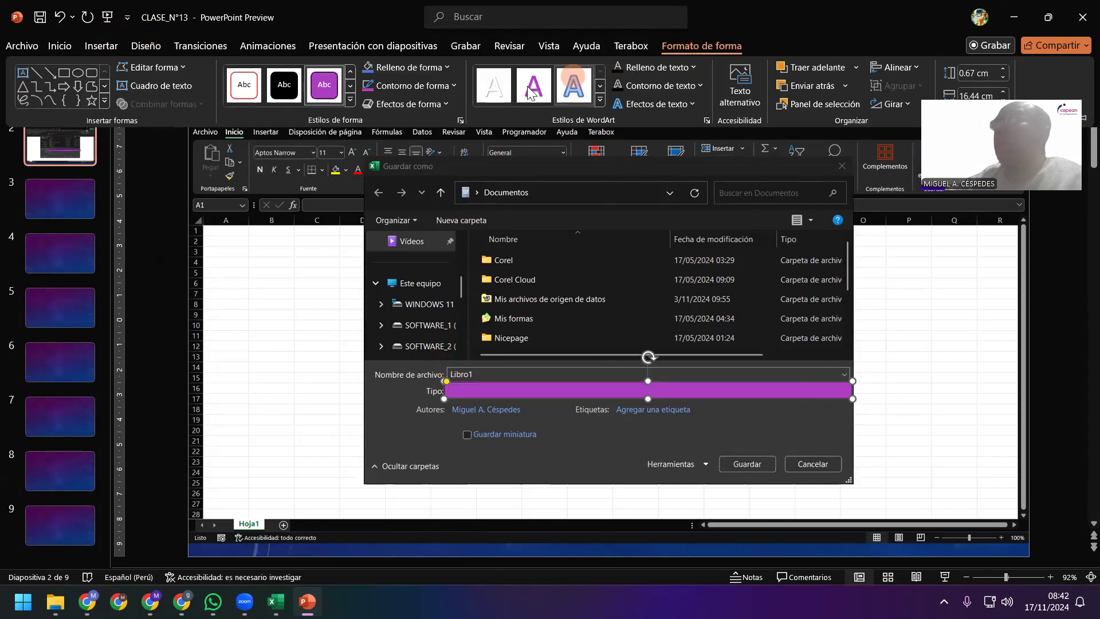
click(441, 67)
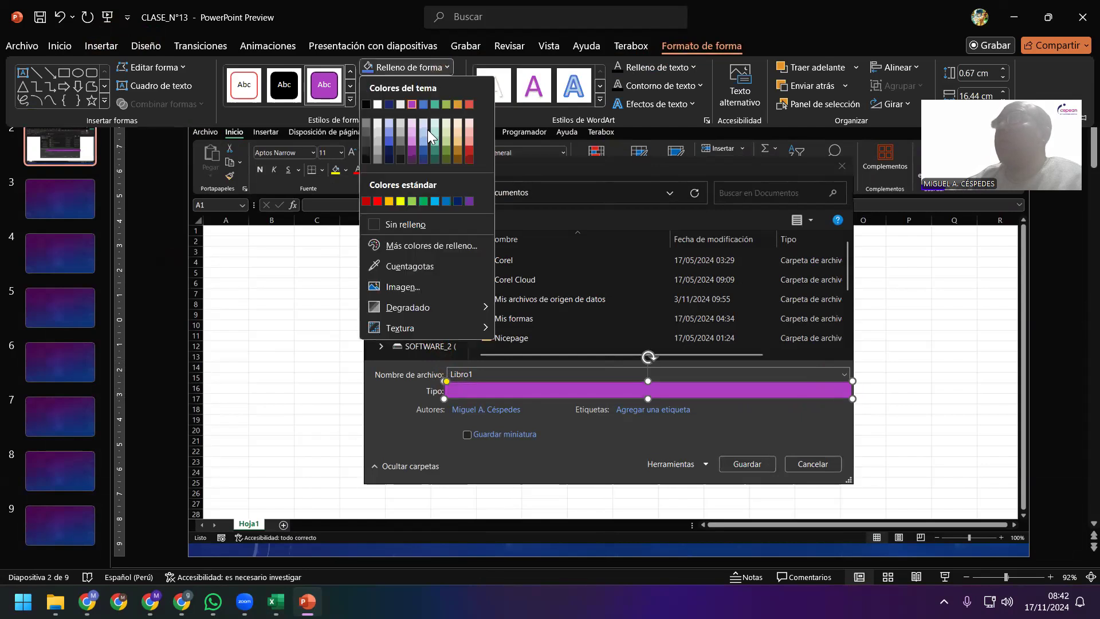
click(403, 227)
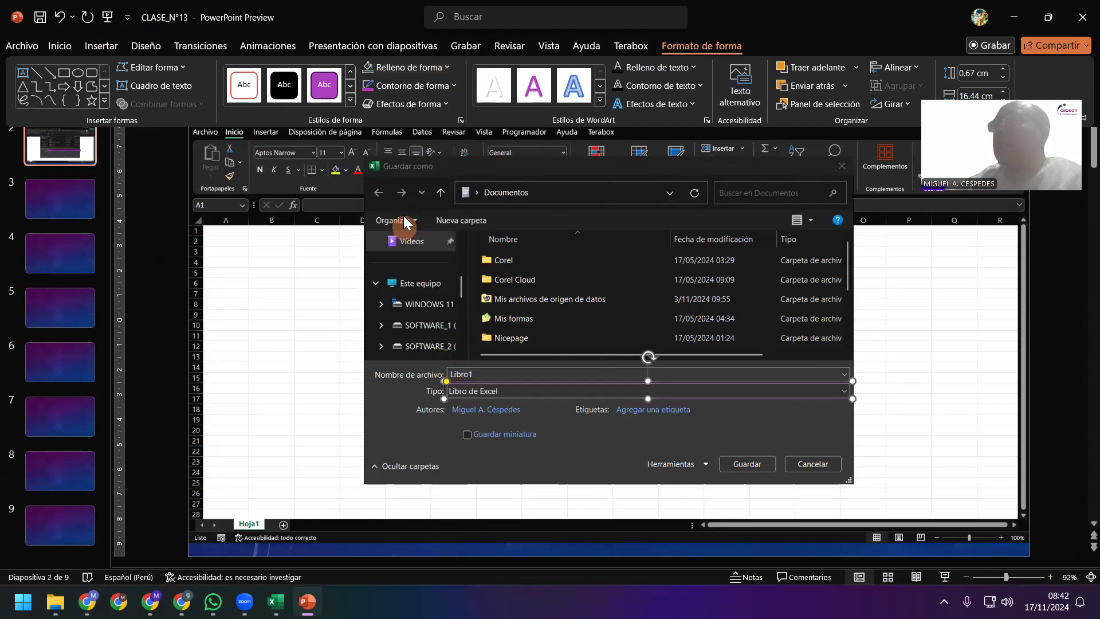
click(409, 83)
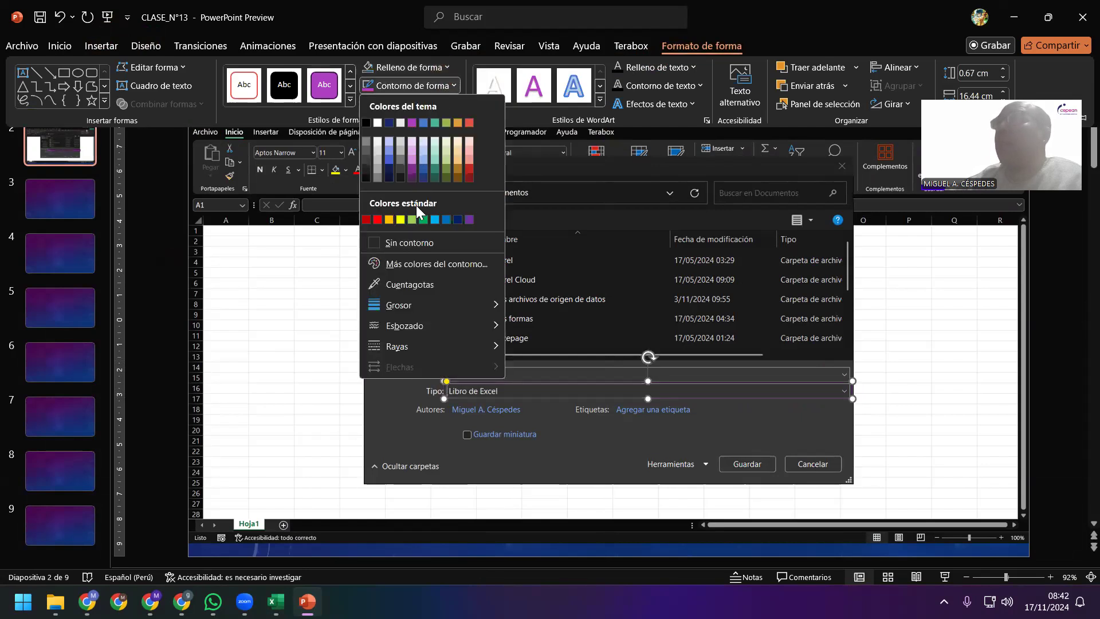
click(377, 219)
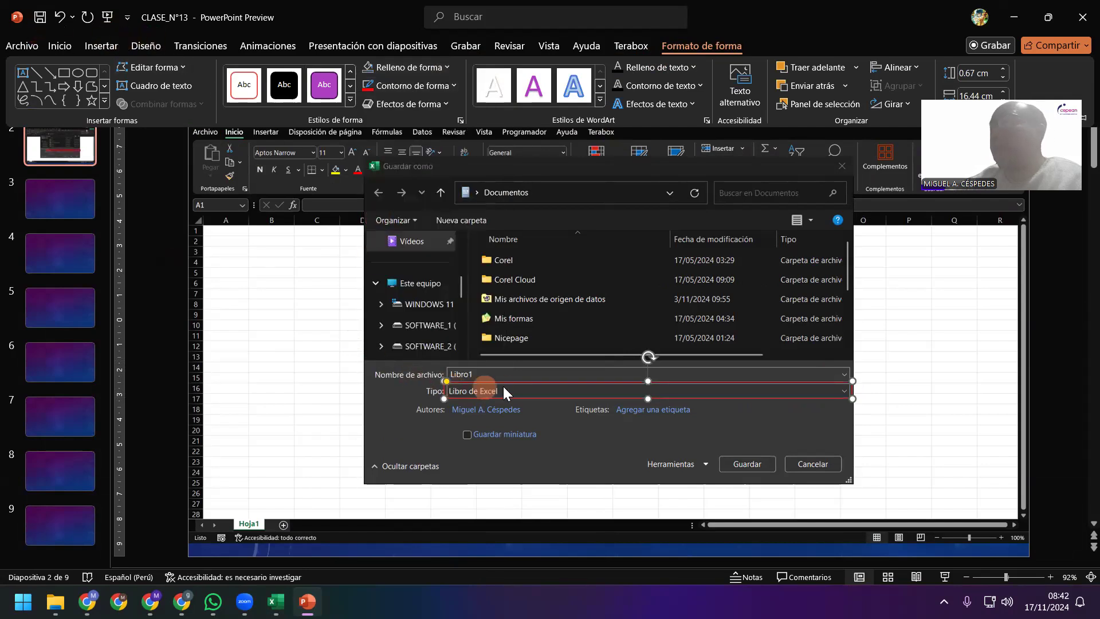
click(401, 278)
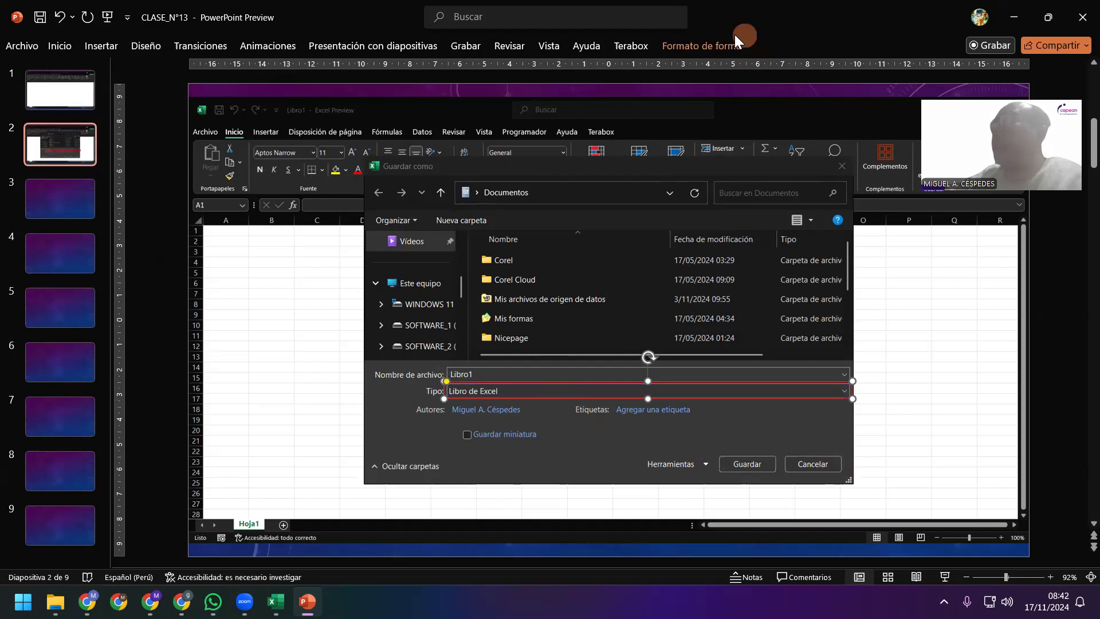
Set the rounded rectangle's outline weight to 2¼ pto and change its outline to a light theme color
click(715, 46)
click(395, 86)
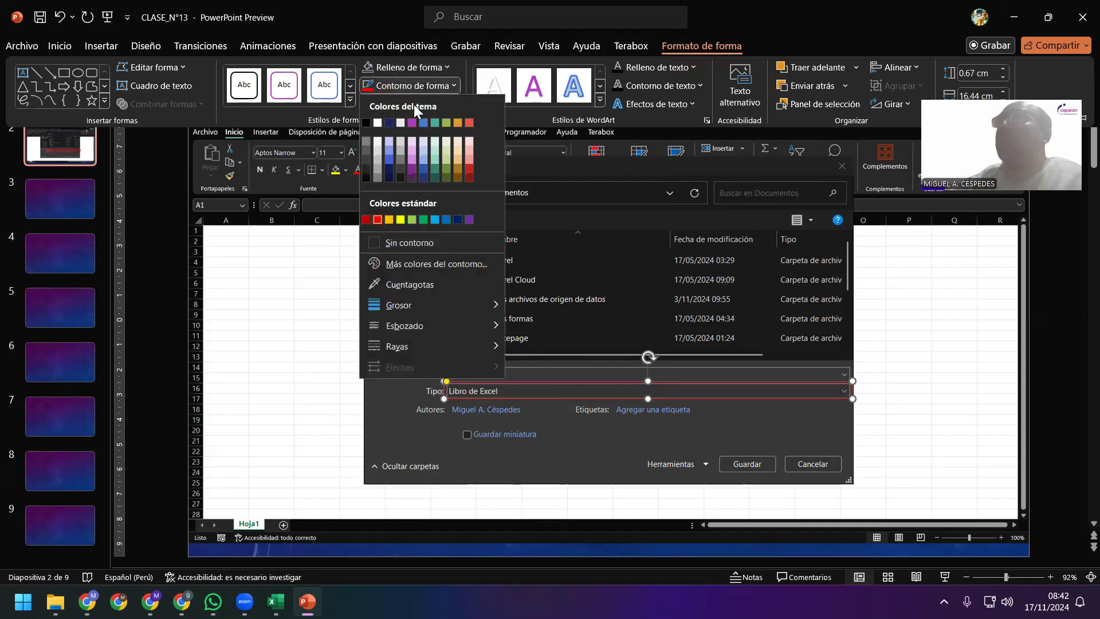
mouse_move(445, 313)
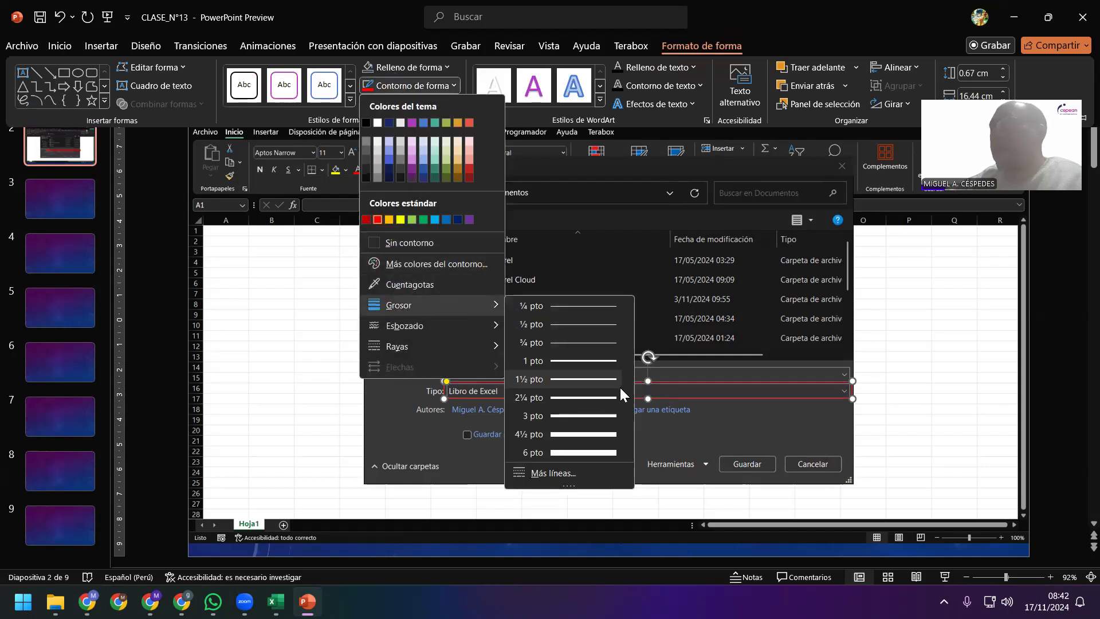
click(600, 394)
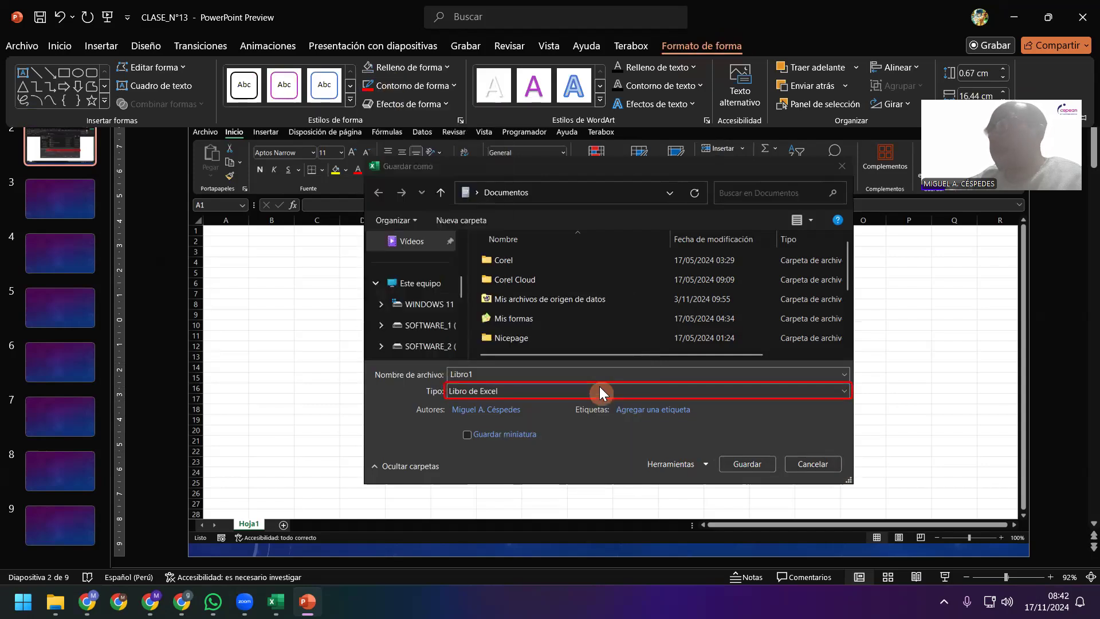
click(411, 85)
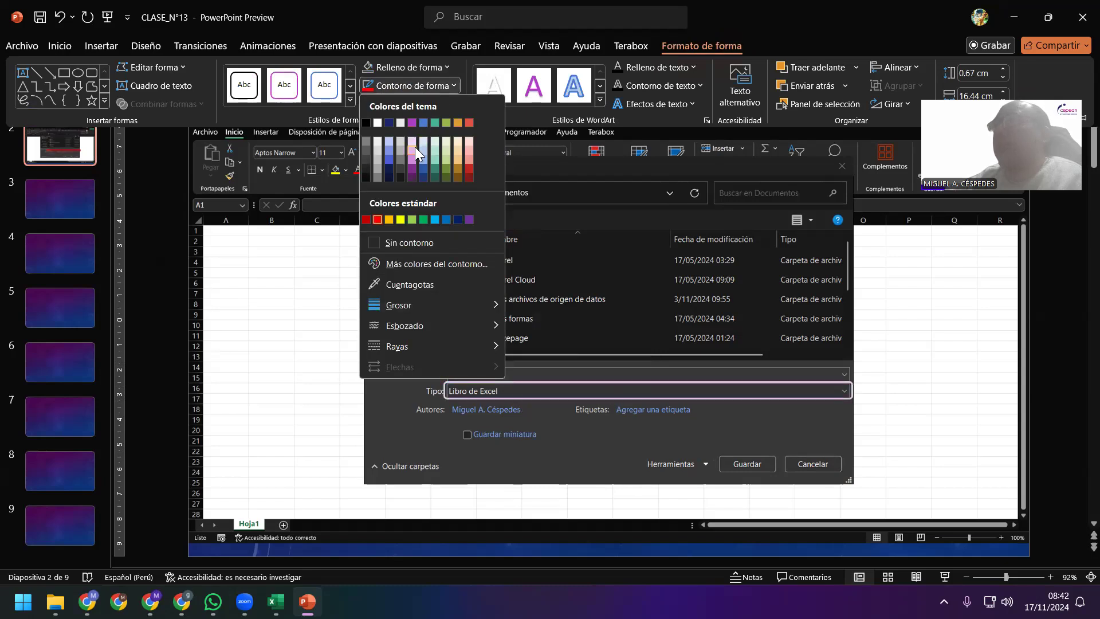
click(447, 156)
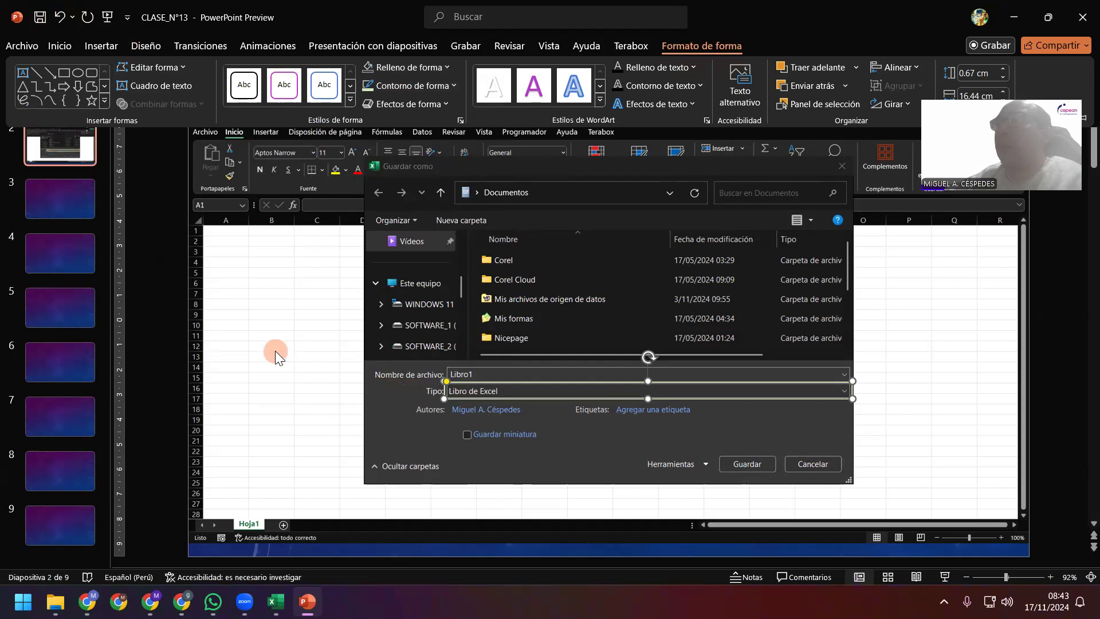
Insert a screenshot of the Excel workbook window on the third slide
click(133, 268)
click(46, 198)
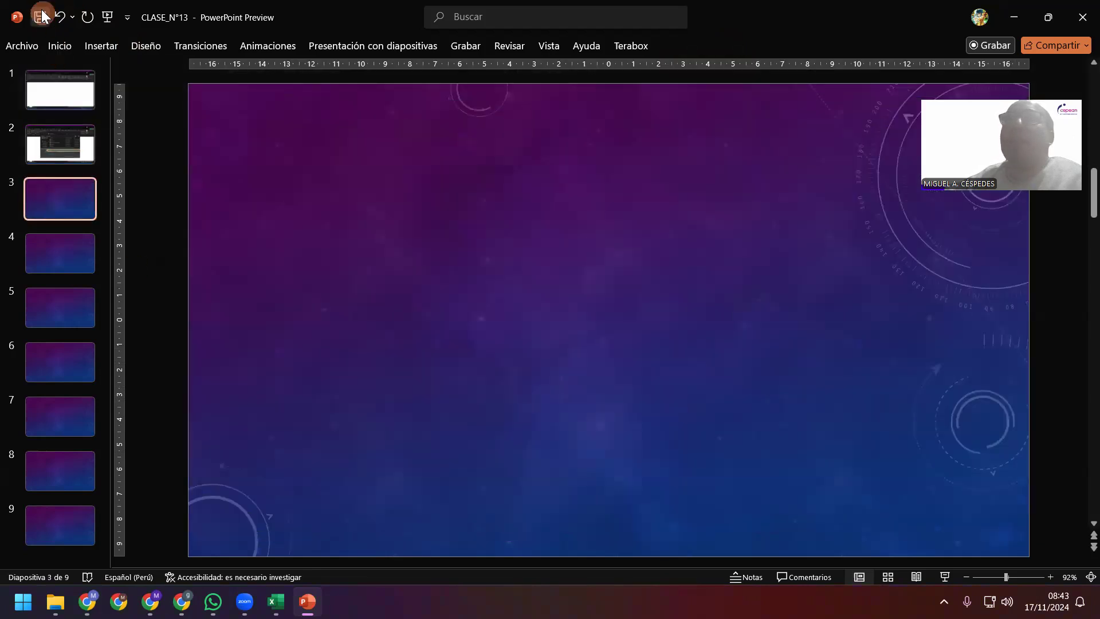
click(98, 46)
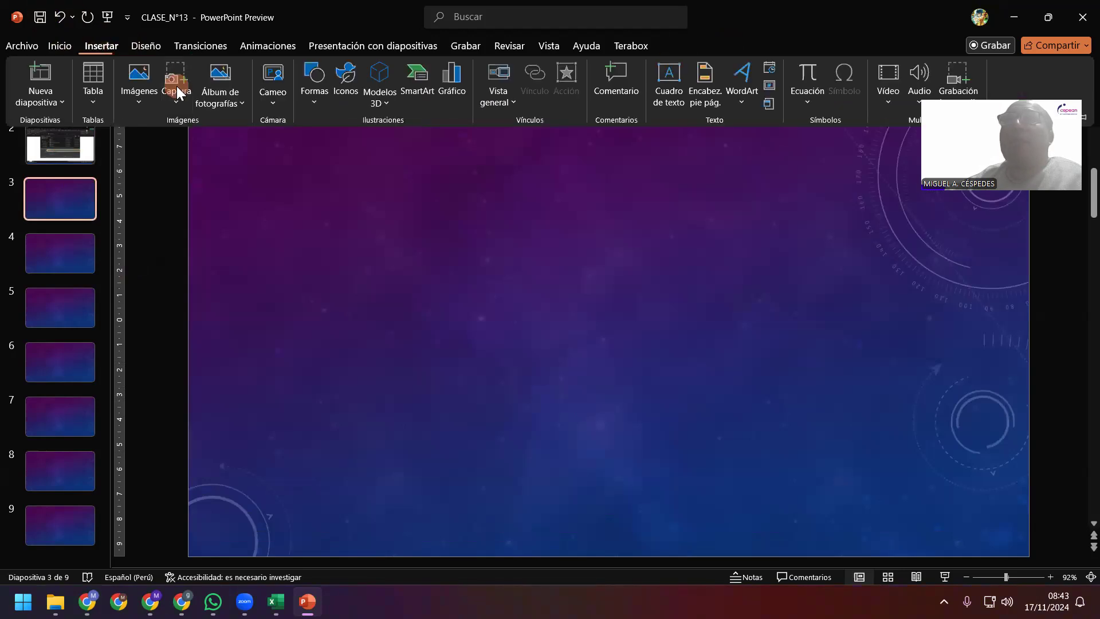
click(175, 86)
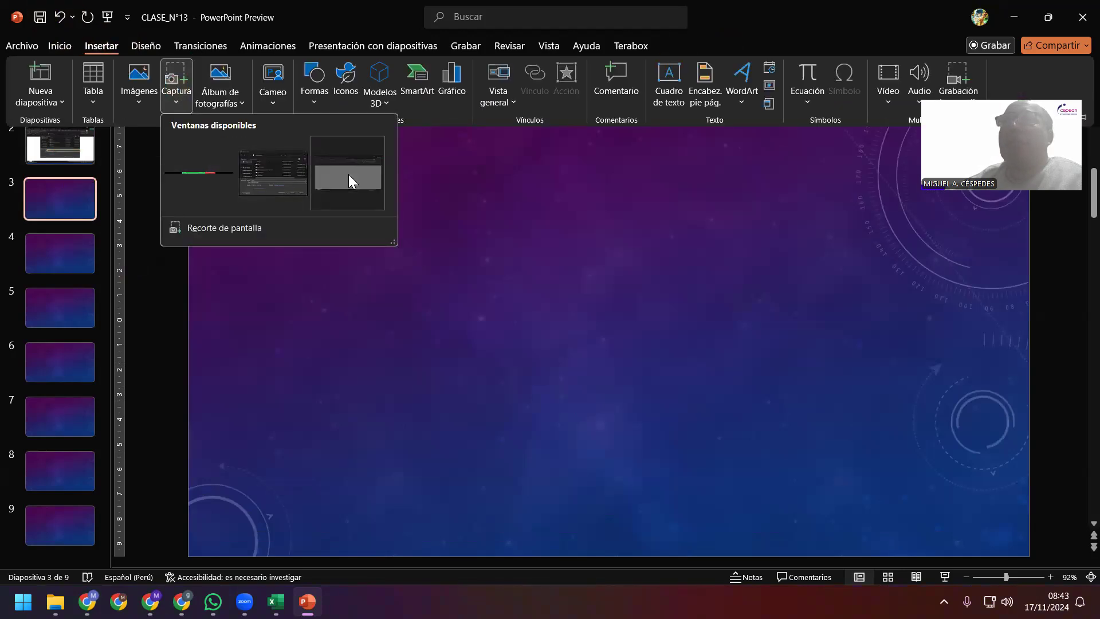
click(348, 174)
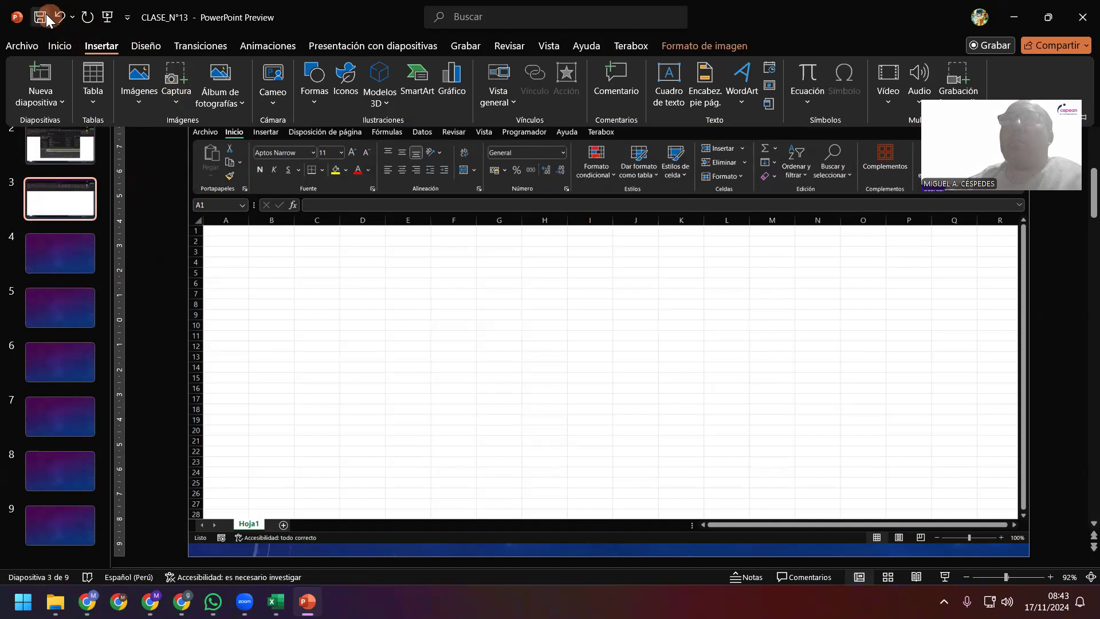
Switch to Excel and choose the Escritorio folder as the save location for the workbook
click(1022, 15)
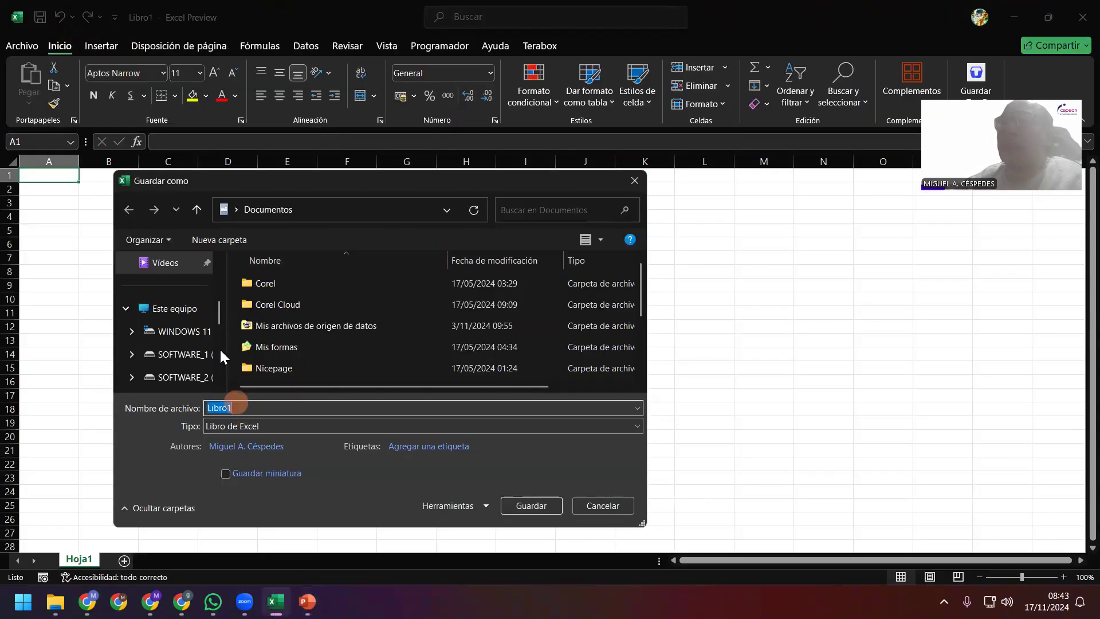
scroll(205, 322, up, 4)
click(193, 315)
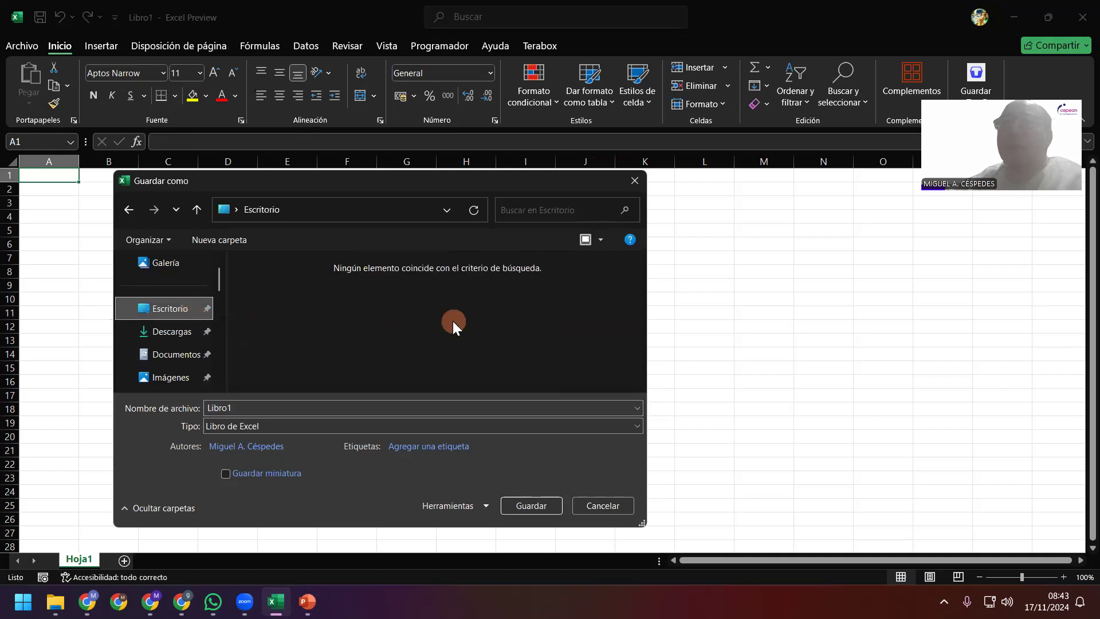
mouse_move(307, 601)
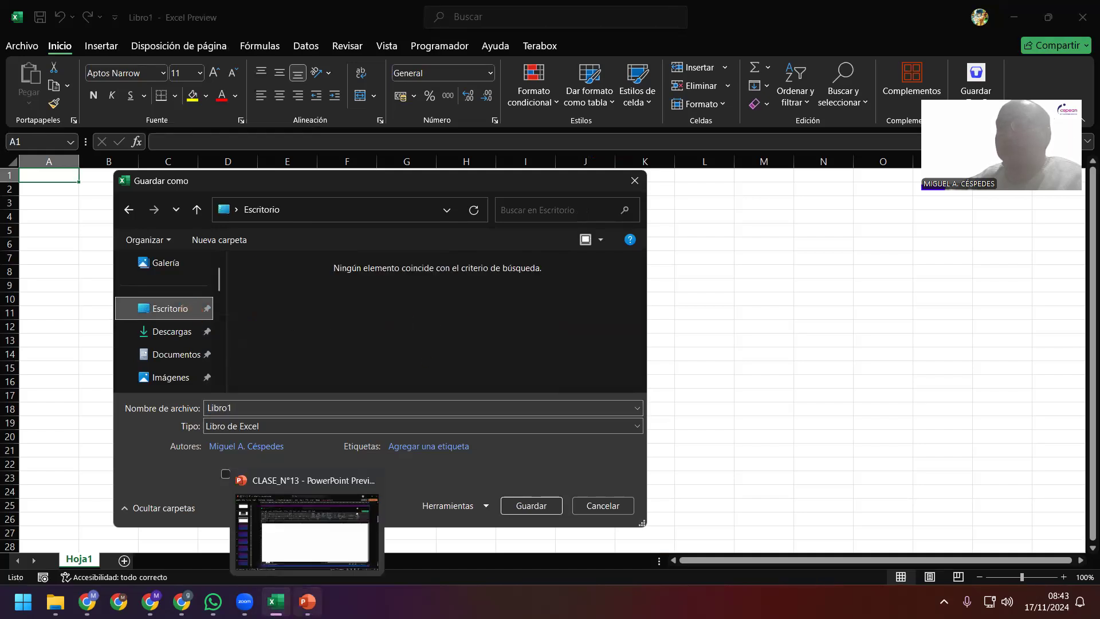
Switch to PowerPoint and insert a screenshot of the Guardar como dialog on the third slide
click(307, 529)
click(103, 46)
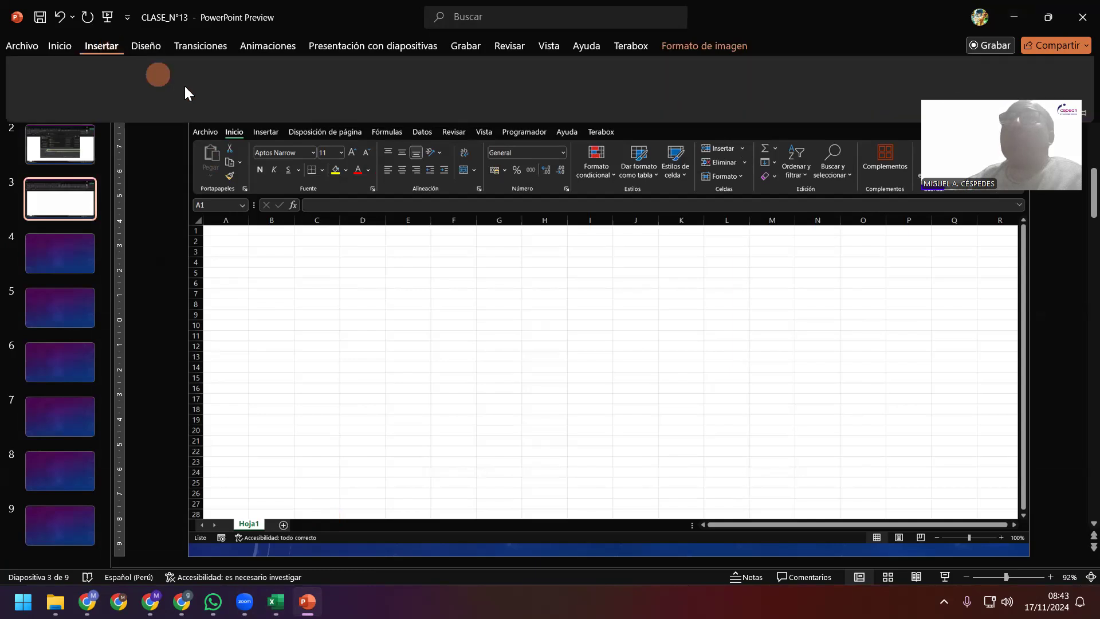
click(174, 85)
click(278, 172)
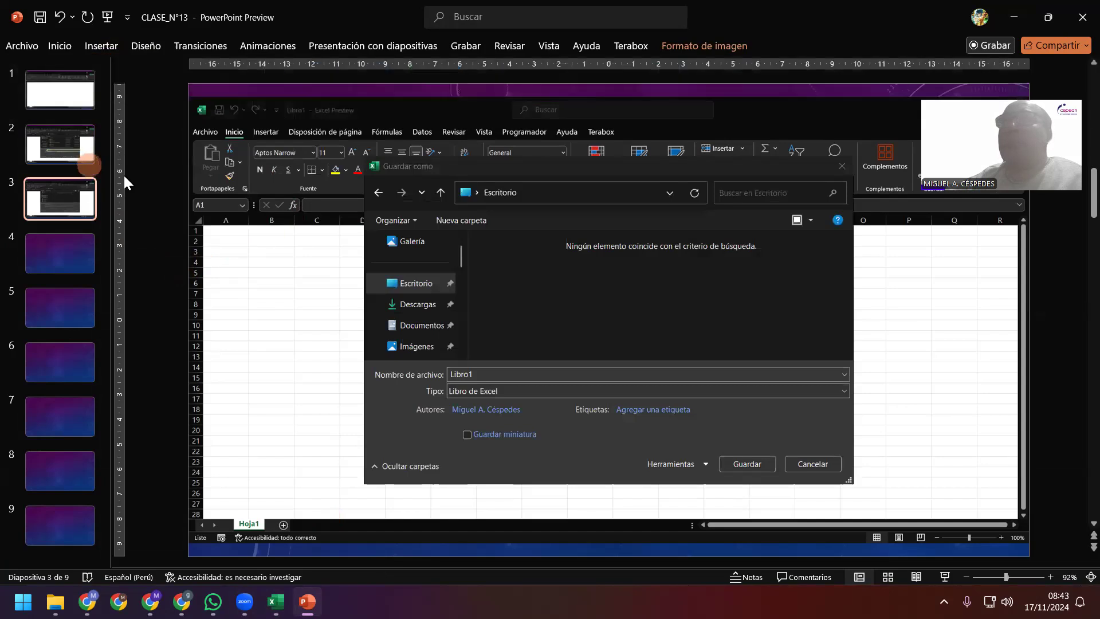
Copy the rounded rectangle around the Tipo field on slide 2 and paste it onto slide 3
click(71, 144)
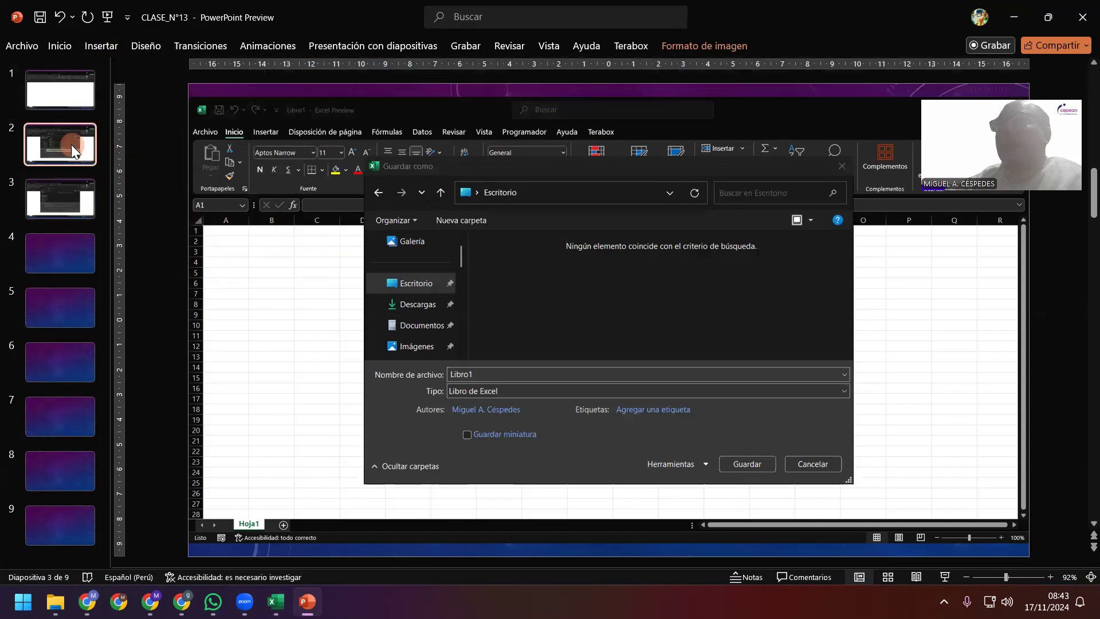
click(533, 382)
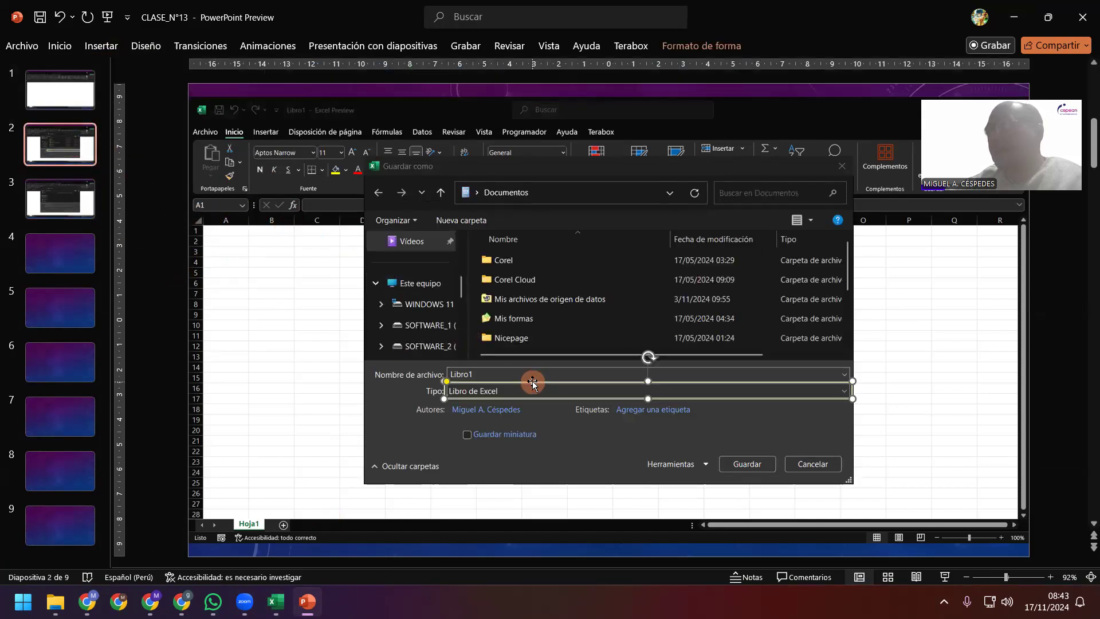
click(73, 211)
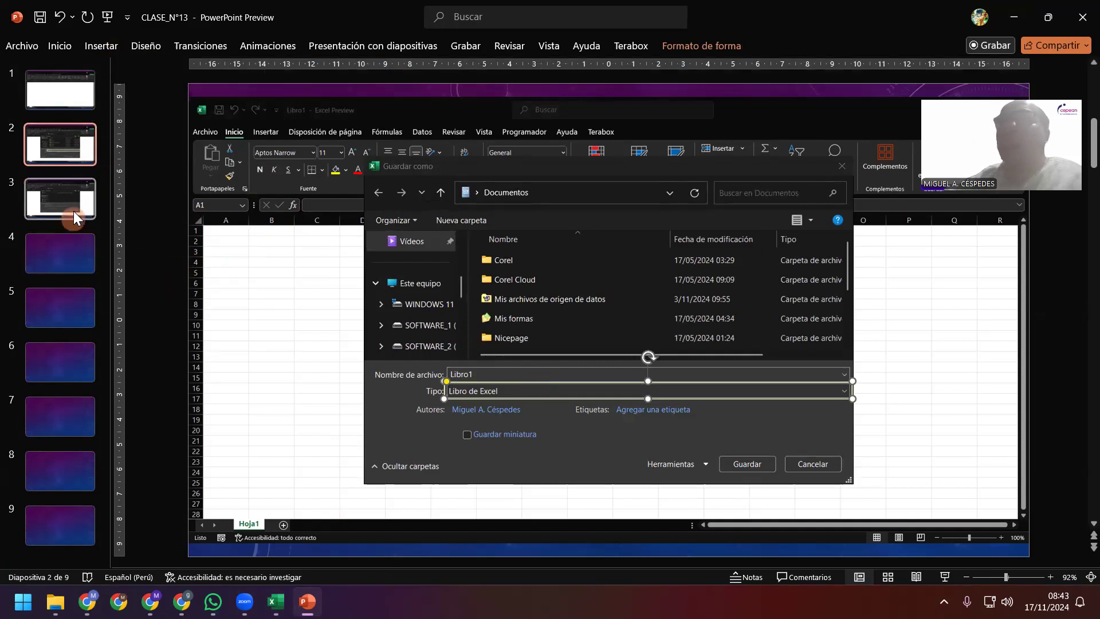
key(ctrl+v)
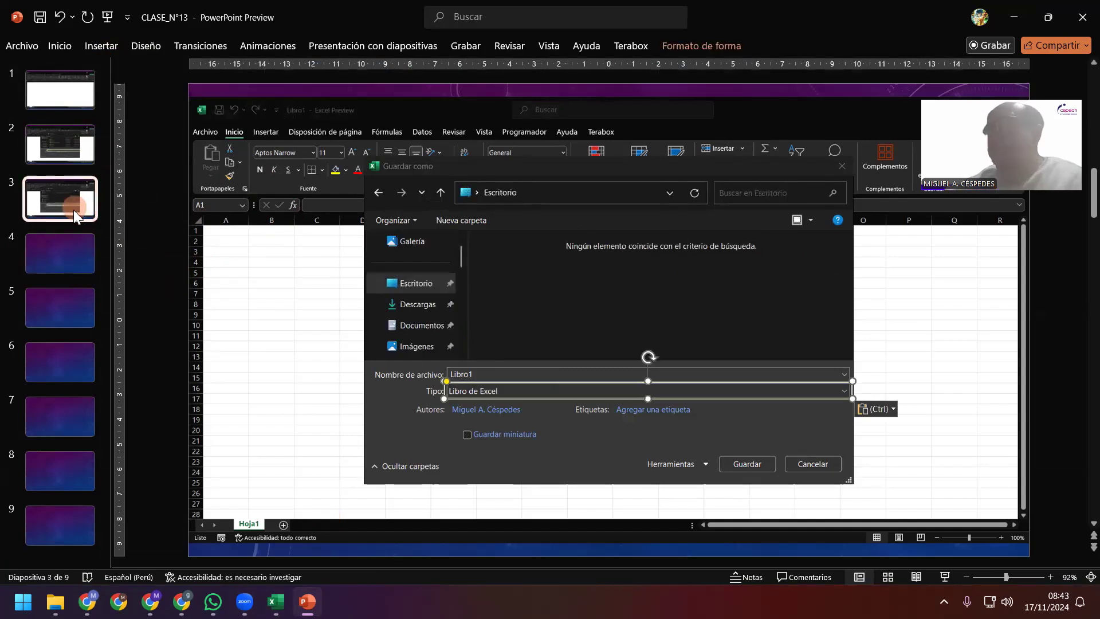
Insert a screenshot of the Excel workbook window on the fourth slide
click(56, 243)
click(60, 46)
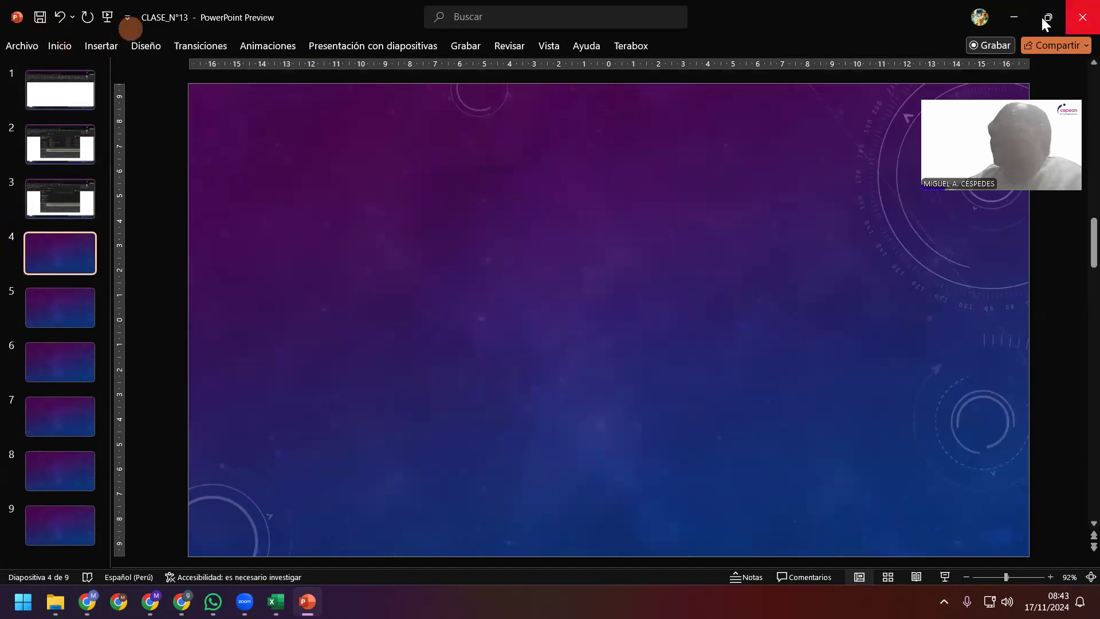
click(147, 46)
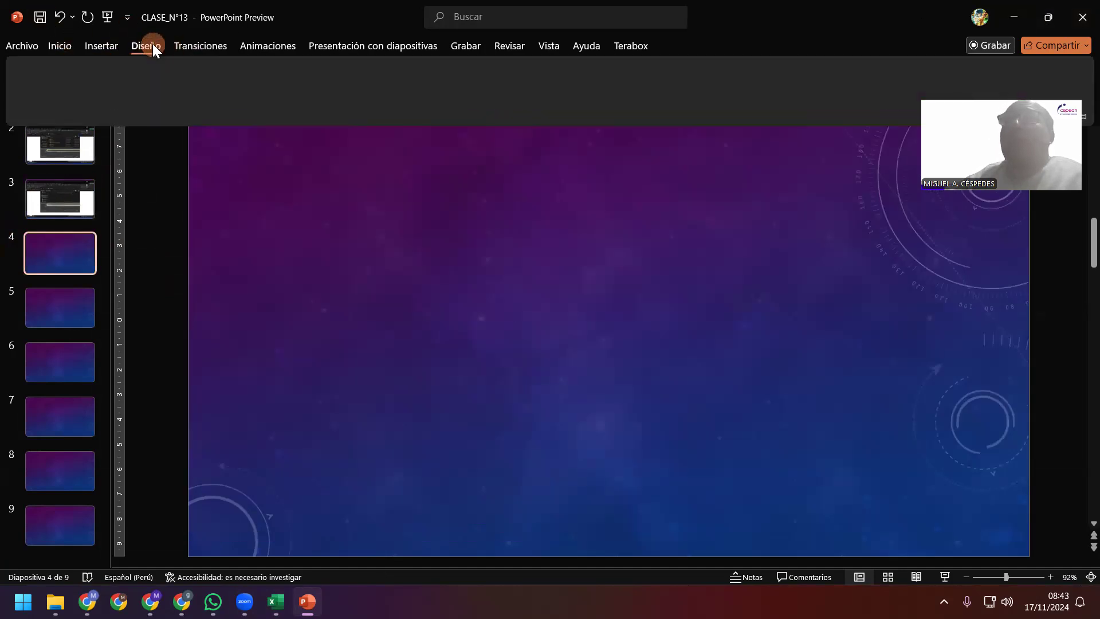
click(98, 46)
click(188, 102)
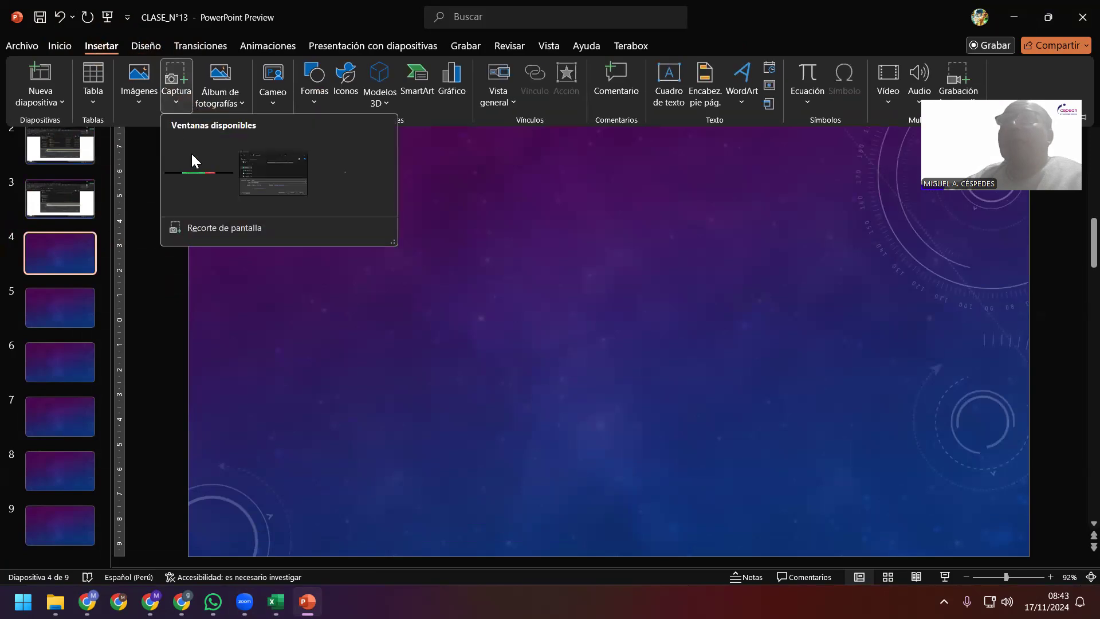
click(371, 172)
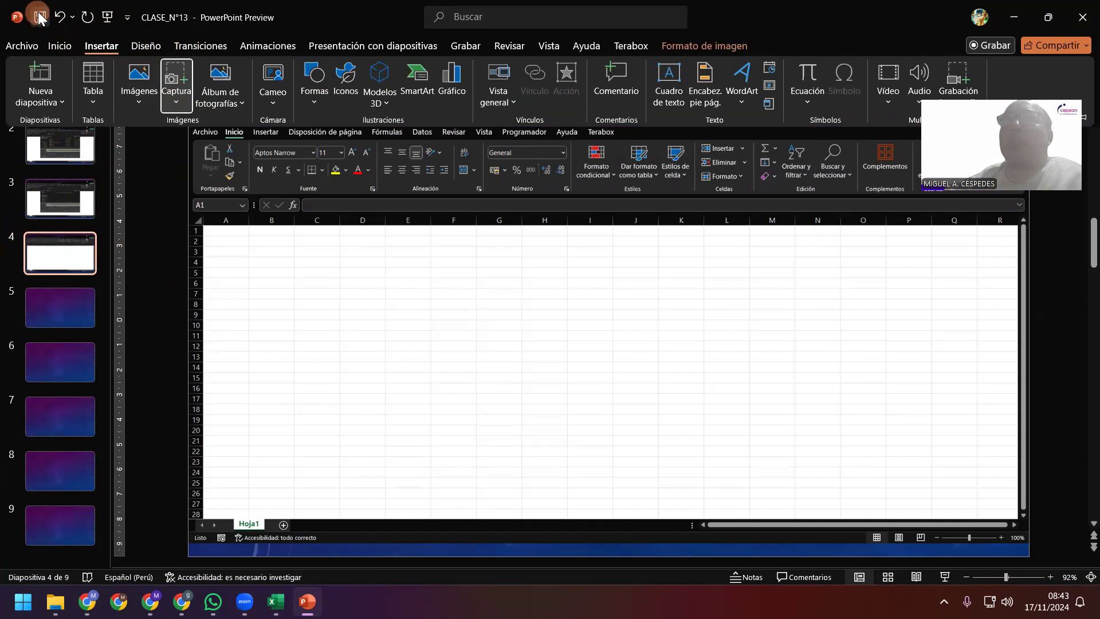
Switch to Excel and set the workbook's file type to Libro de Excel habilitado para macros
click(1021, 10)
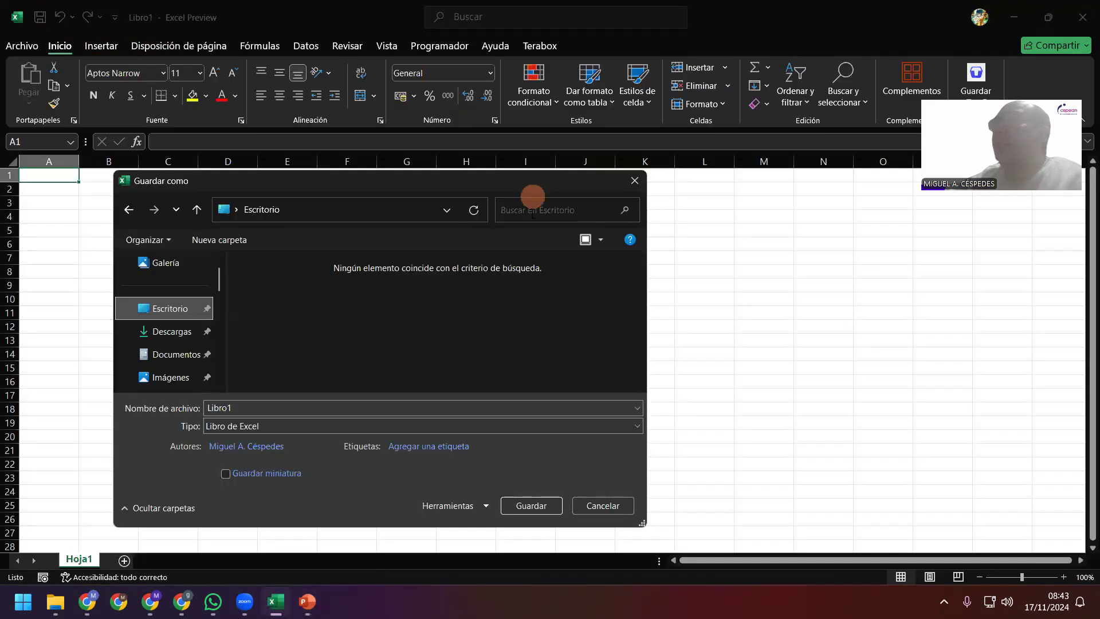
click(446, 426)
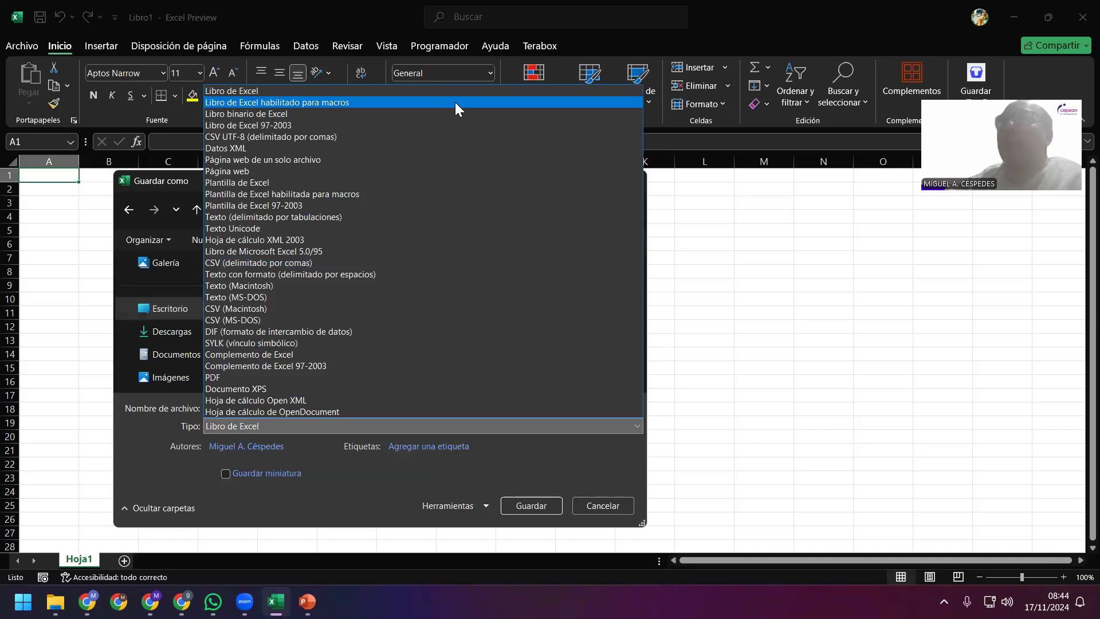
click(455, 102)
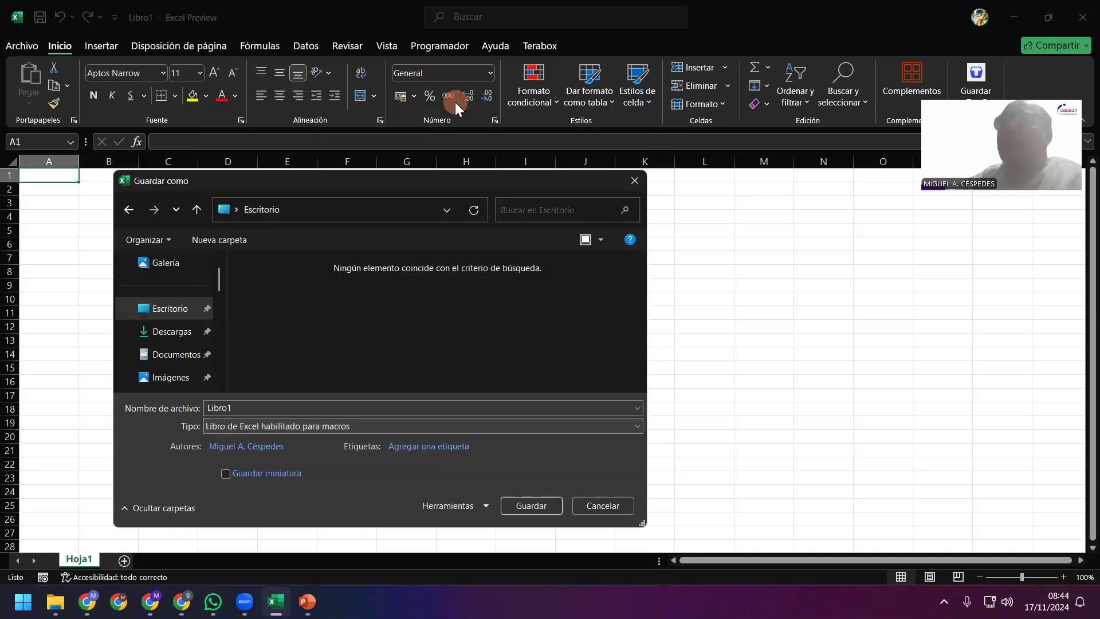
Return to PowerPoint and add a screenshot of the Guardar como dialog over the Excel capture on slide 4
mouse_move(307, 601)
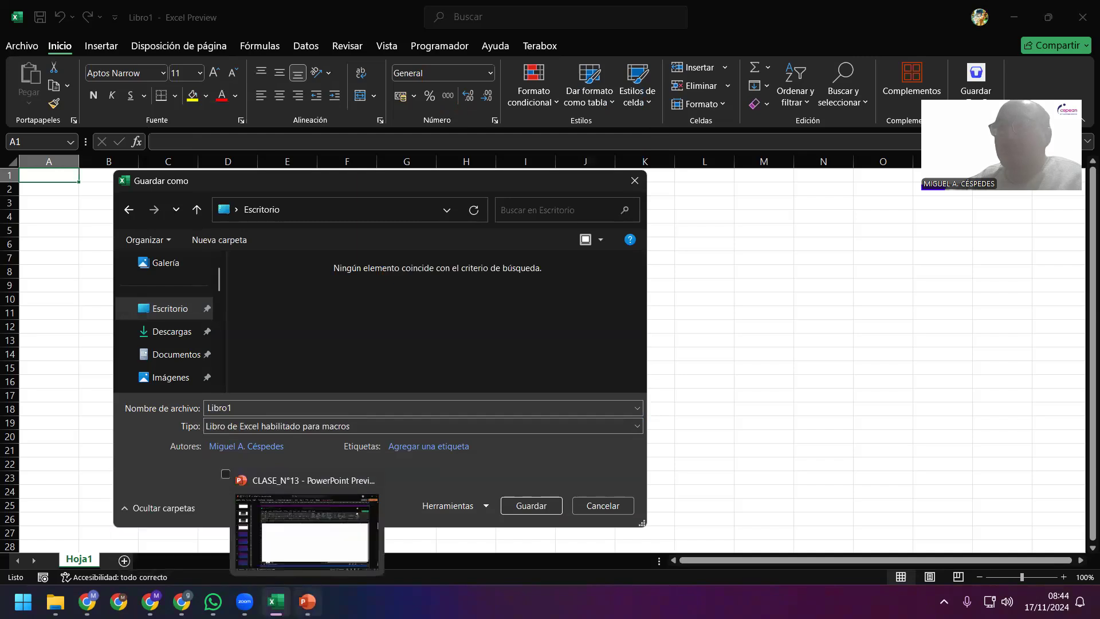
click(330, 505)
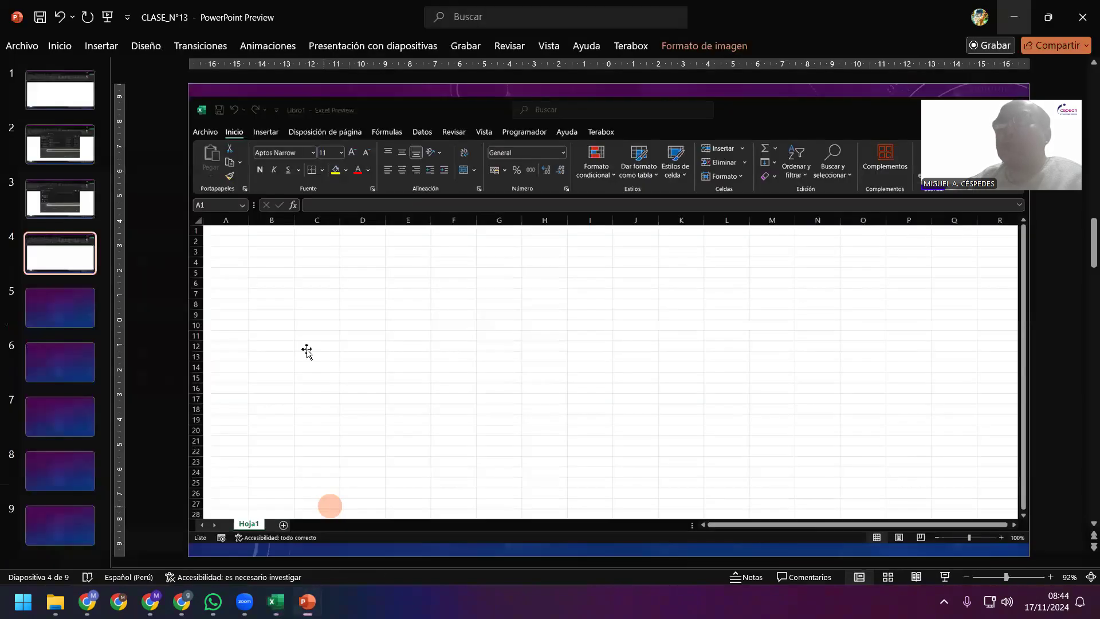
click(102, 47)
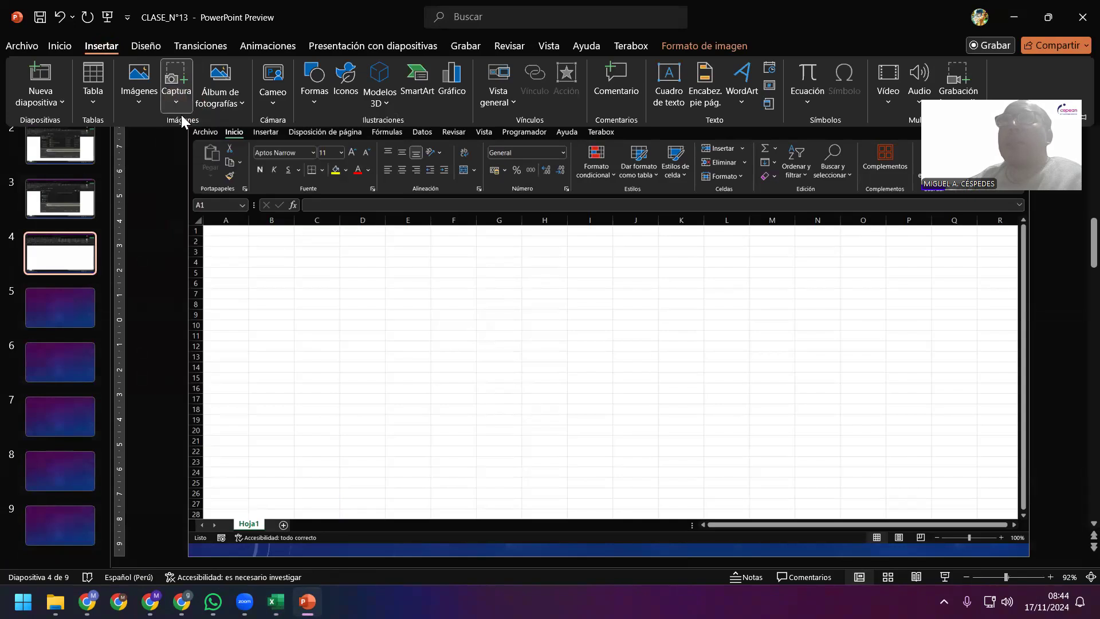
click(179, 109)
click(294, 182)
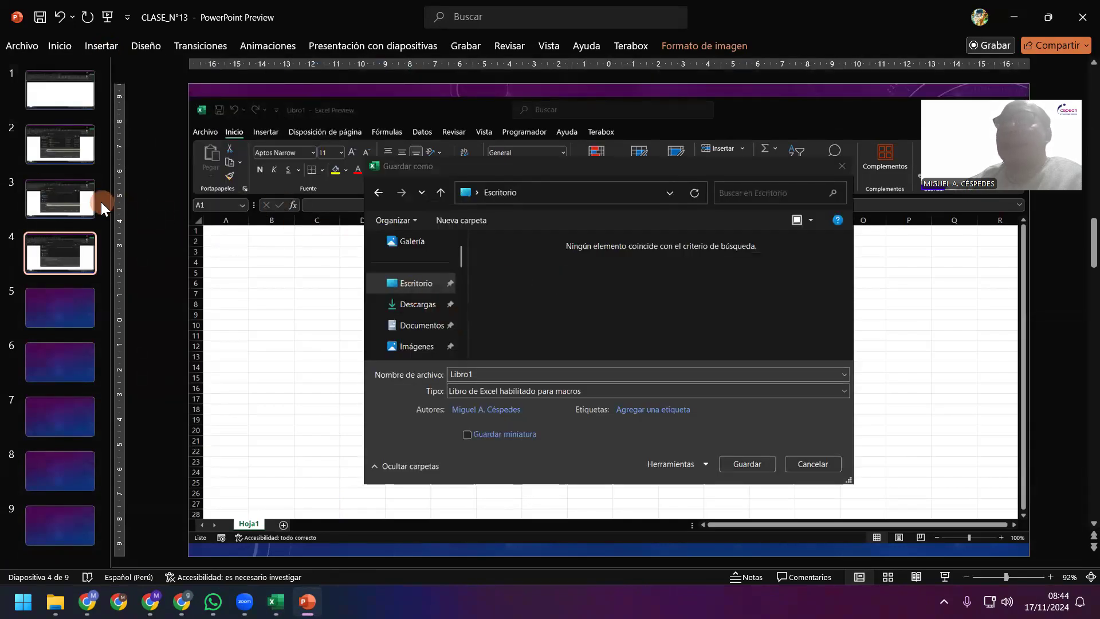
Copy the rounded rectangle from slide 3 onto the Tipo field on slide 4 and save the presentation
click(101, 202)
click(564, 382)
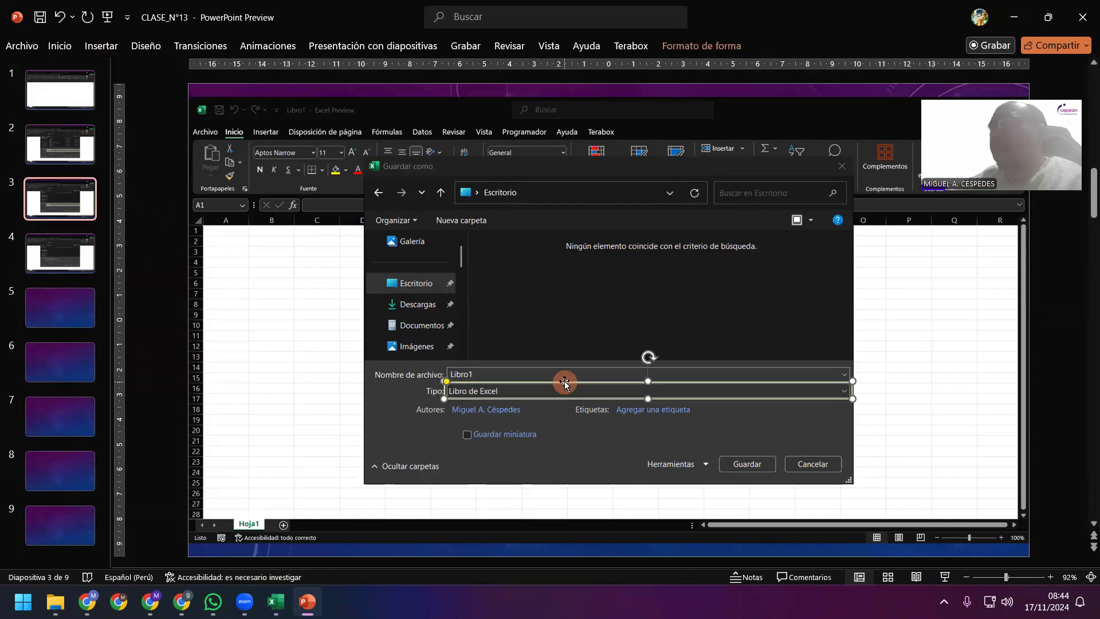
click(84, 239)
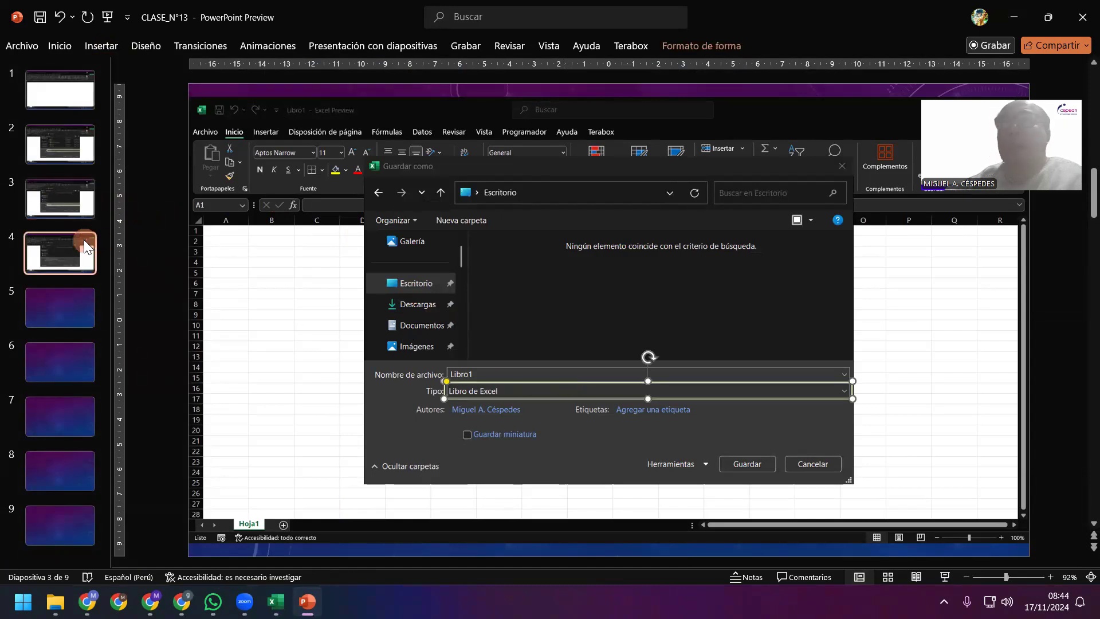
key(ctrl+v)
click(123, 254)
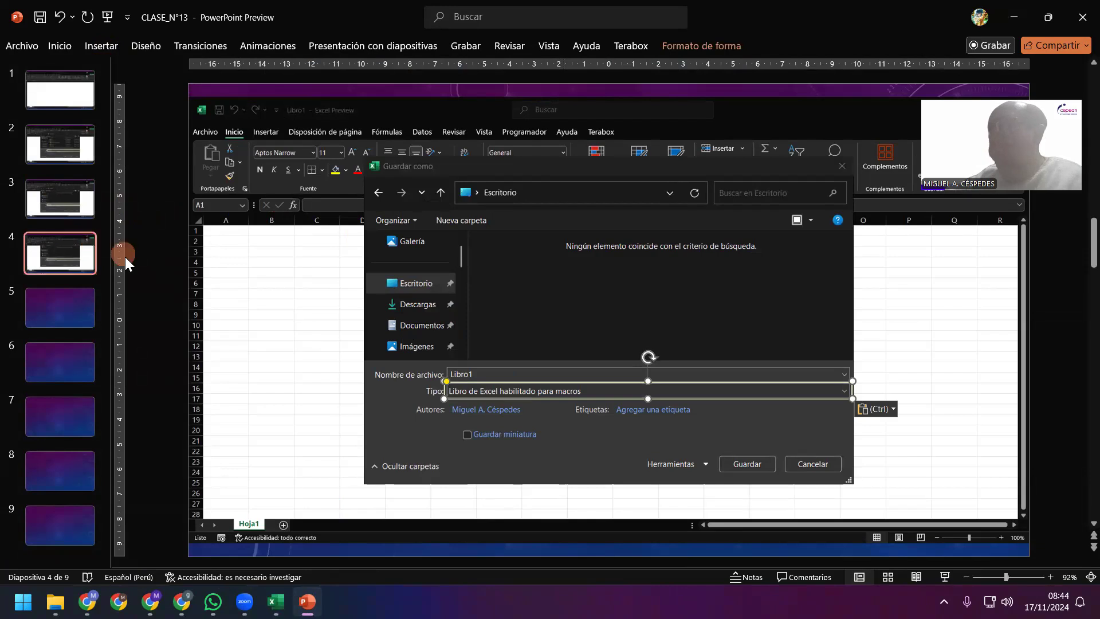
click(40, 19)
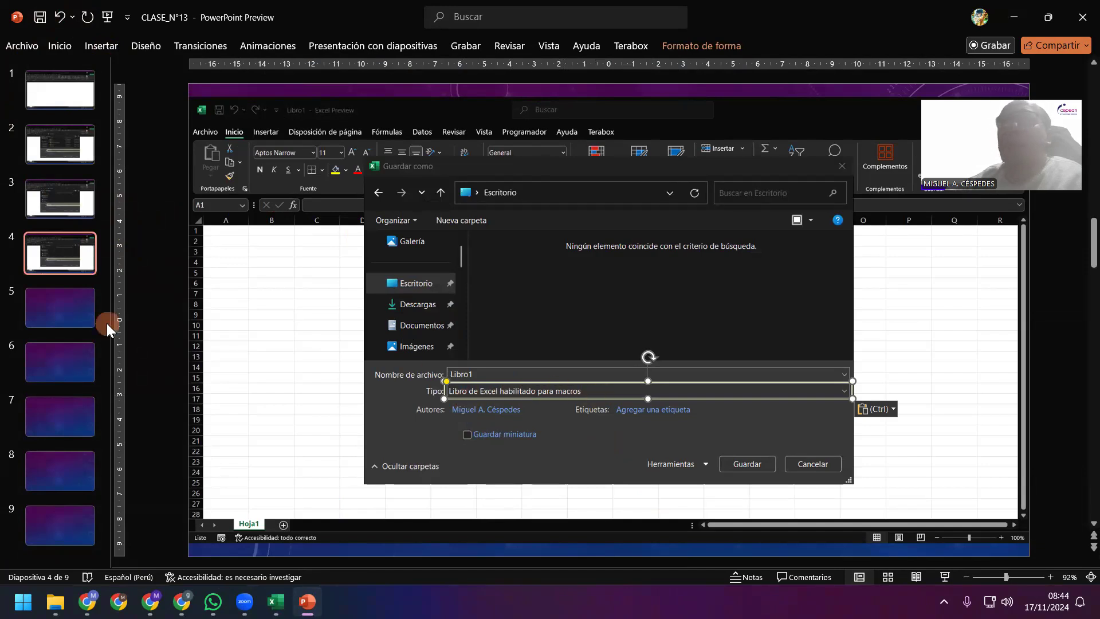
Select the empty slide 5, then switch to Excel and save Libro1 as a macro-enabled workbook in Escritorio
click(88, 310)
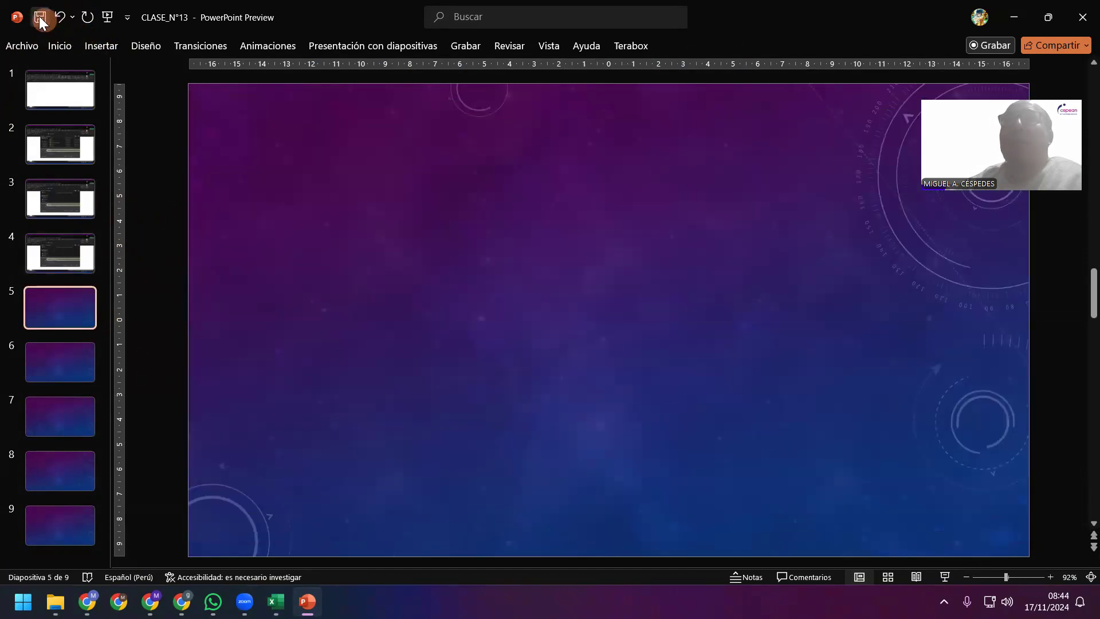
click(1019, 16)
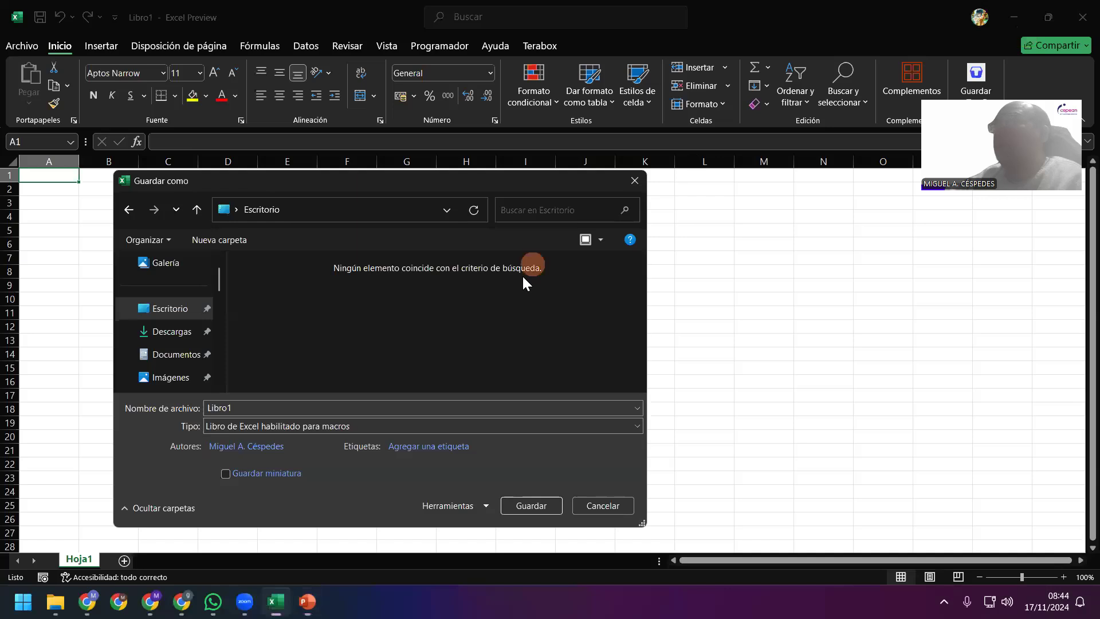
click(528, 505)
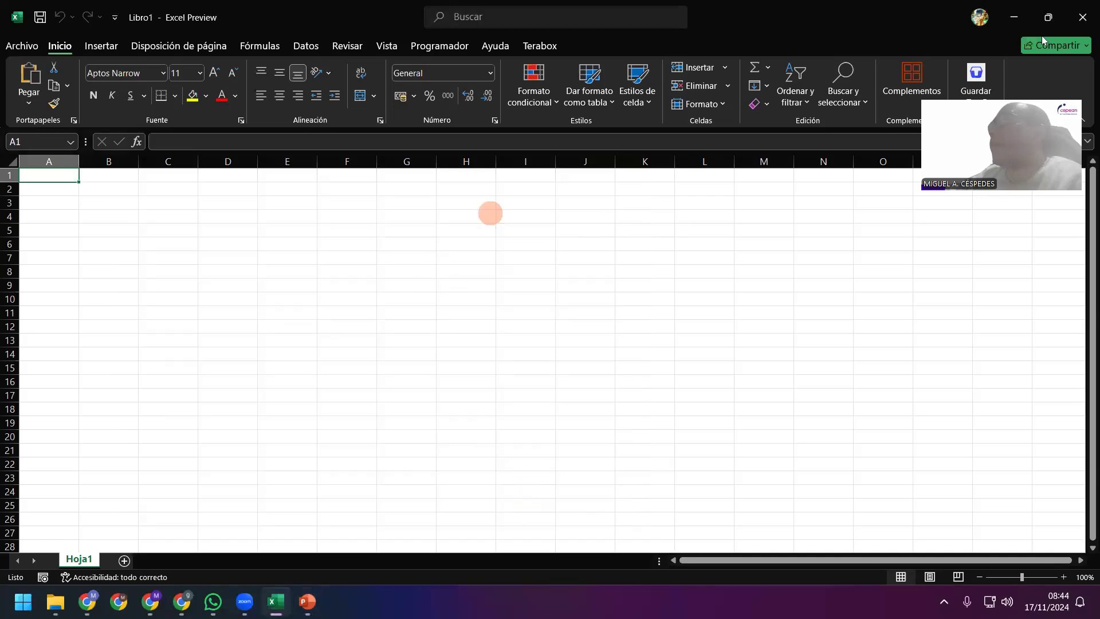
Show the Windows desktop, refresh it, and move the Libro1 file icon beside the Papelera de reciclaje
click(1017, 12)
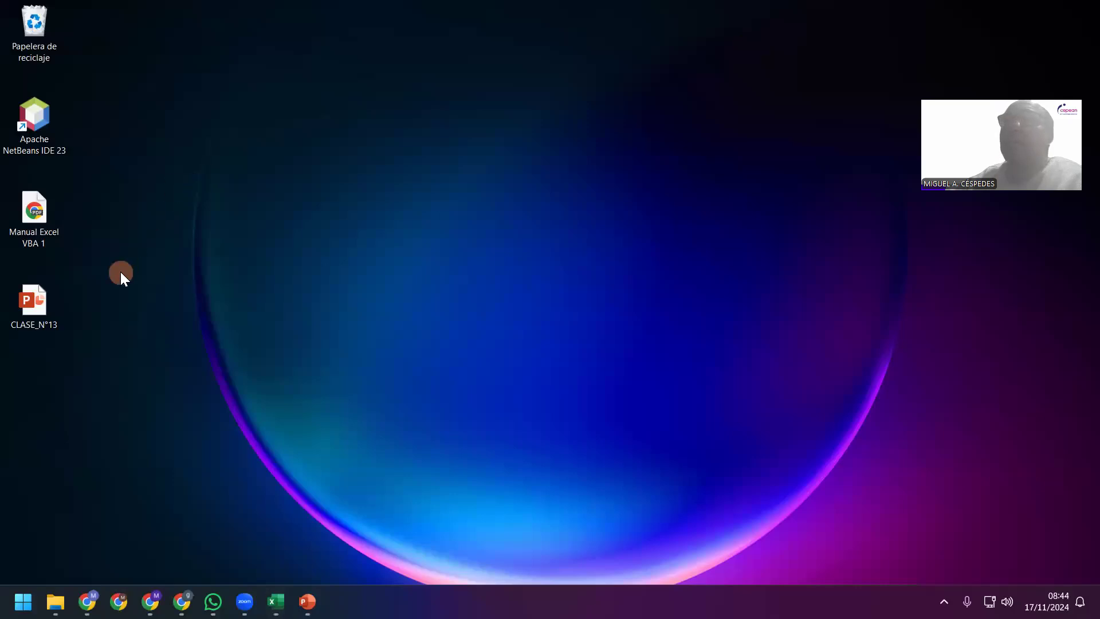
right_click(220, 116)
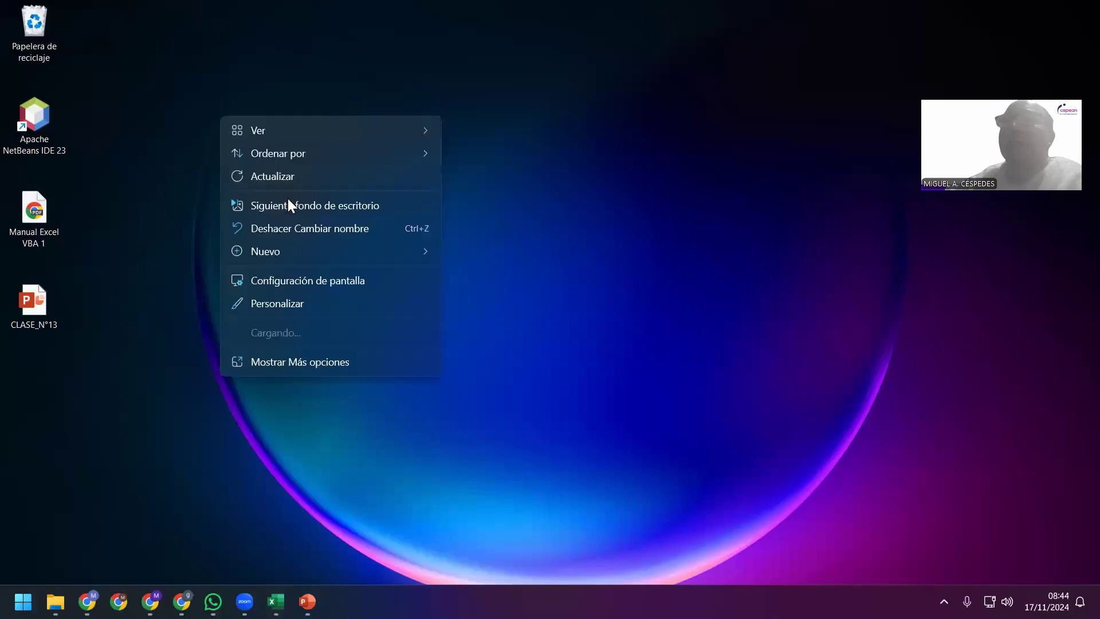
click(283, 176)
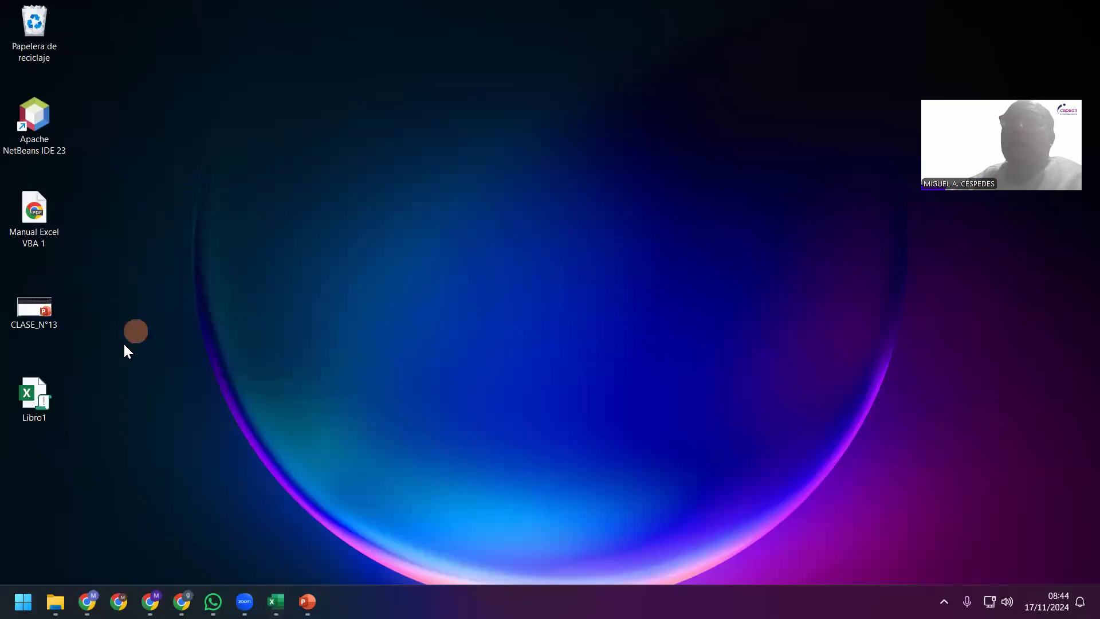
drag(38, 399, 104, 36)
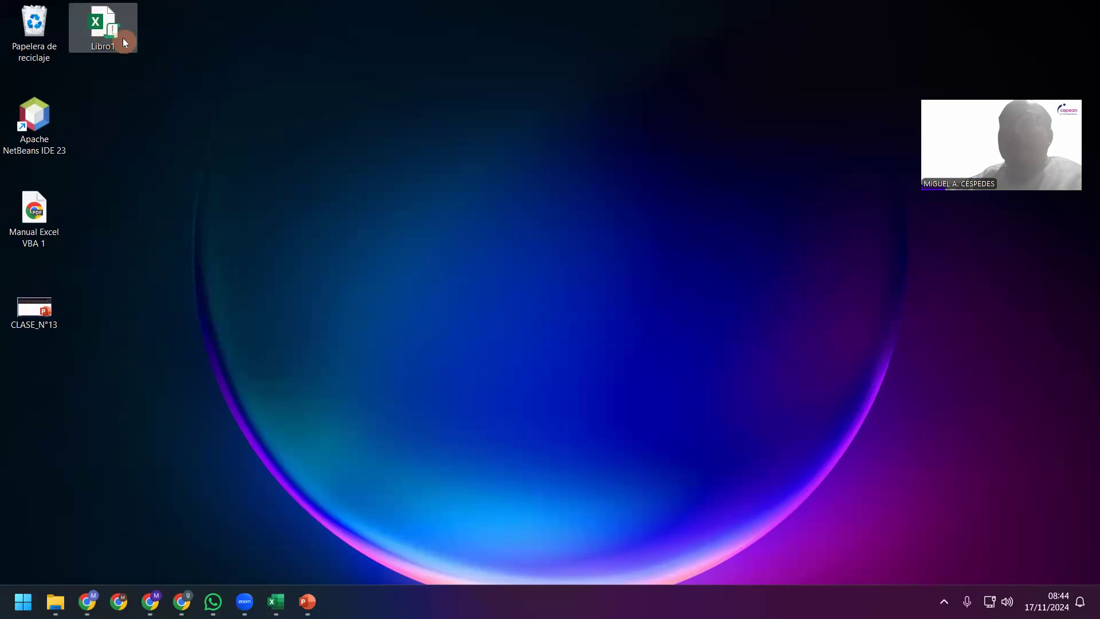
click(225, 204)
Open the properties of the Libro1 file and move the properties window just below its desktop icon
right_click(106, 26)
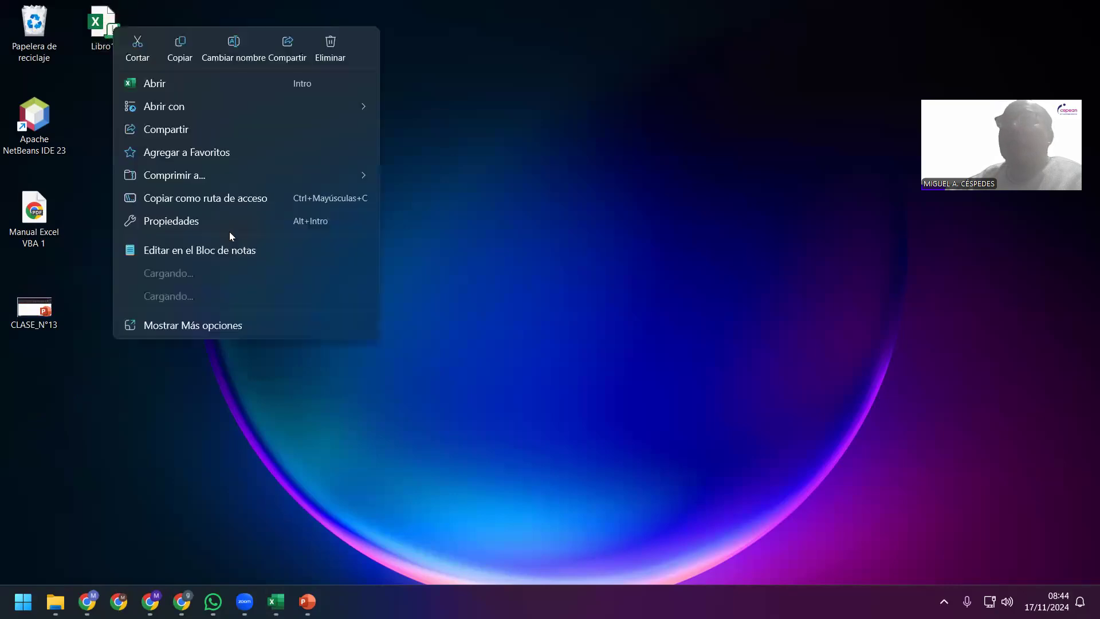
click(229, 227)
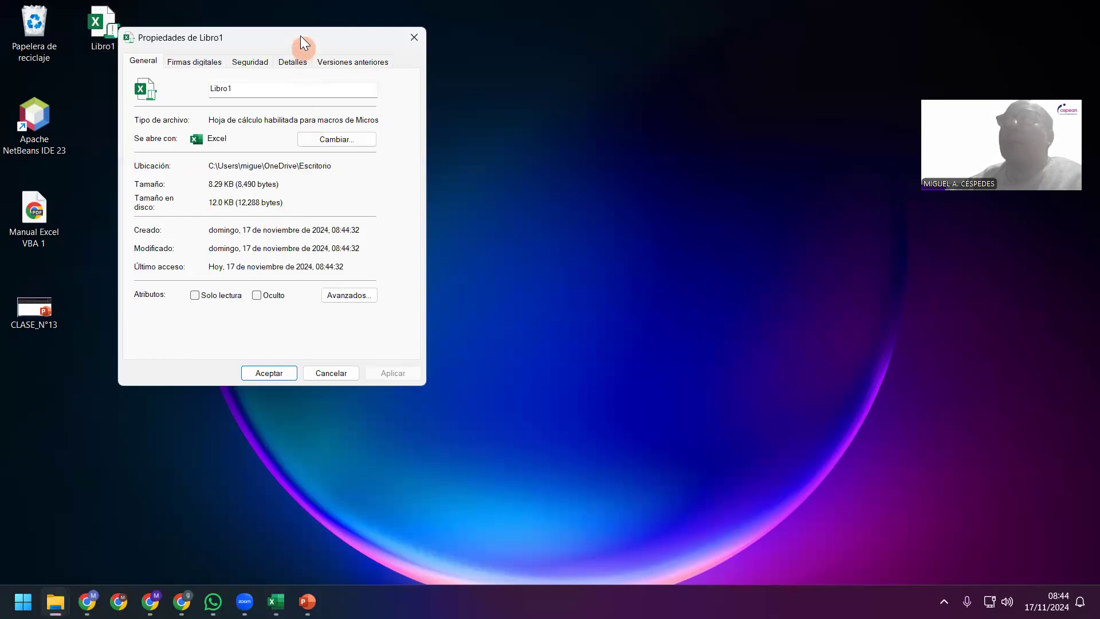
drag(300, 35, 285, 83)
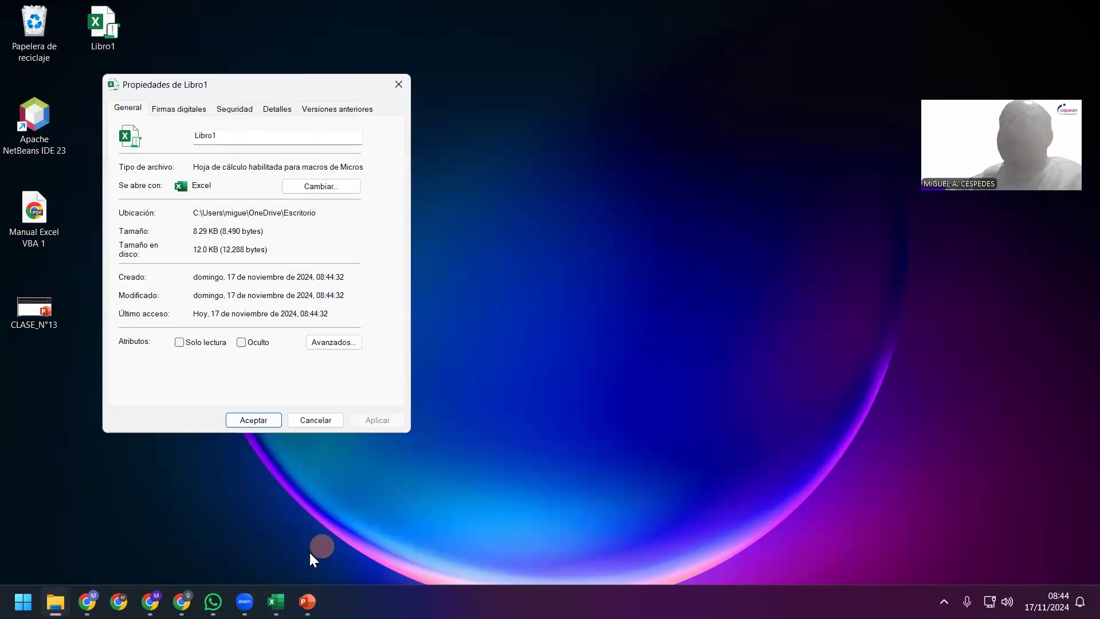
Switch to PowerPoint and insert a screen clipping of the desktop icons and the Libro1 properties window on slide 5
click(307, 601)
click(101, 46)
click(177, 99)
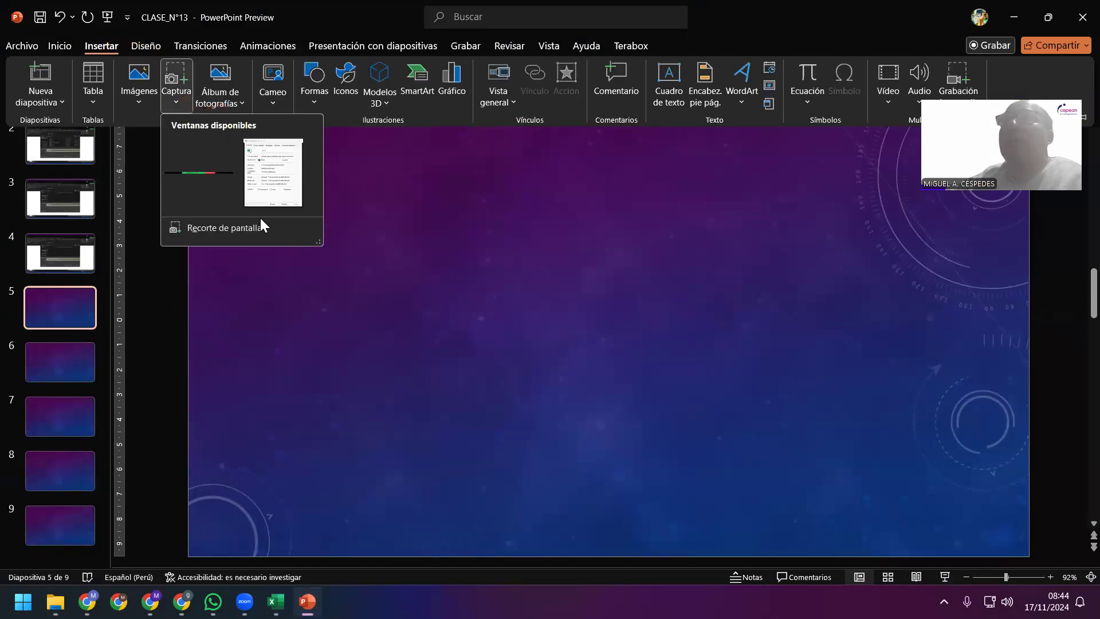
click(256, 228)
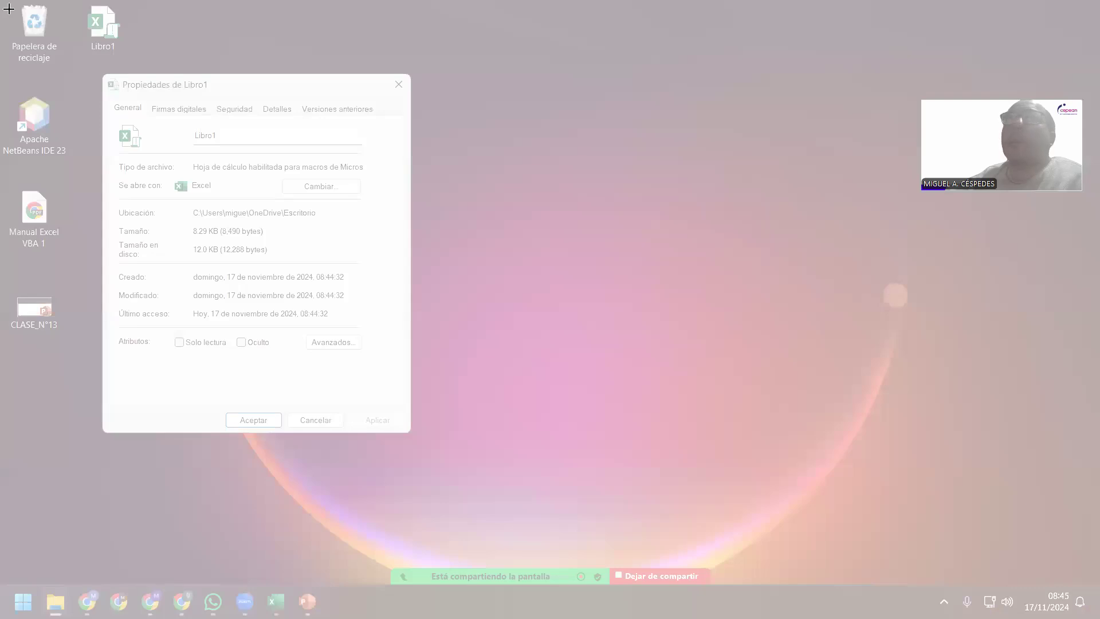
drag(9, 9, 590, 530)
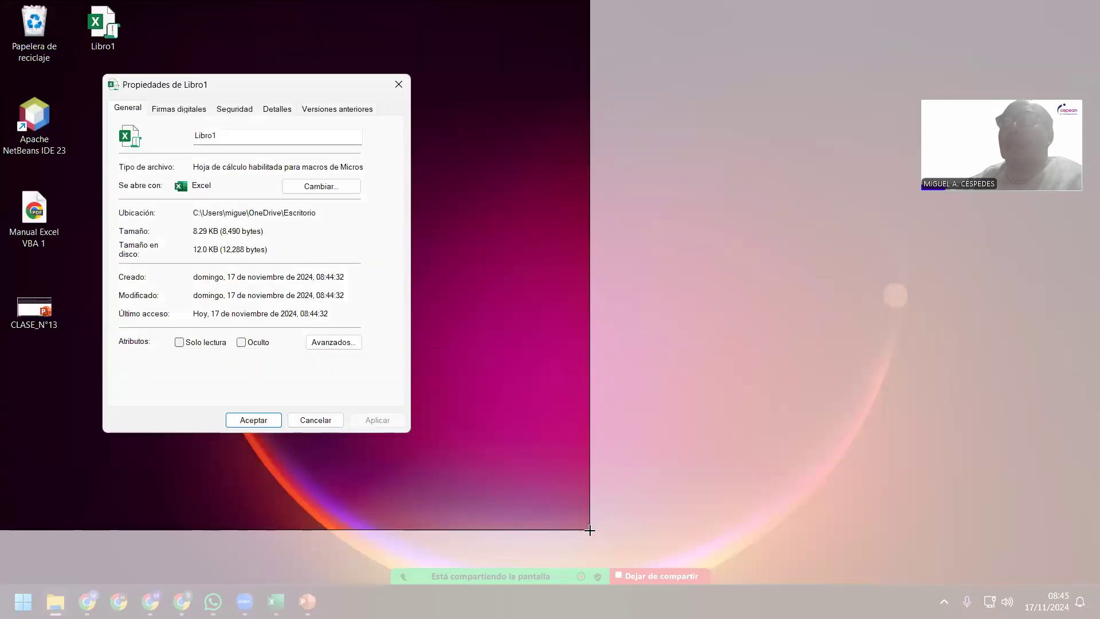
drag(590, 529, 590, 530)
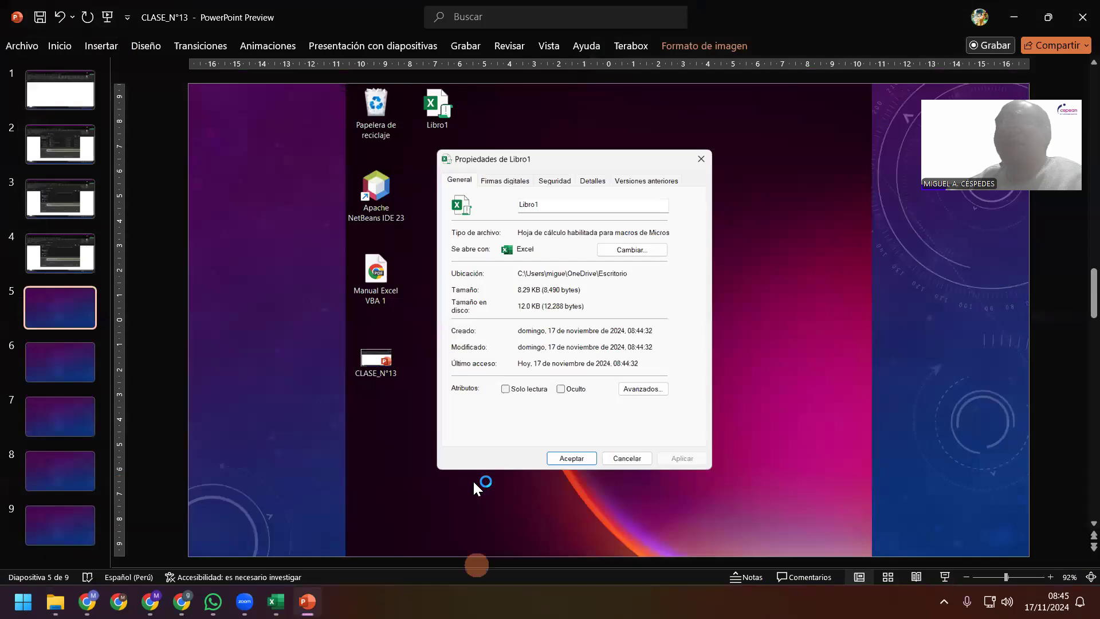
Draw a rectangle about 6.6 by 0.6 cm around the file type text on slide 5 and remove its fill
click(87, 48)
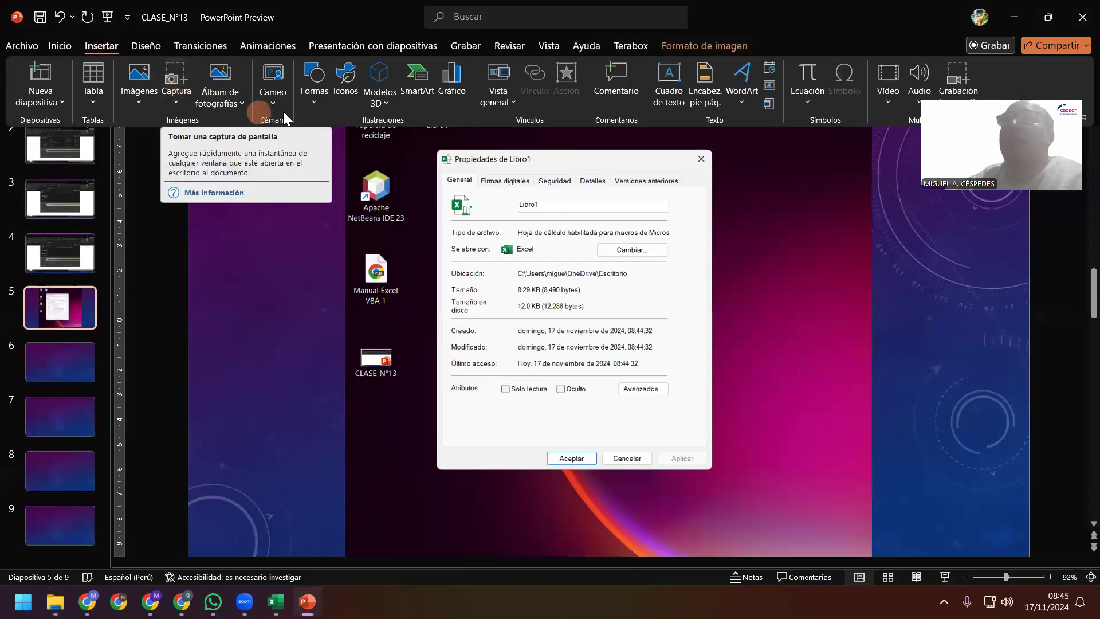
click(314, 103)
click(503, 228)
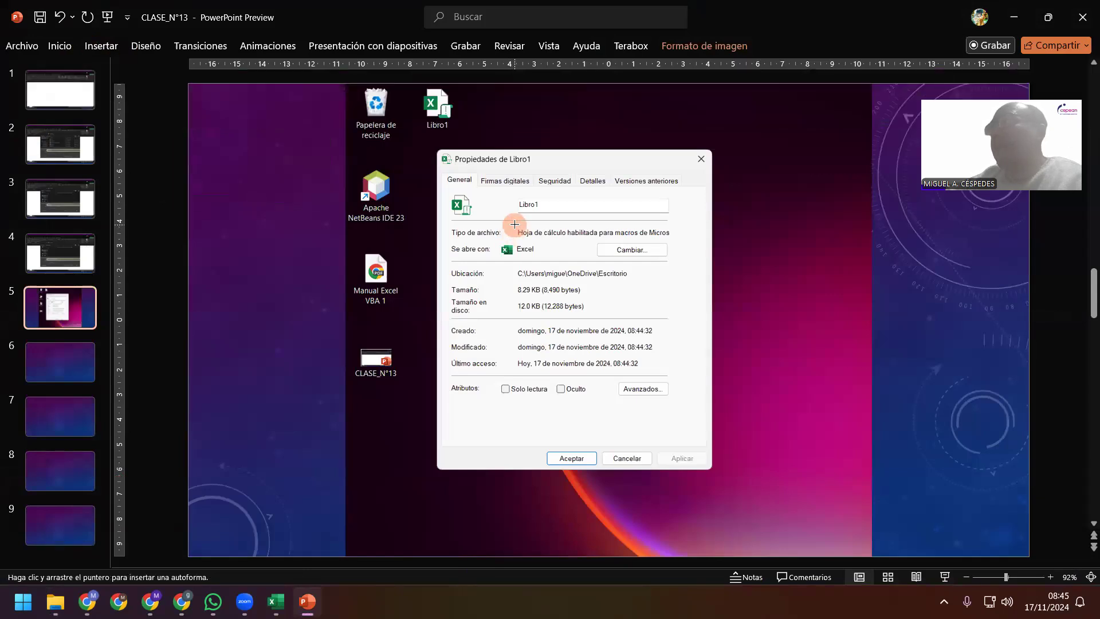
drag(513, 224, 678, 239)
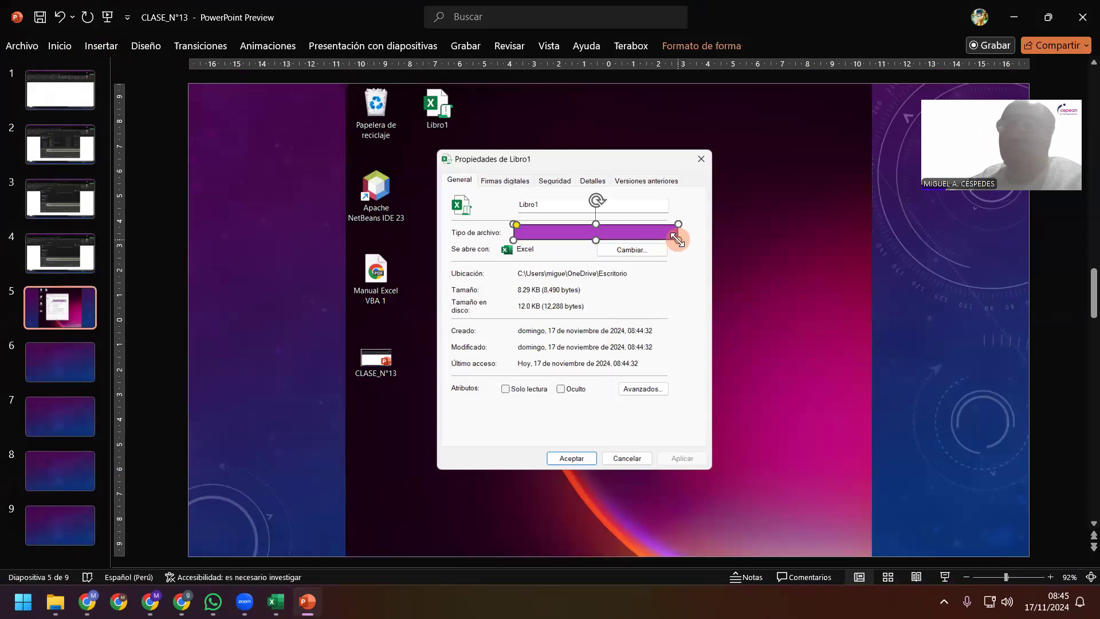
click(697, 55)
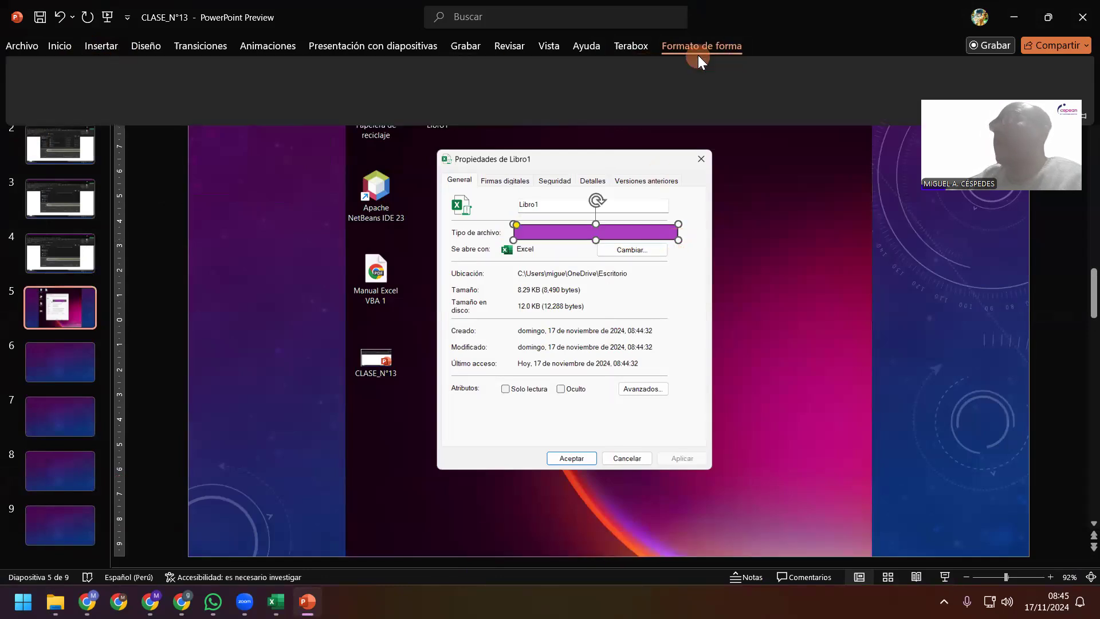
click(414, 67)
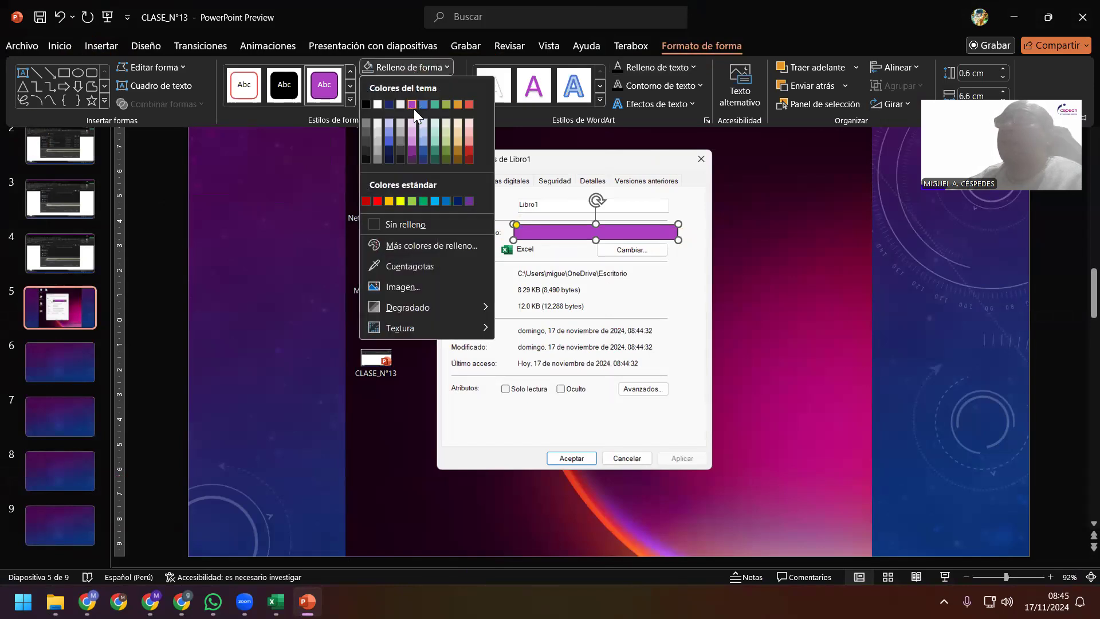
click(403, 226)
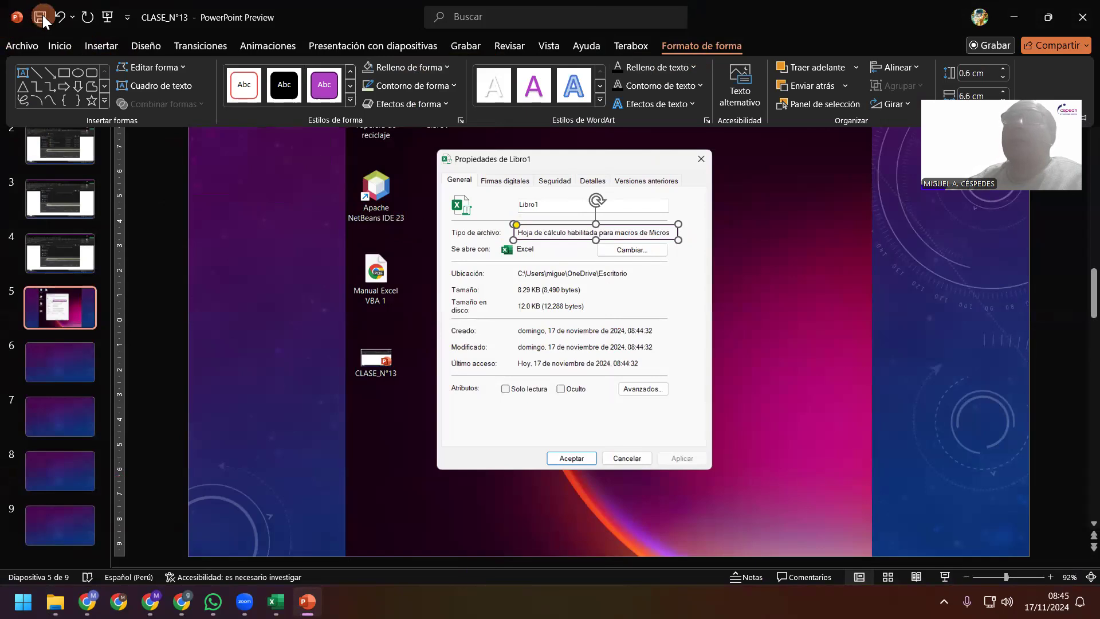
Select the empty slide 6, then show the Windows desktop and close the Libro1 properties window
click(76, 351)
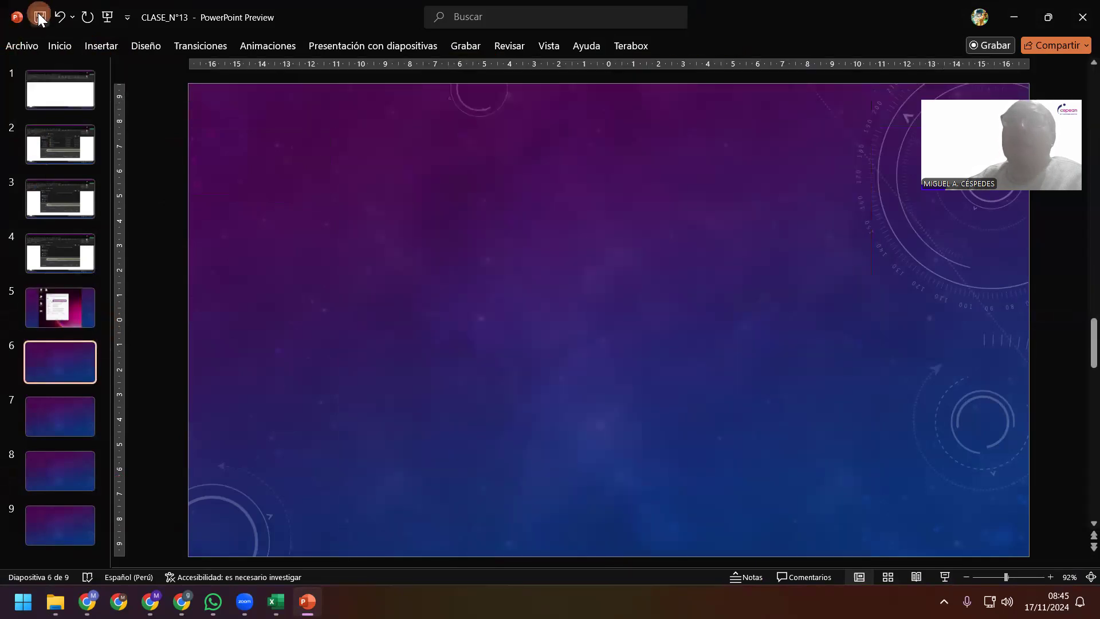
click(1011, 16)
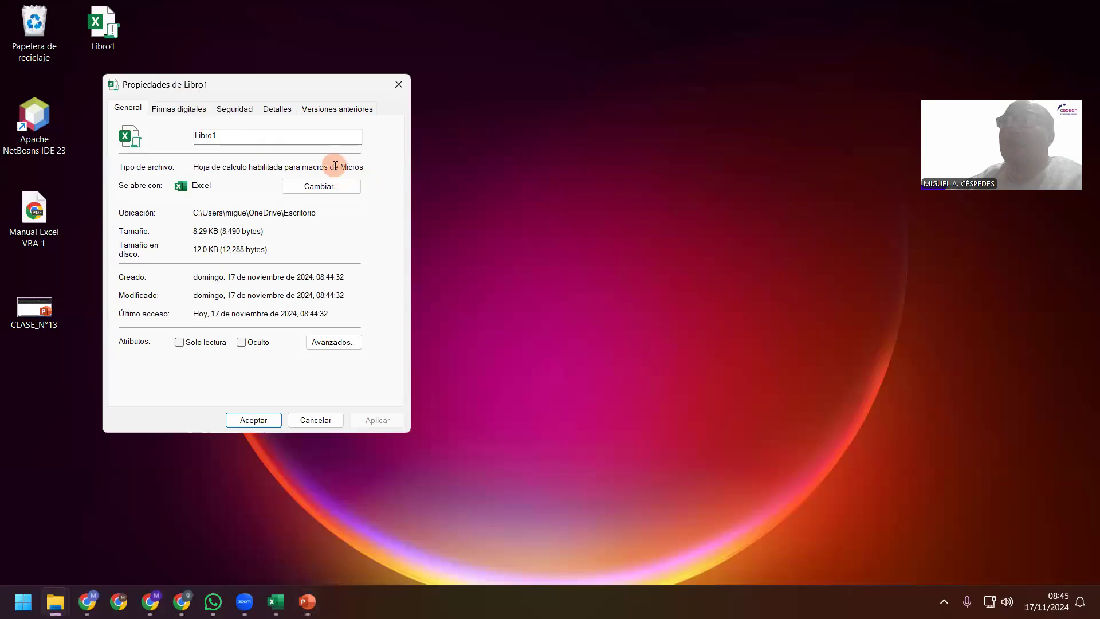
click(398, 83)
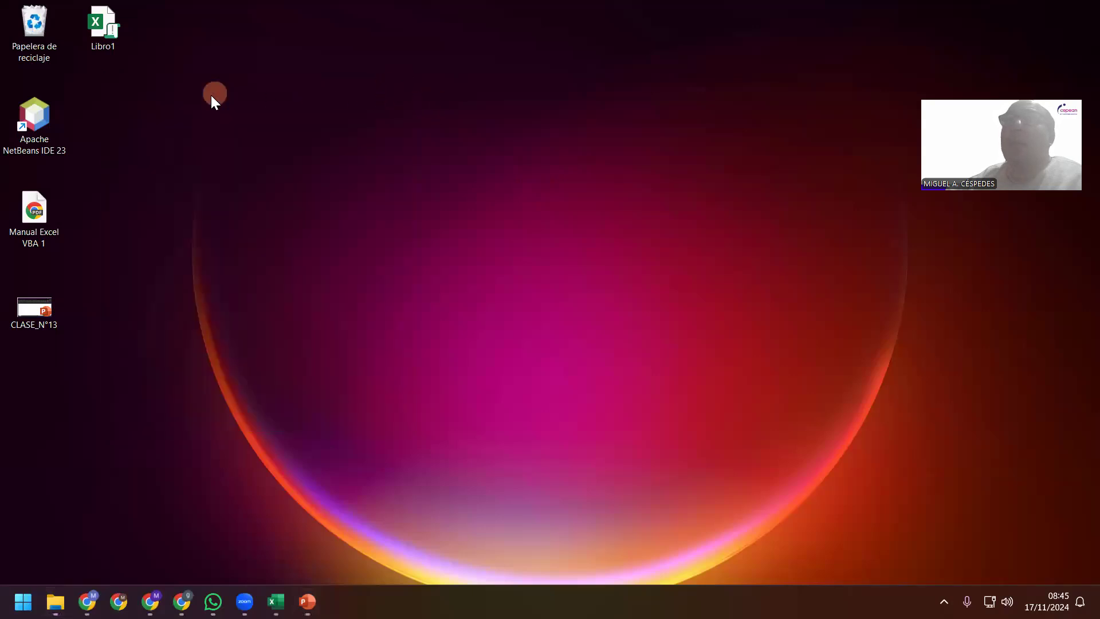
Rearrange the desktop so CLASE_N°13 sits beside the Papelera de reciclaje and Libro1 sits beside CLASE_N°13
drag(51, 306, 134, 124)
drag(108, 43, 235, 137)
drag(111, 136, 118, 53)
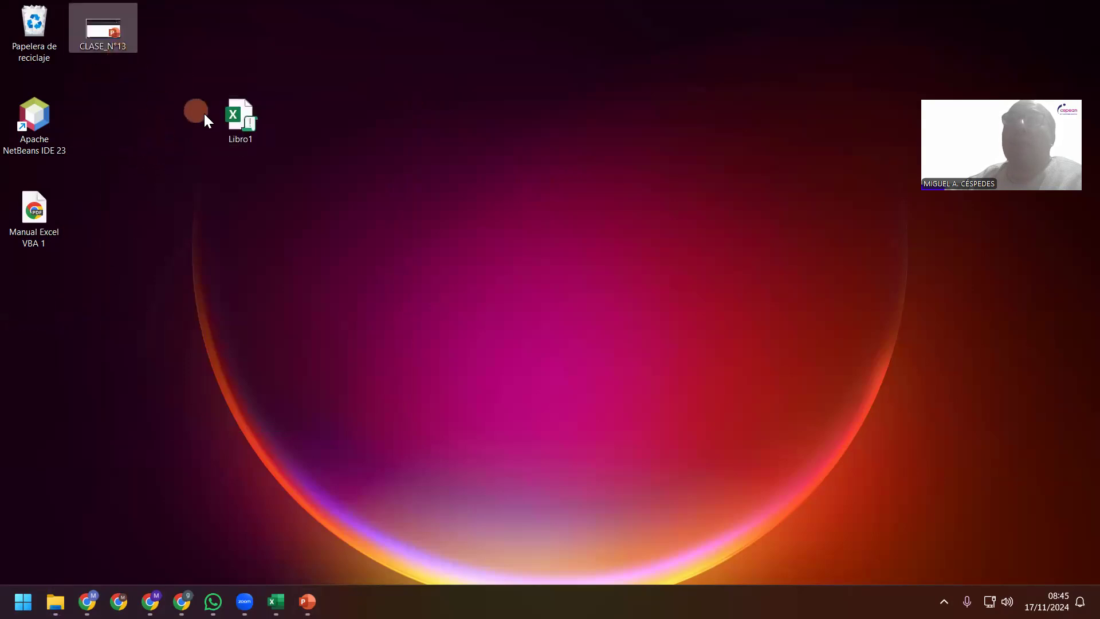
drag(241, 118, 120, 132)
drag(174, 55, 173, 35)
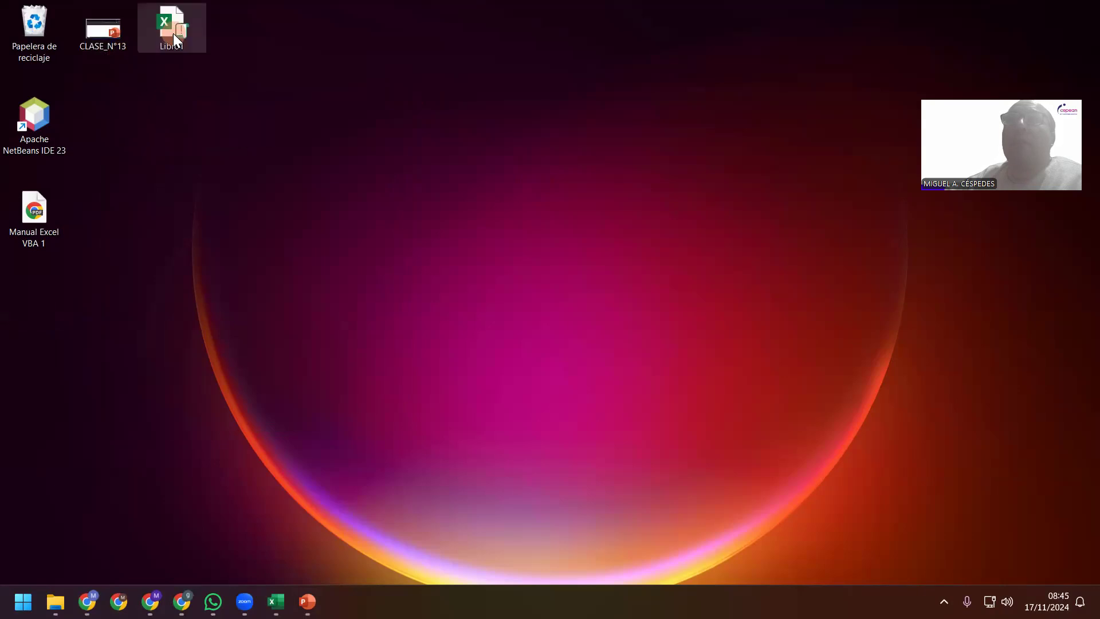
click(236, 121)
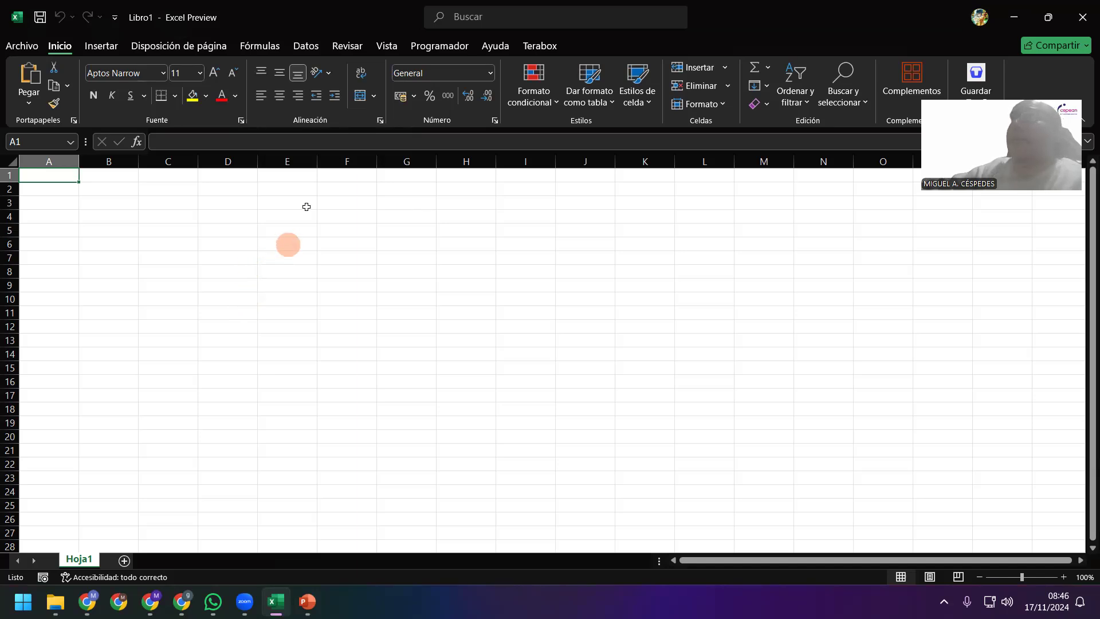
In the Libro1 workbook in Excel, examine the Macros options available among the Vista commands
click(386, 46)
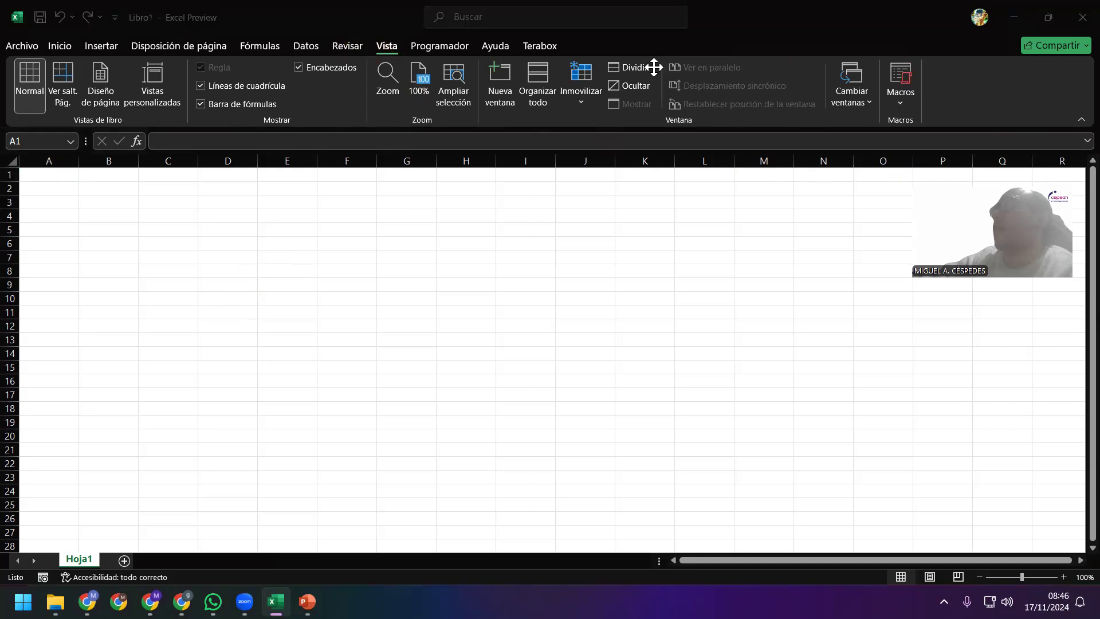
drag(654, 67, 654, 67)
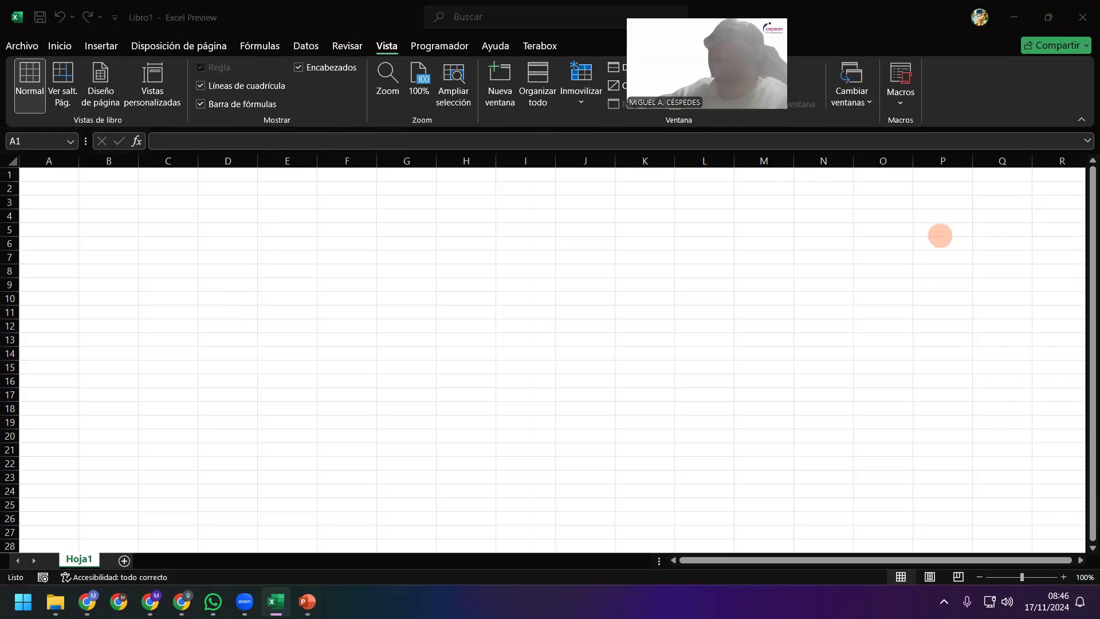
click(900, 104)
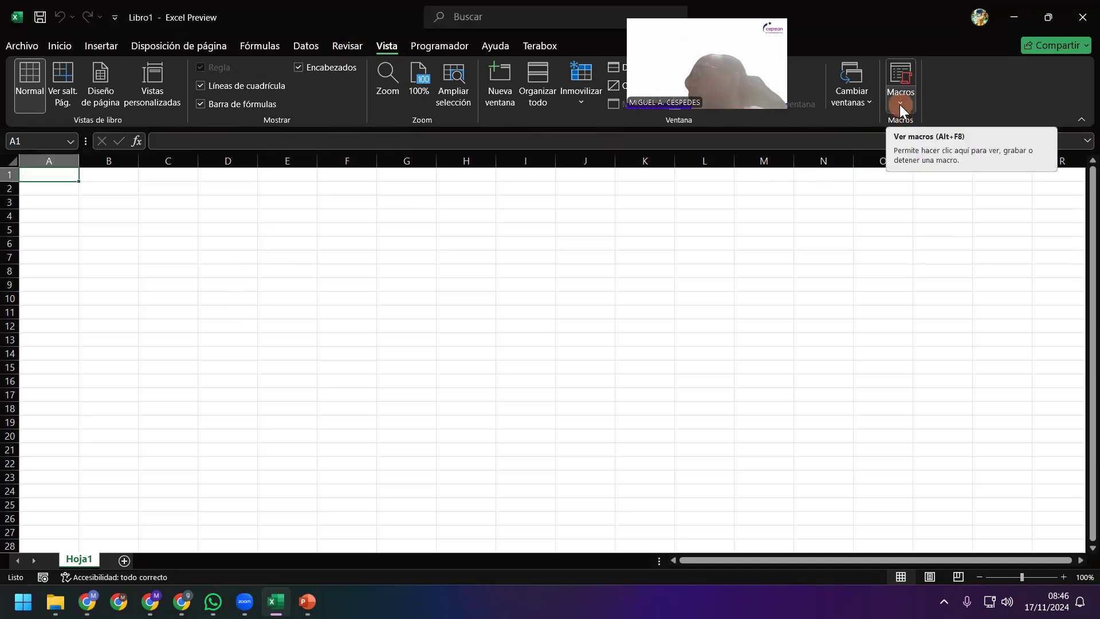
click(900, 104)
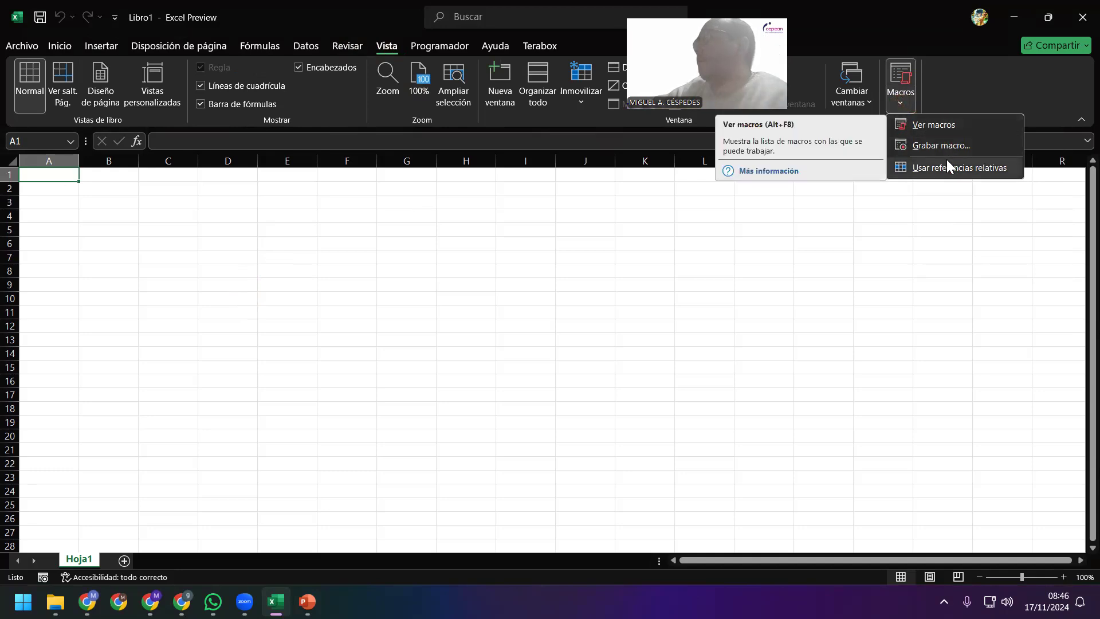
click(890, 206)
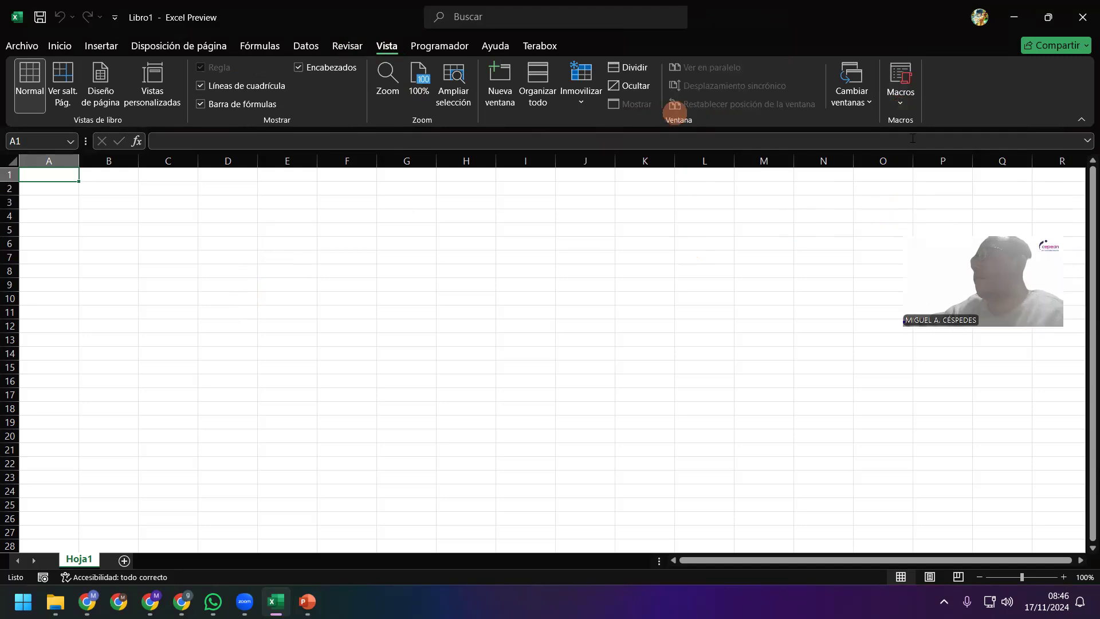
Take a screen snip of the Excel window's upper part, down to about row 11, with the Macros options displayed
click(901, 99)
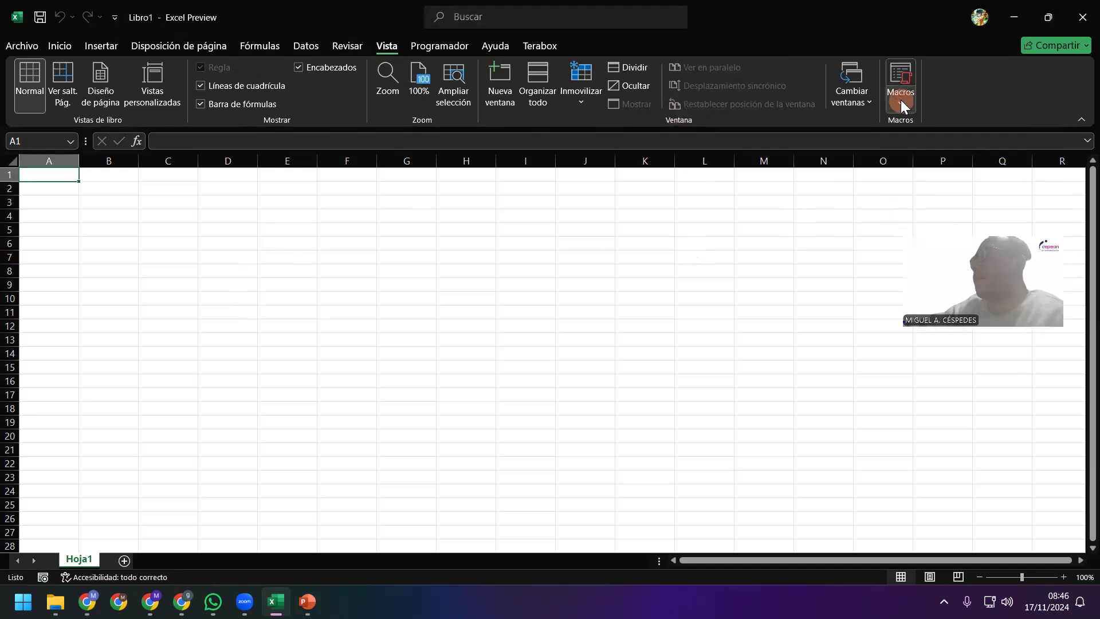
click(900, 100)
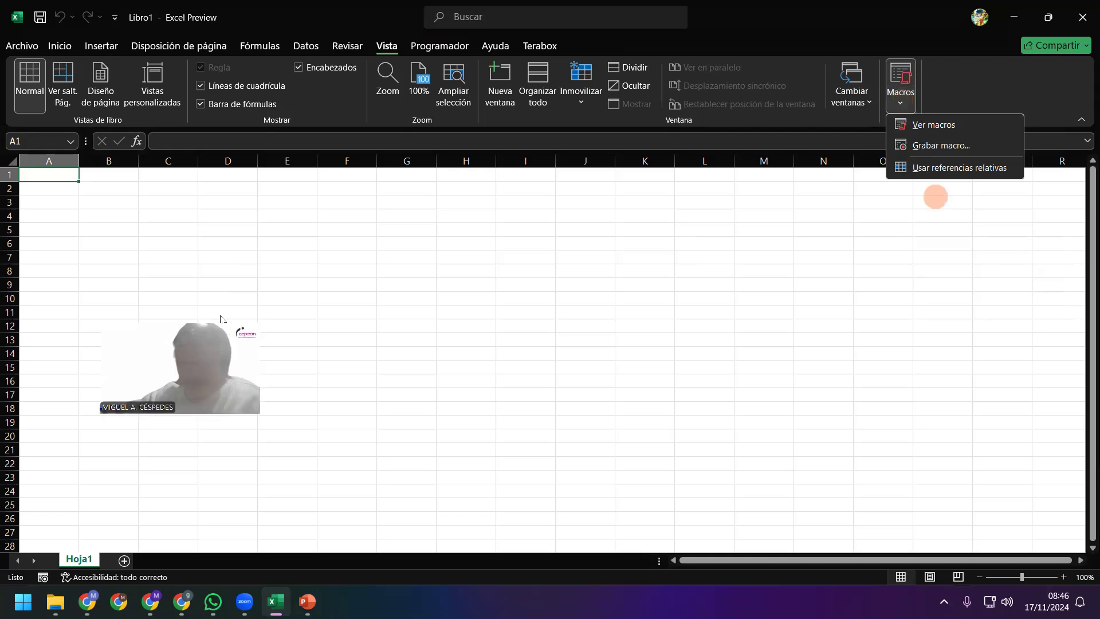
click(901, 104)
click(899, 102)
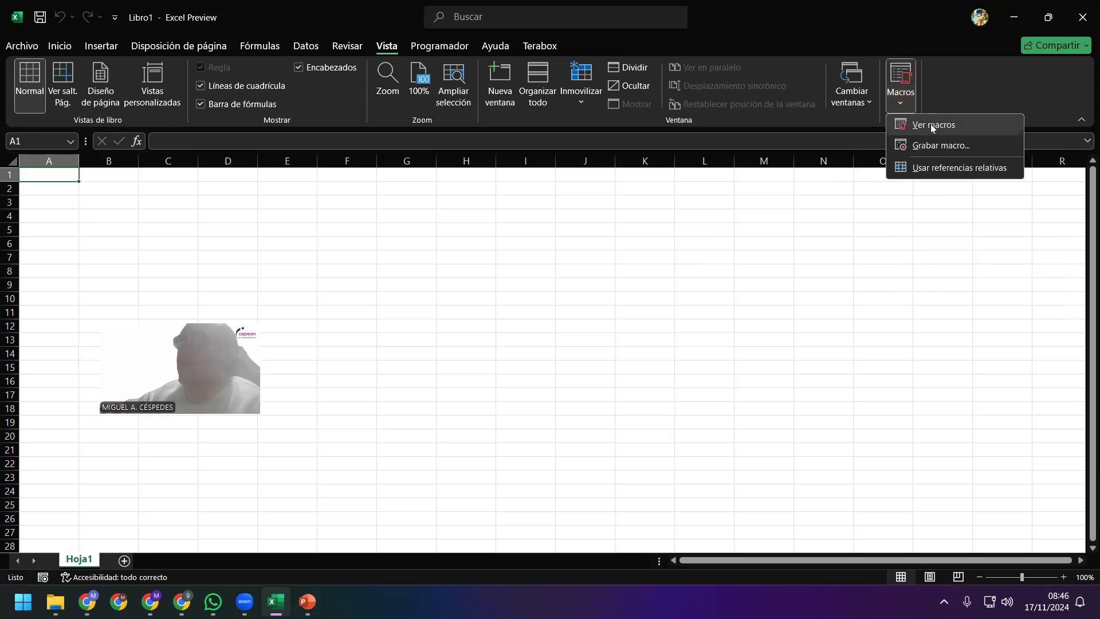
key(super+shift+s)
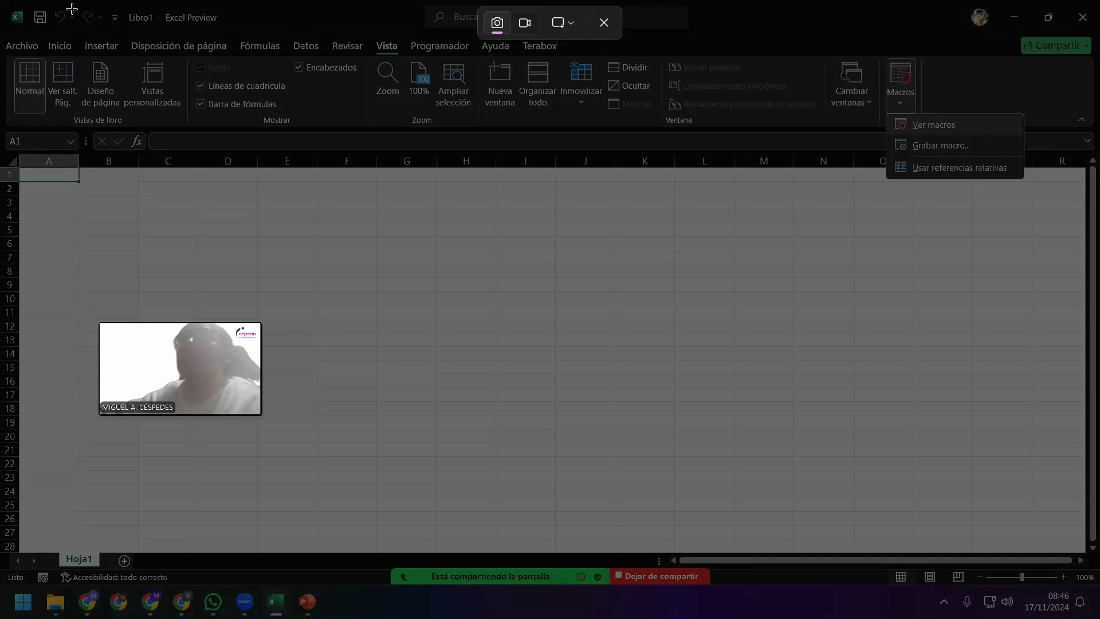
drag(1, 1, 1072, 313)
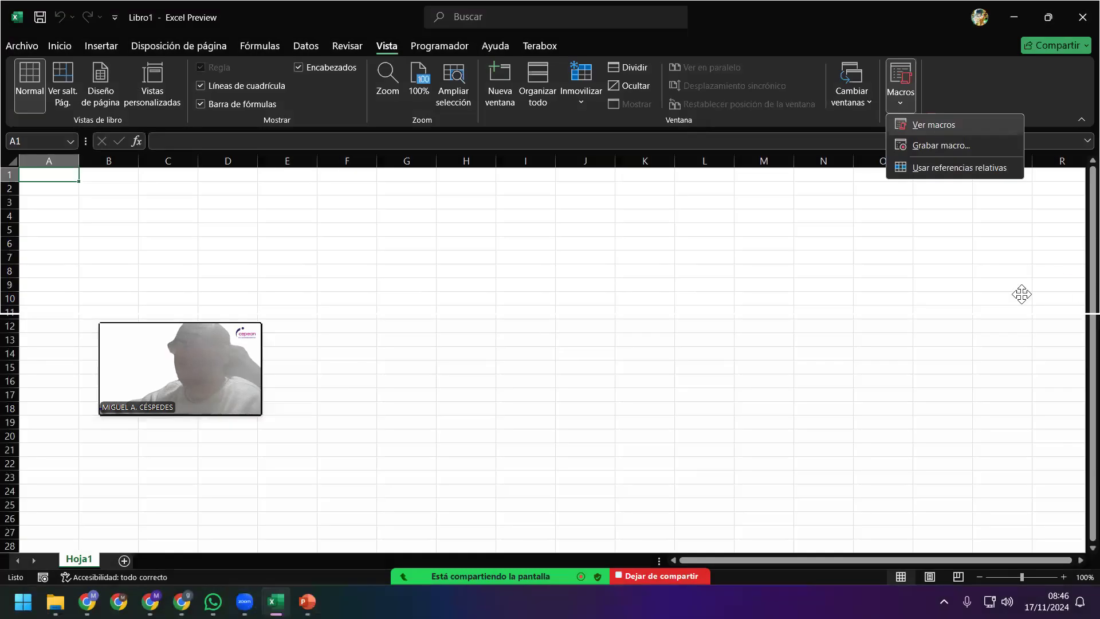
Switch to PowerPoint and paste the snip of Excel's Macros options onto slide 6
key(alt+Tab)
right_click(363, 199)
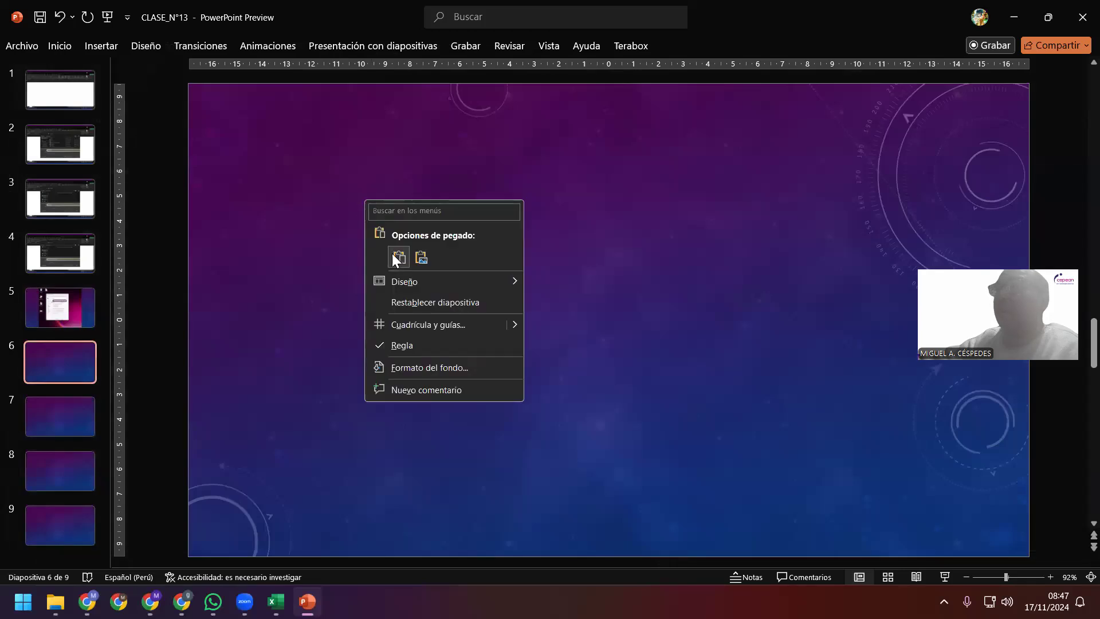
click(392, 254)
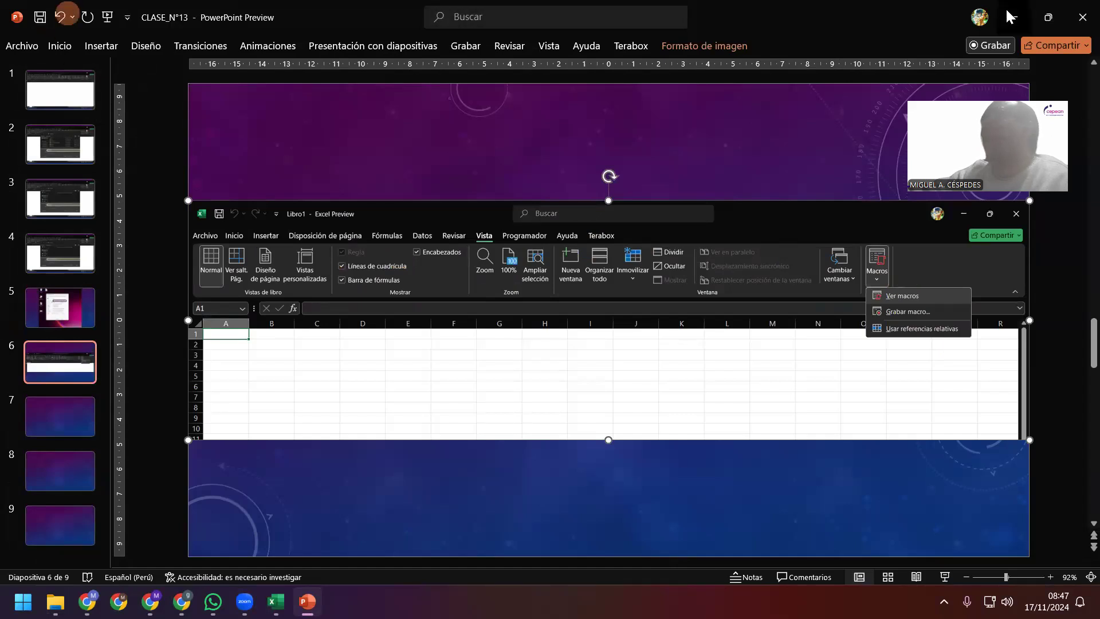
Switch to Excel and take a screen snip of the window with the ribbon's context options, including Personalizar la cinta de opciones, displayed
key(alt+Tab)
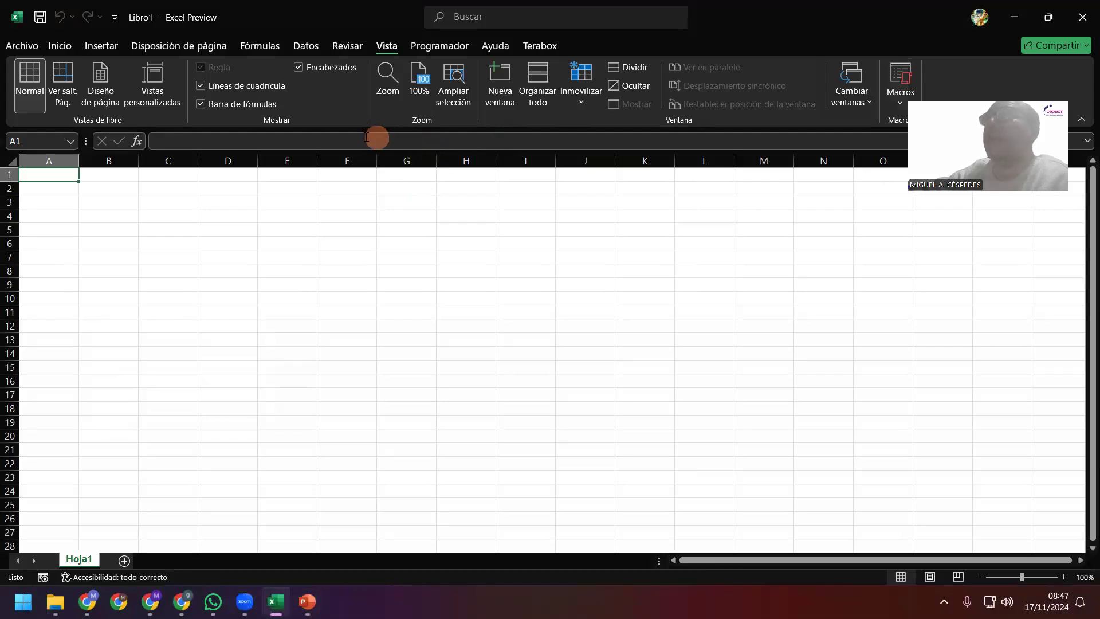
right_click(341, 120)
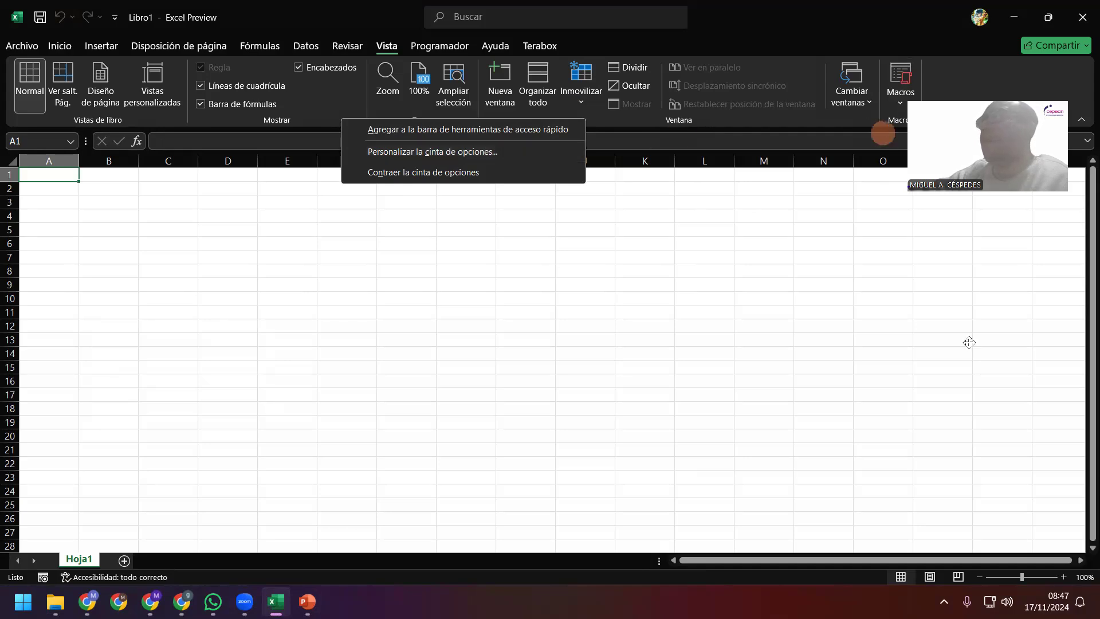
click(395, 130)
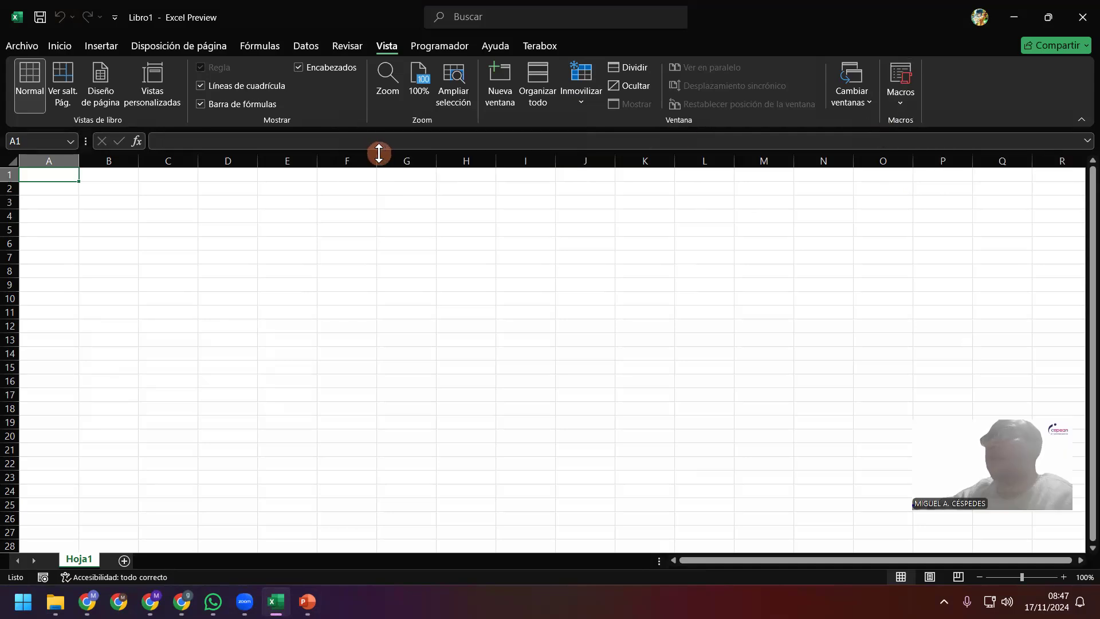
right_click(323, 111)
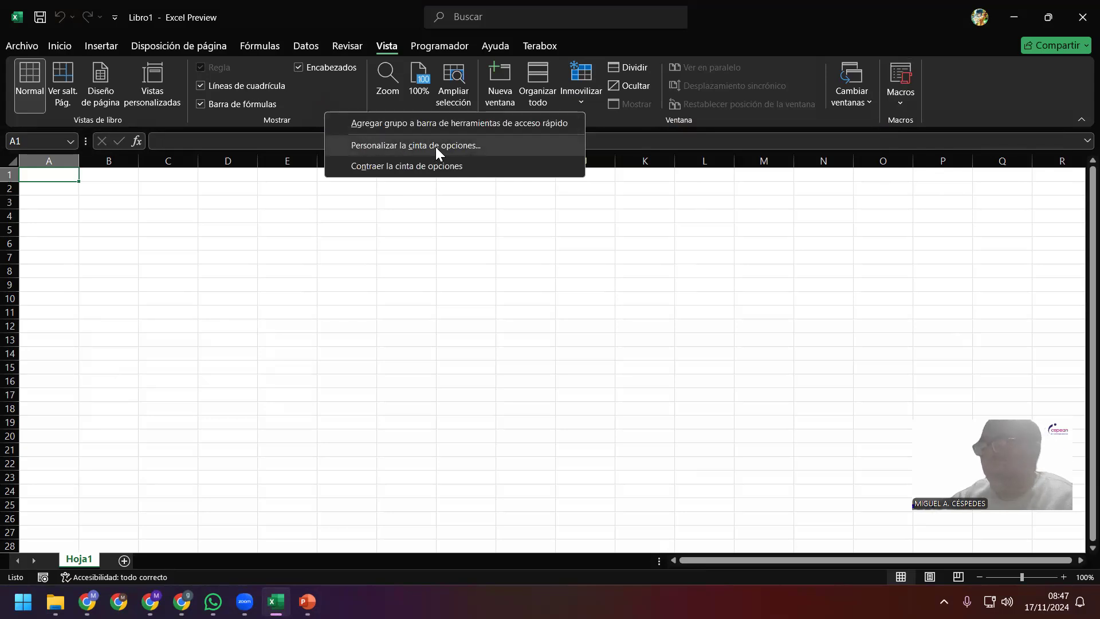
key(super+shift+s)
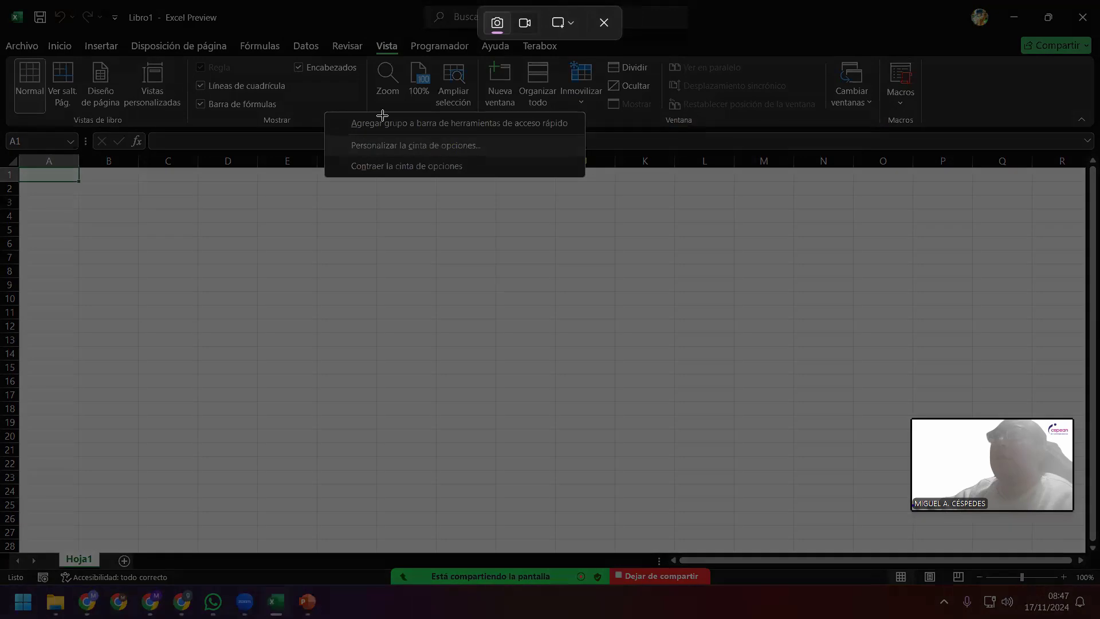
drag(765, 143, 1082, 380)
click(184, 462)
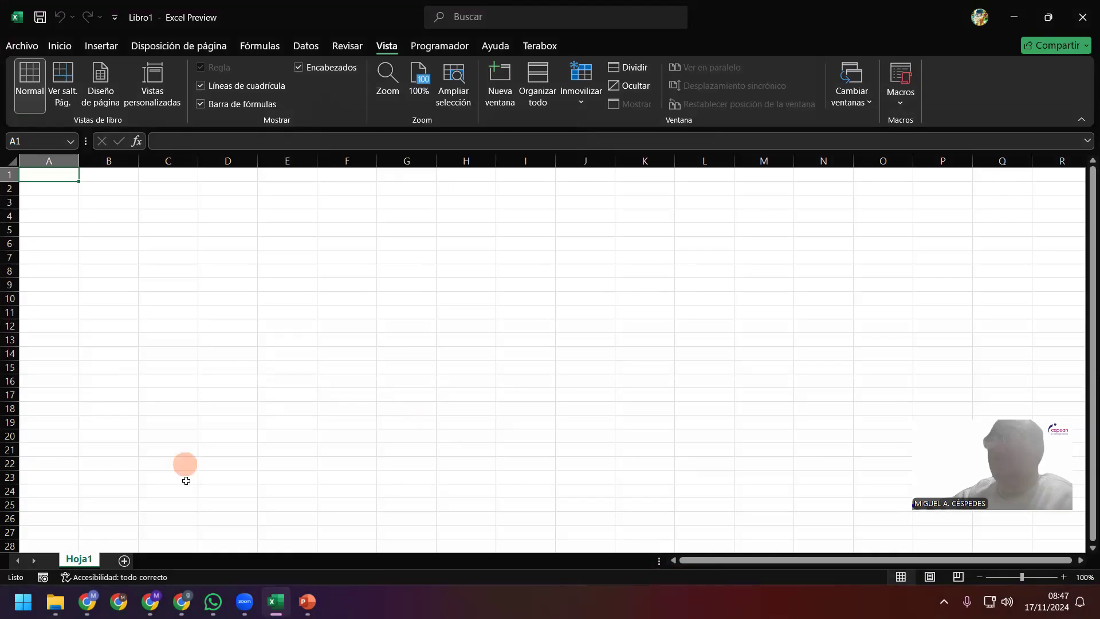
Switch to PowerPoint, paste the snip of the ribbon's context options onto slide 7, and save the presentation
click(307, 601)
click(236, 378)
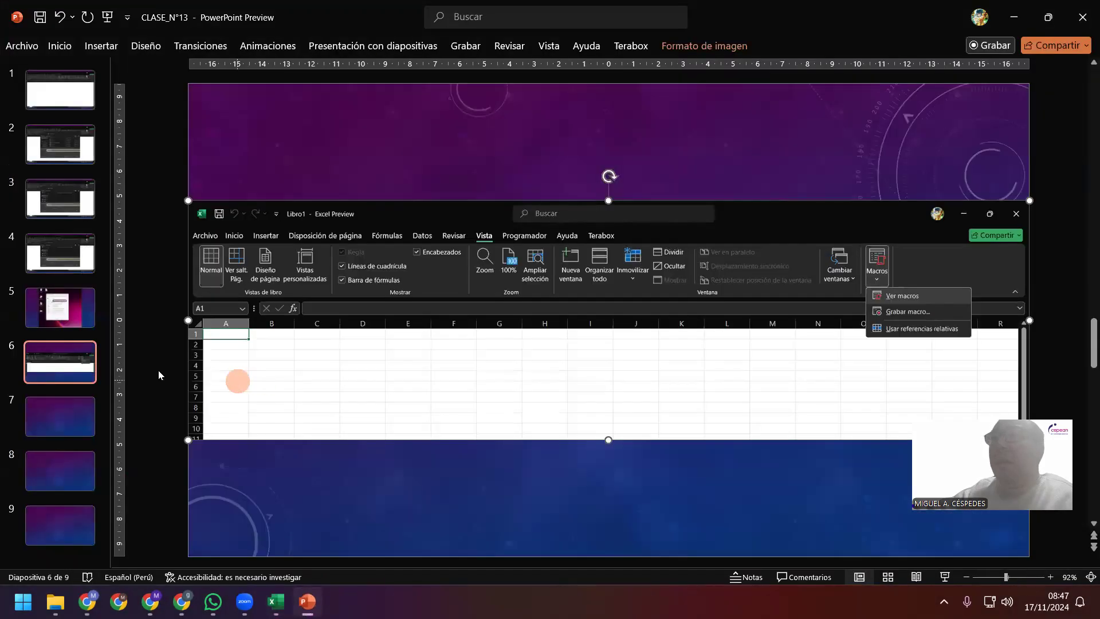
click(65, 421)
right_click(315, 226)
click(346, 285)
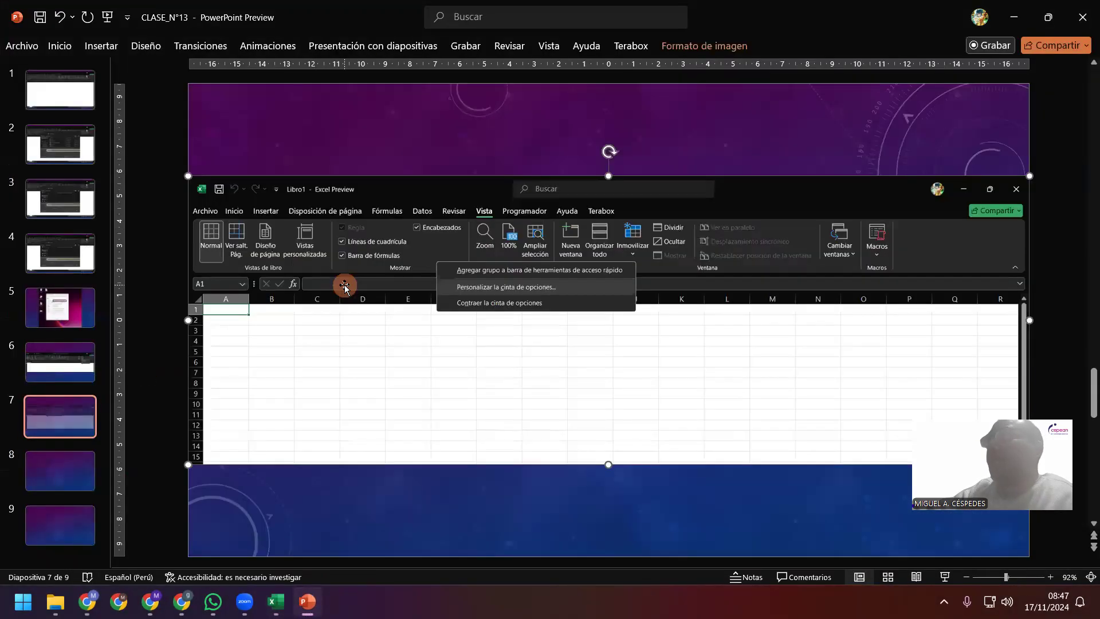
click(42, 14)
Add five empty slides after slide 8, then select slide 8 again
click(70, 465)
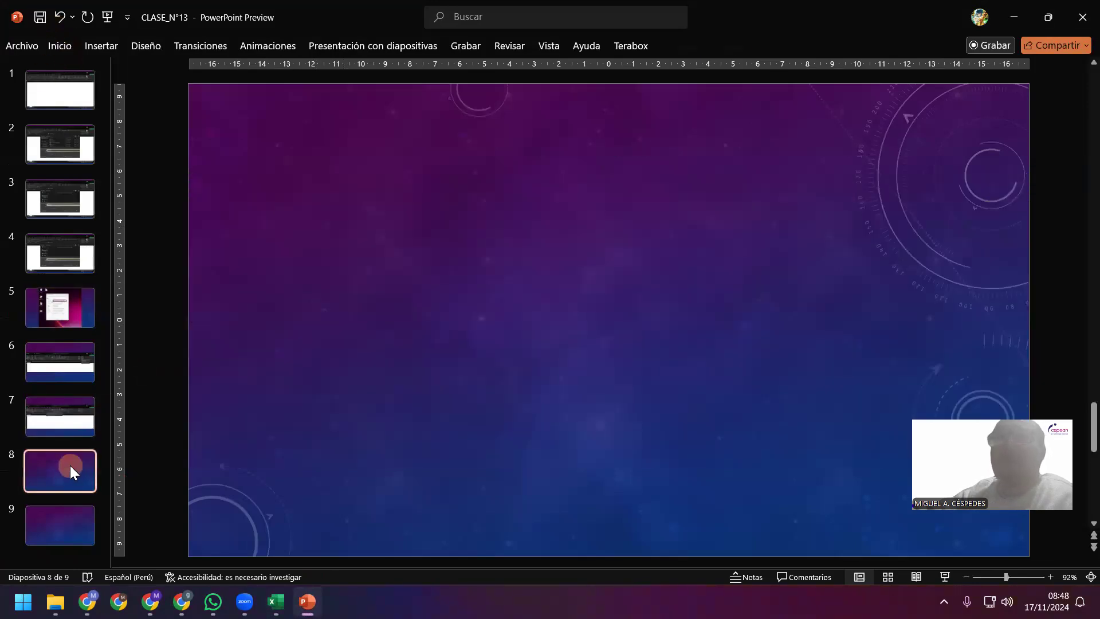
key(Return)
key(Return)
key(Return)
key(Return)
key(Return)
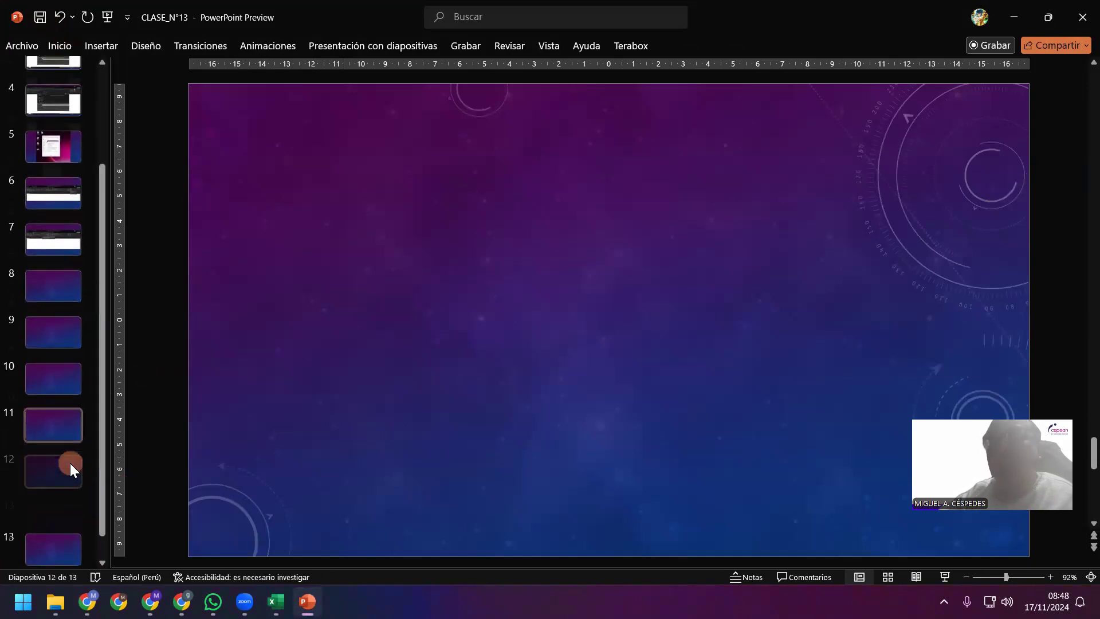
click(46, 280)
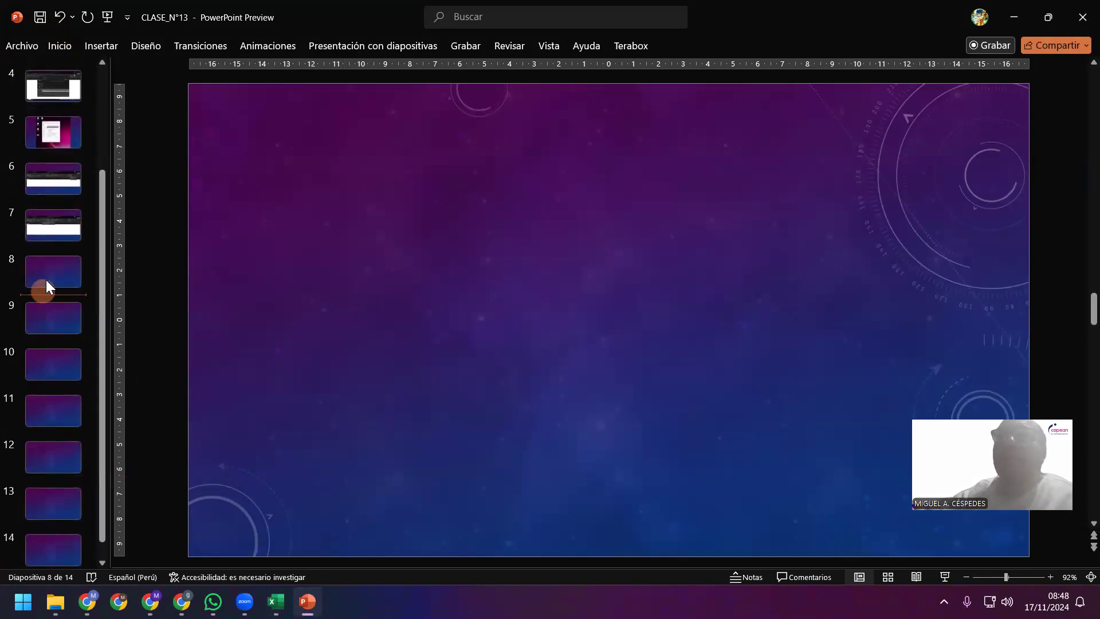
Save the presentation, switch to Excel and turn off the Programador tab in the ribbon customization options
click(40, 17)
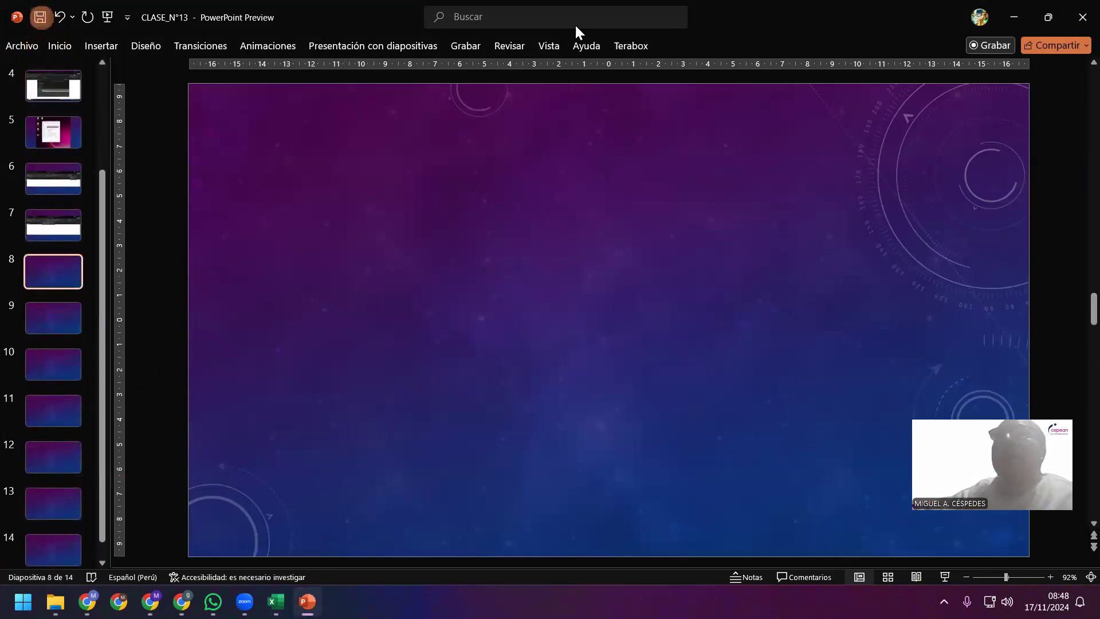
click(1014, 22)
right_click(342, 112)
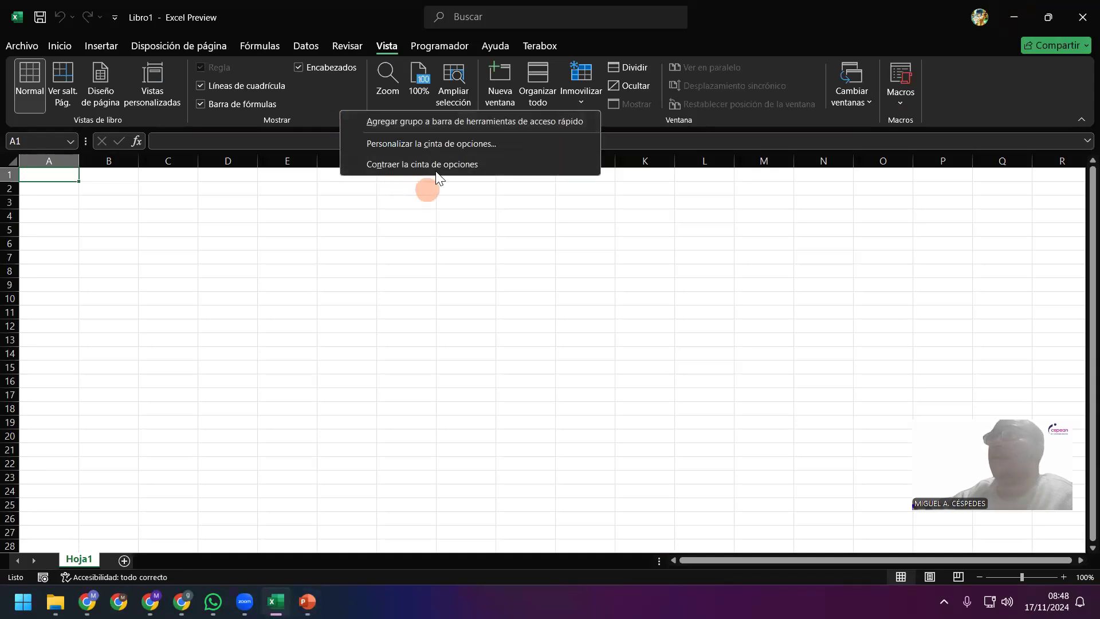
click(443, 145)
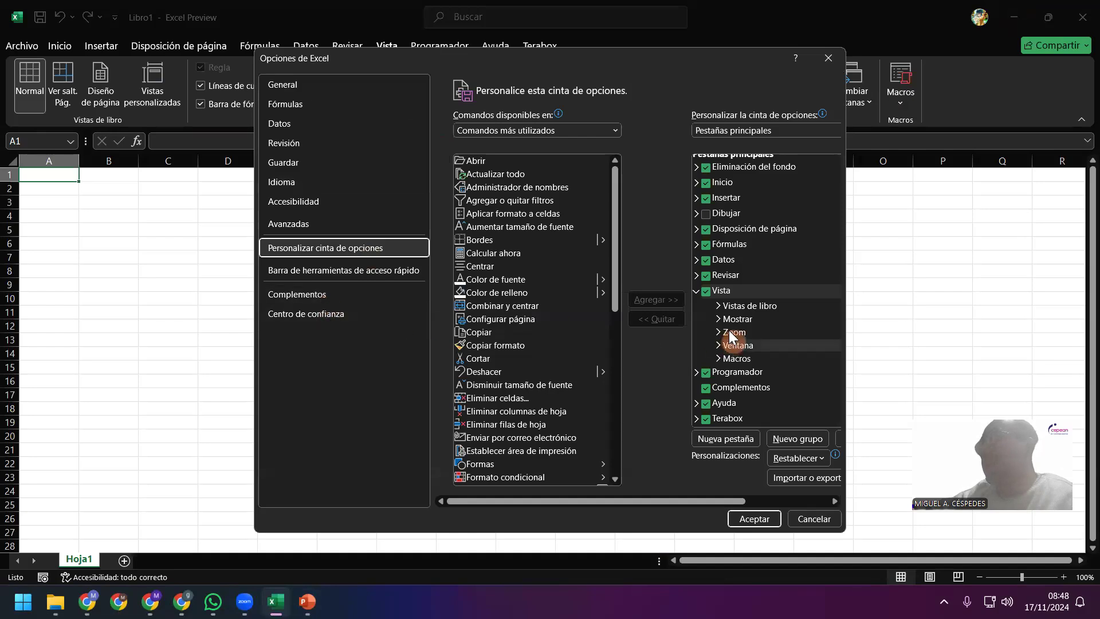
click(697, 290)
click(699, 313)
click(811, 355)
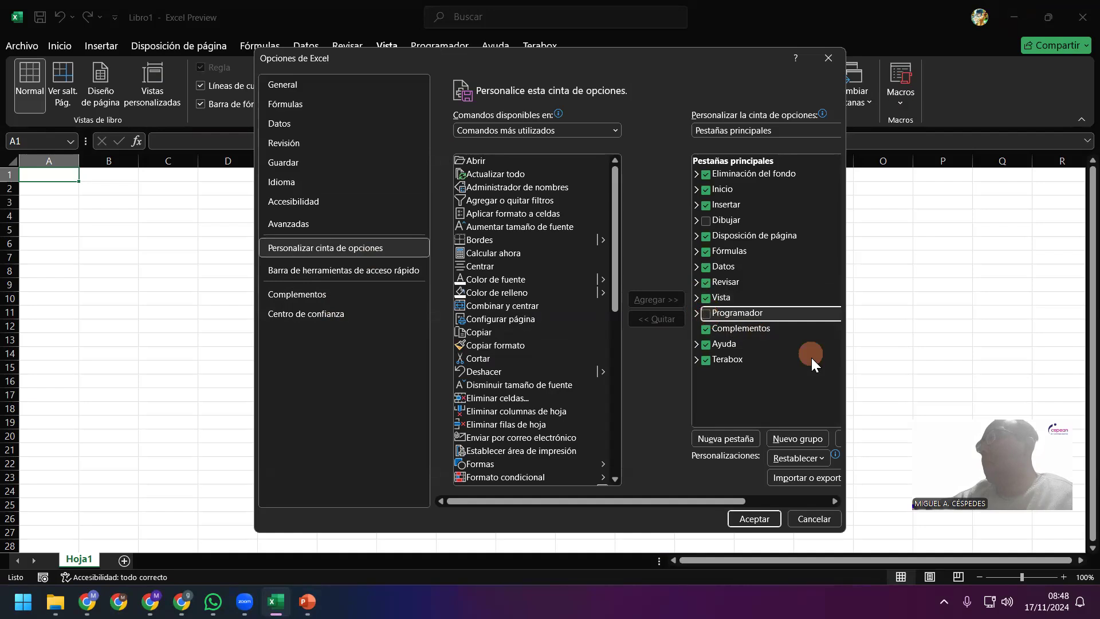
click(765, 515)
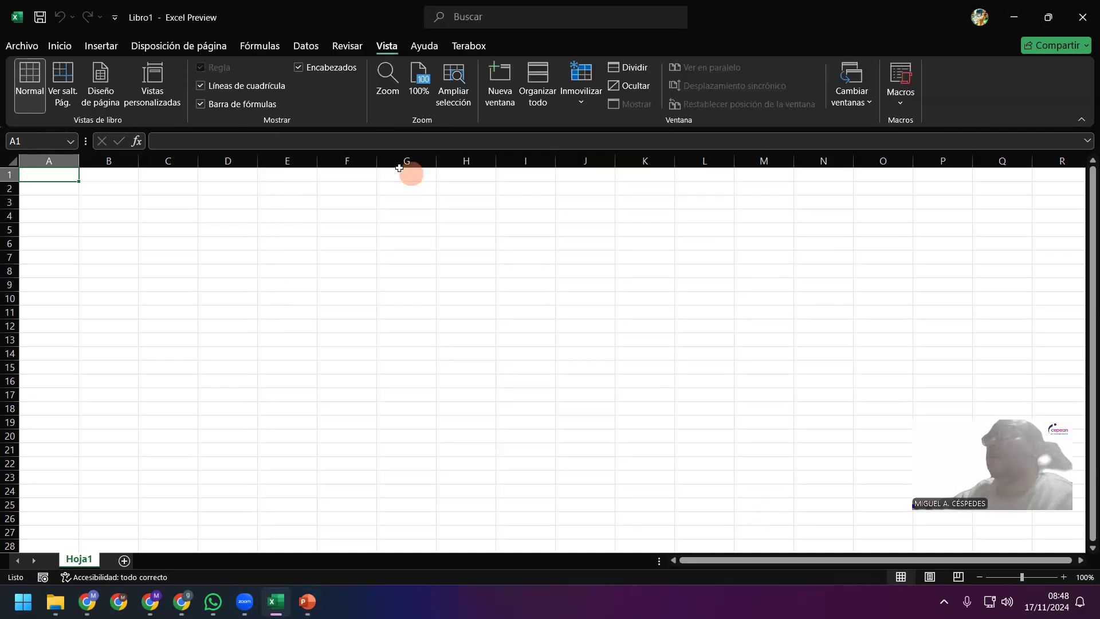
Reopen Excel's ribbon customization options and collapse the Vista entry in the main tabs list
right_click(332, 115)
click(424, 149)
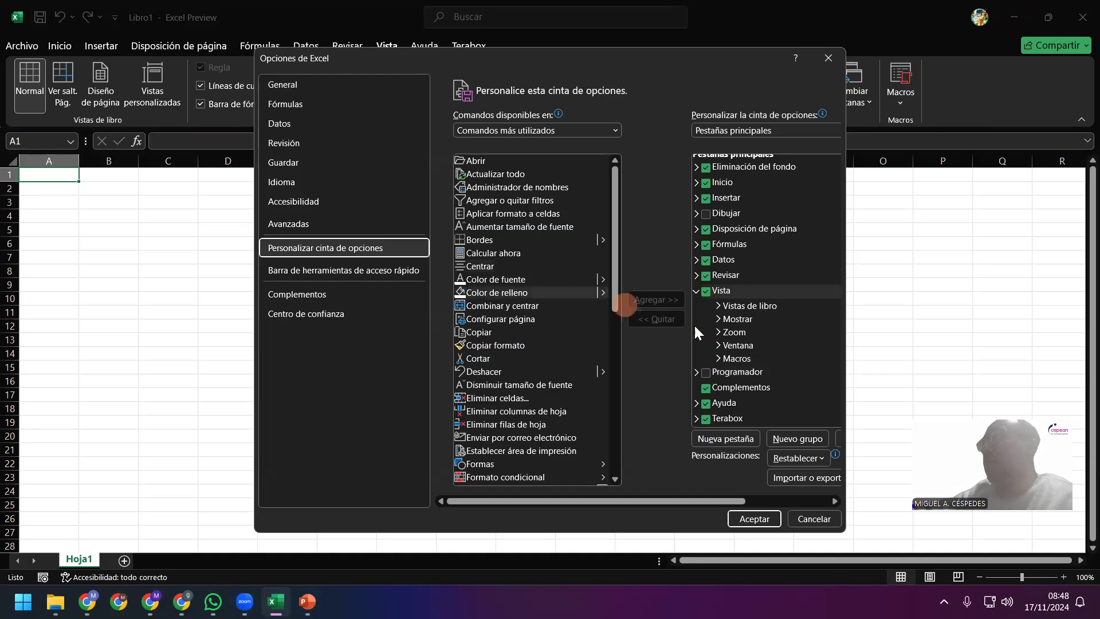
click(695, 291)
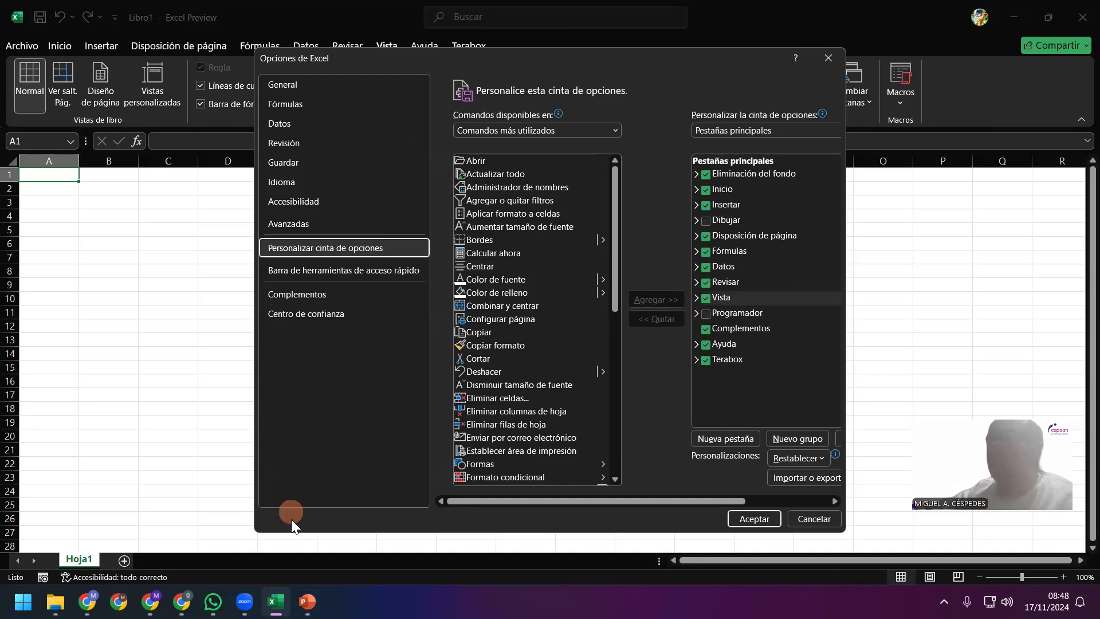
Switch to PowerPoint and insert window captures of the Excel workbook and its Opciones de Excel dialog on slide 8
mouse_move(308, 601)
click(303, 545)
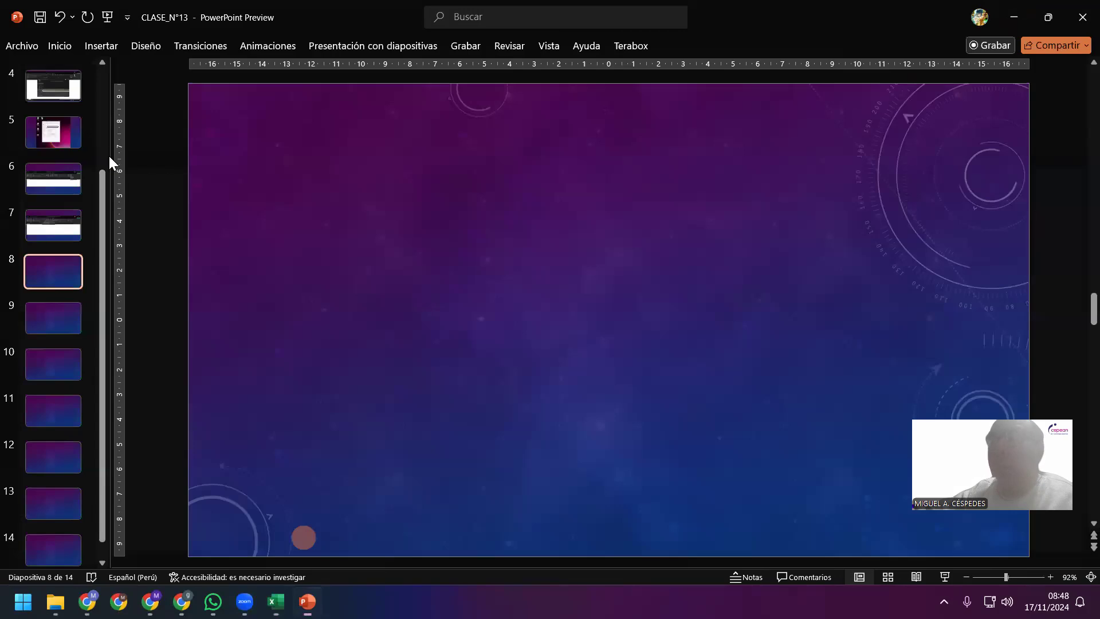
click(102, 46)
click(170, 96)
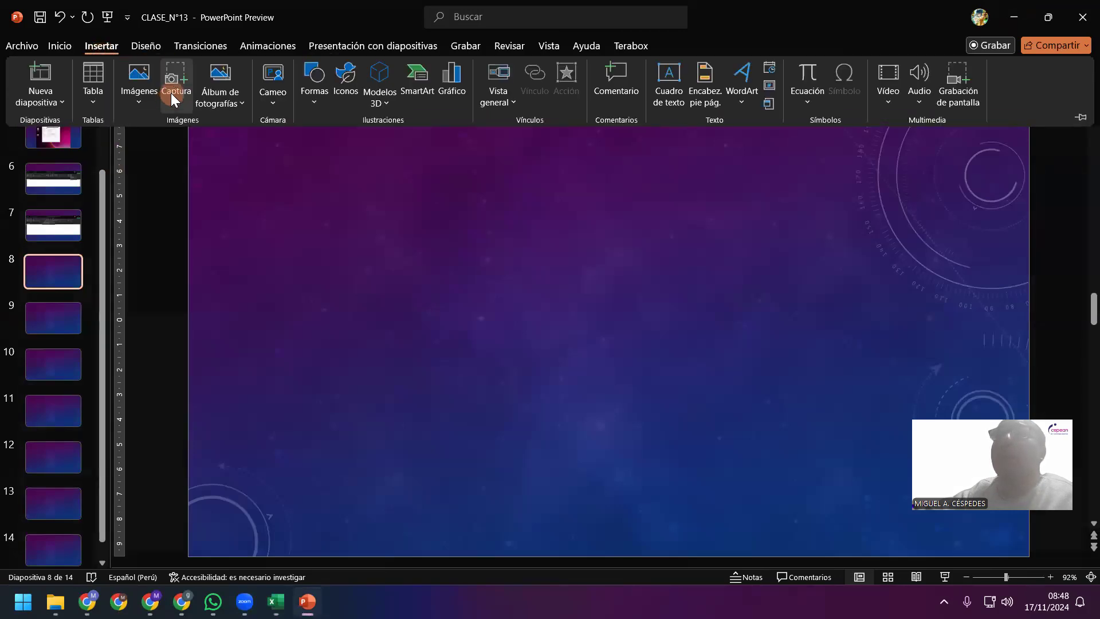
click(344, 176)
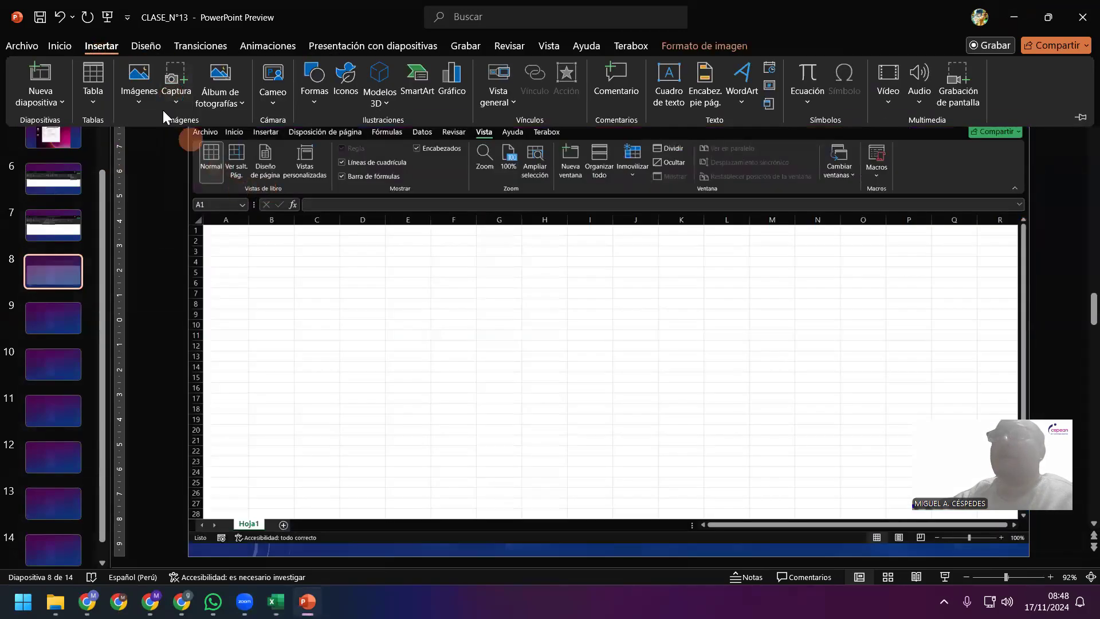
click(177, 95)
click(271, 188)
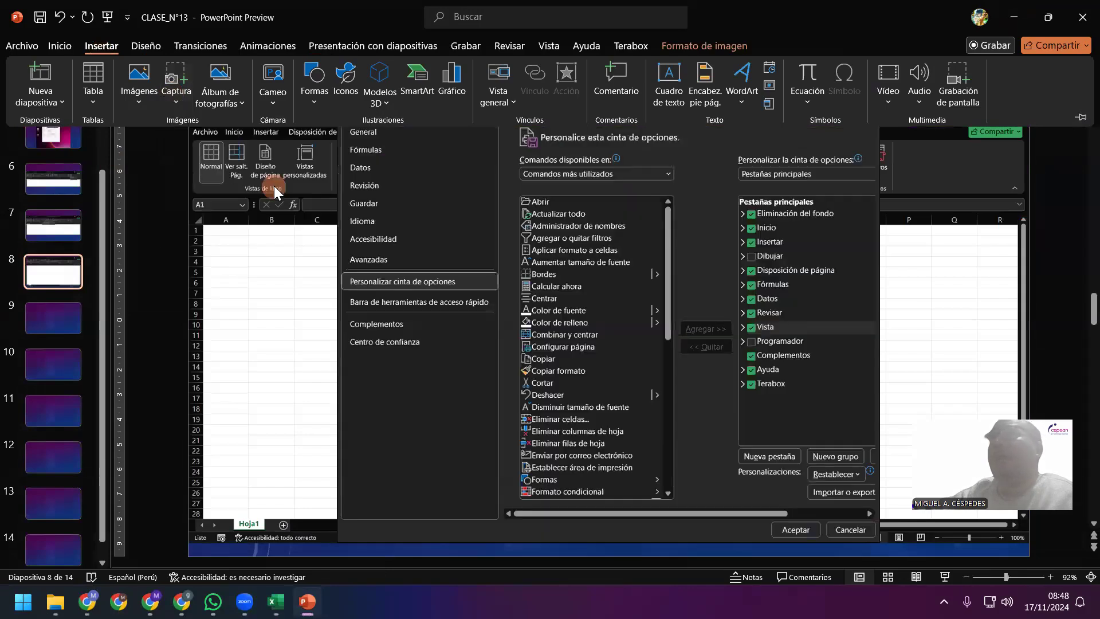
Draw a rounded rectangle about 5.82 cm wide and 0.58 cm high over the Programador entry in slide 8's capture
click(67, 323)
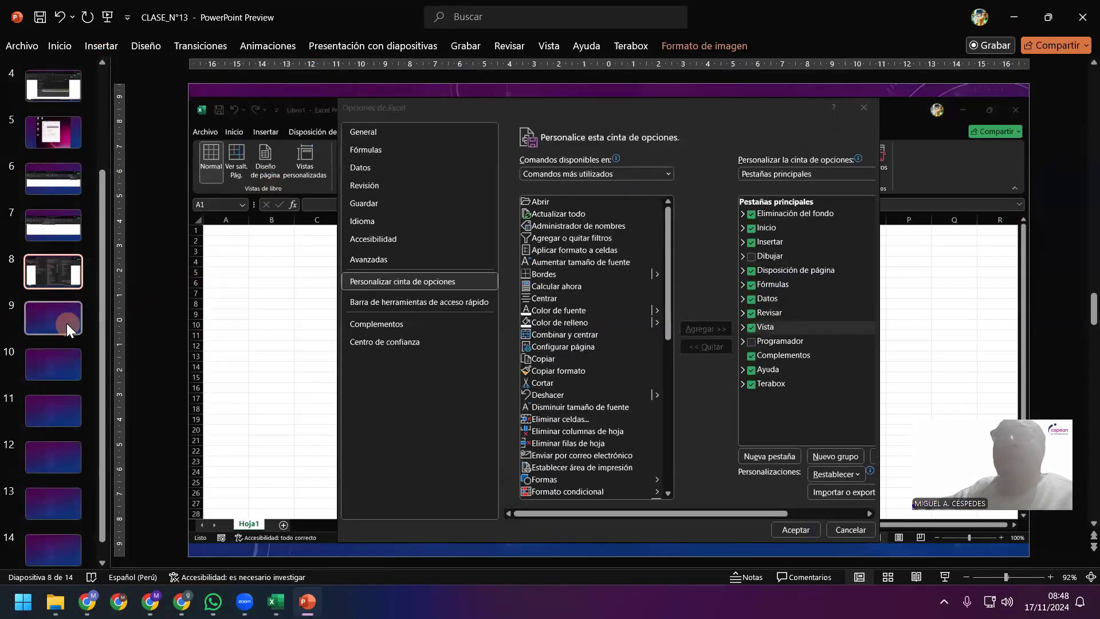
click(103, 45)
click(336, 105)
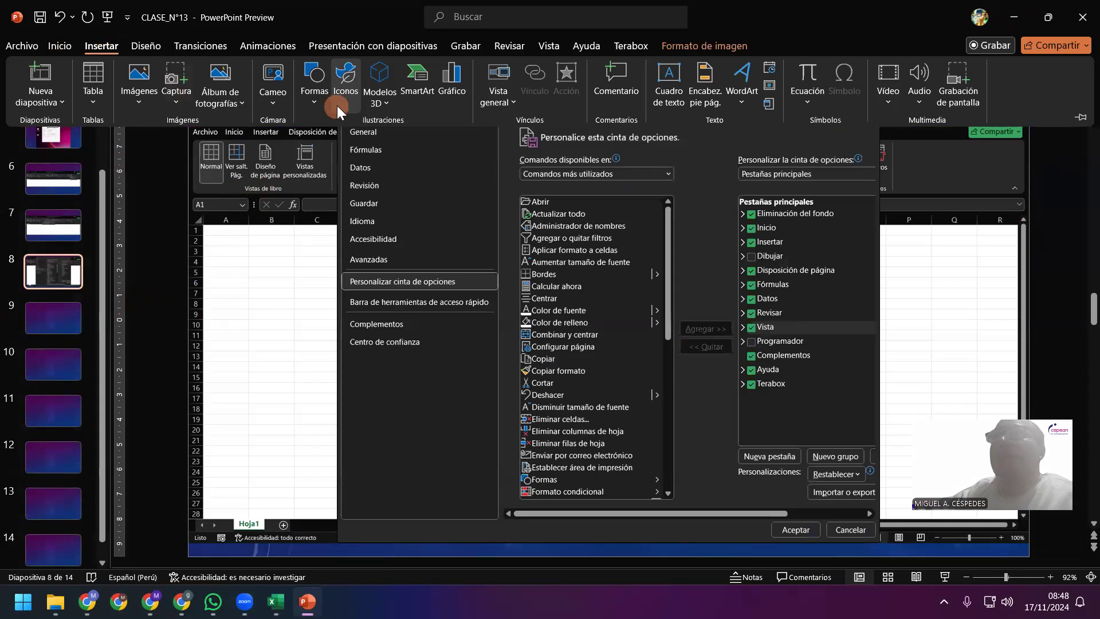
click(320, 98)
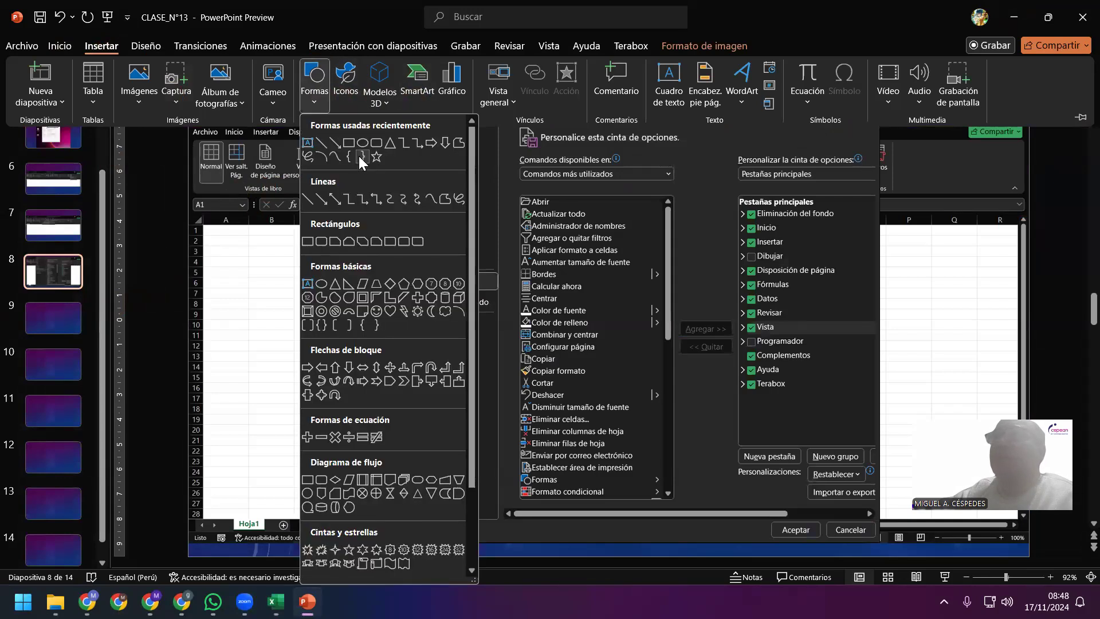
click(362, 156)
drag(737, 342, 879, 349)
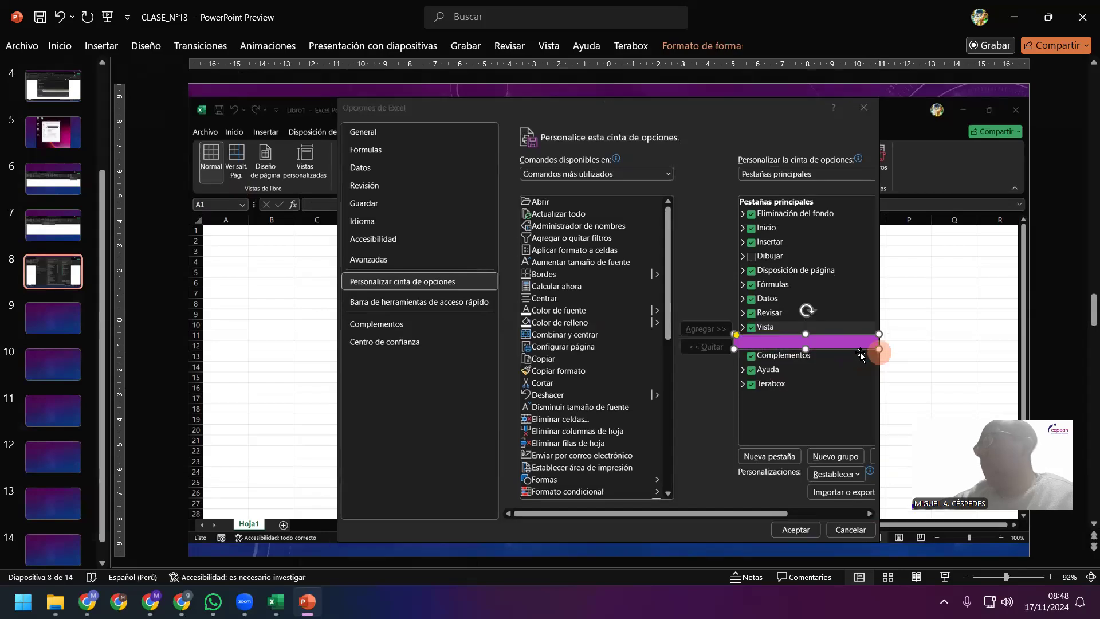
Give the rectangle over the Programador entry no fill and a red outline
click(732, 48)
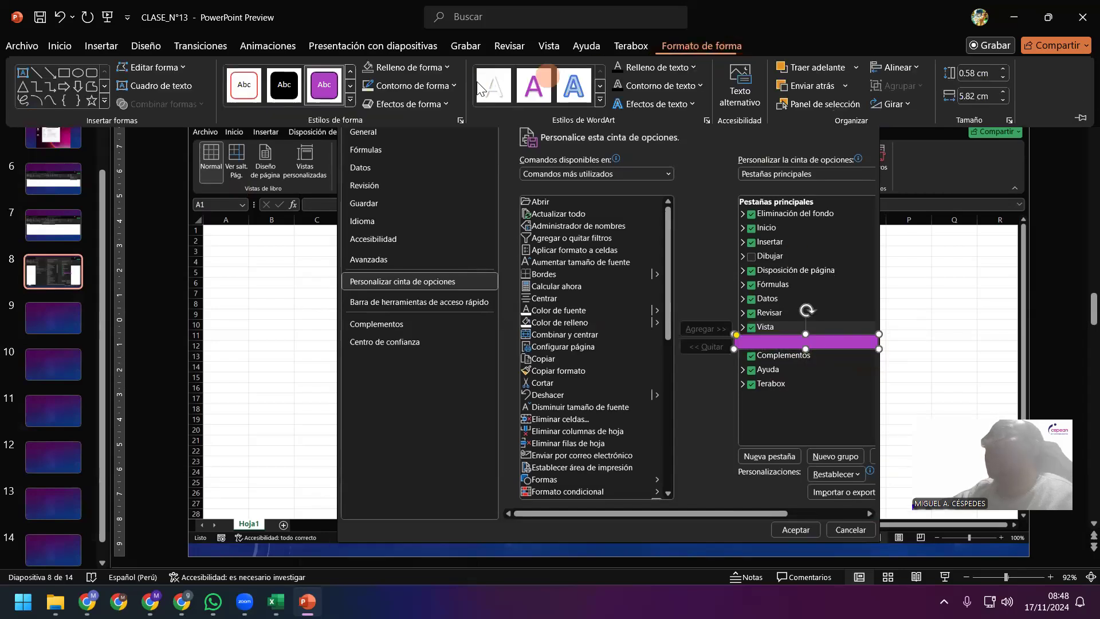
click(435, 70)
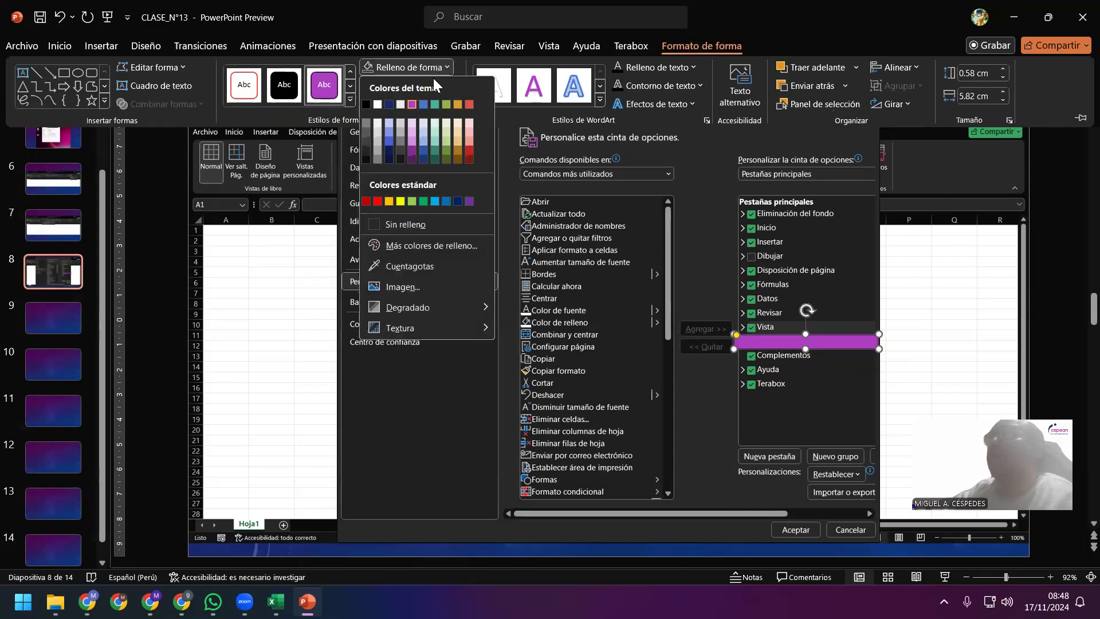
click(415, 222)
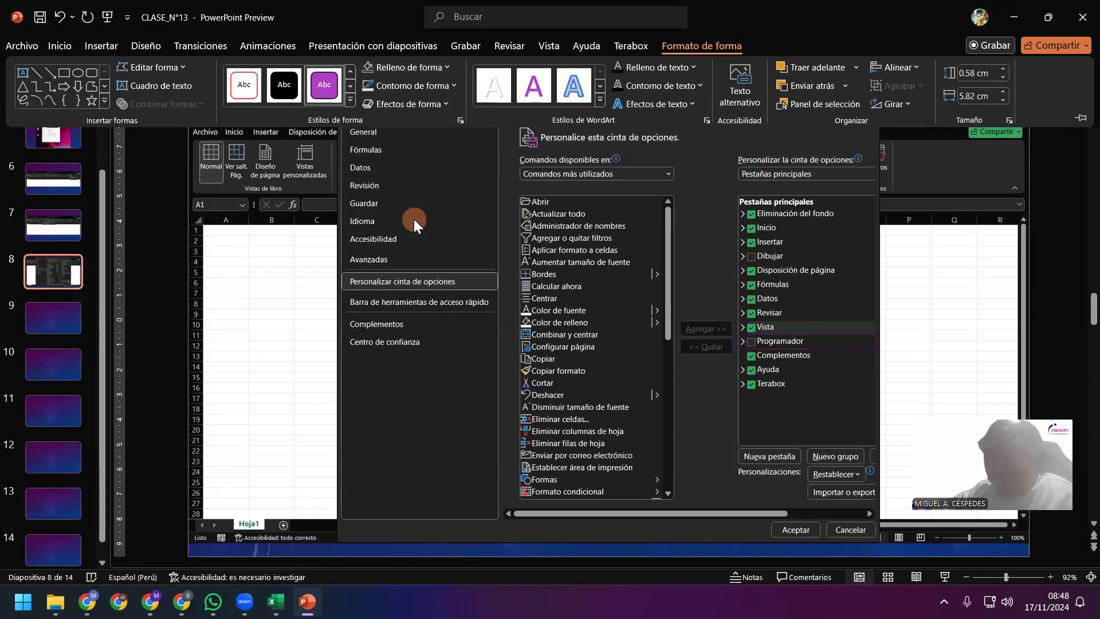
click(425, 85)
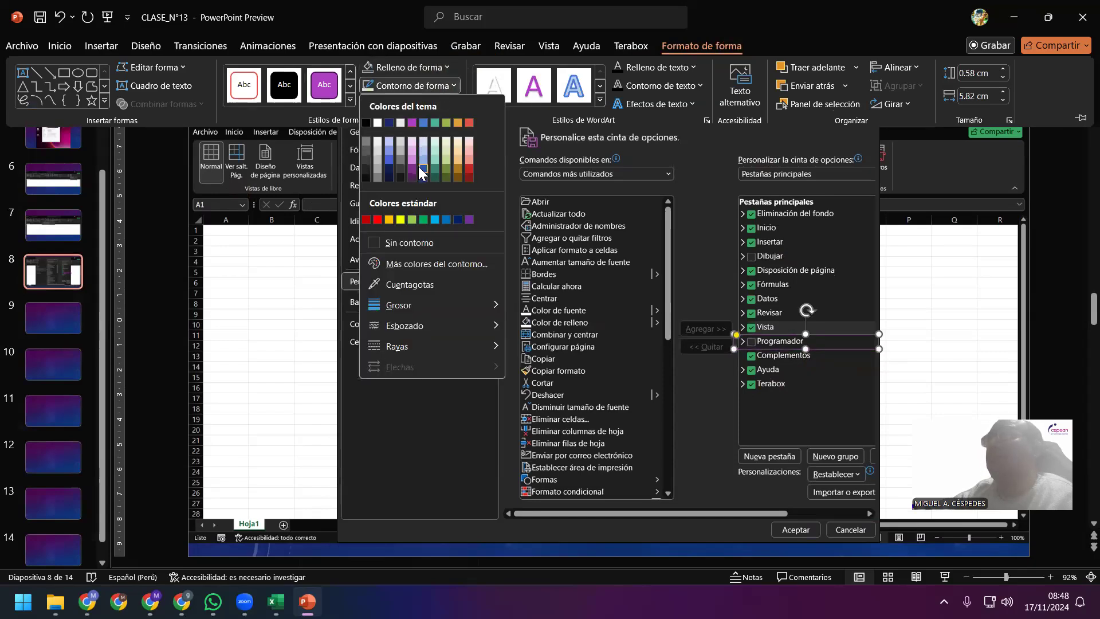
click(378, 218)
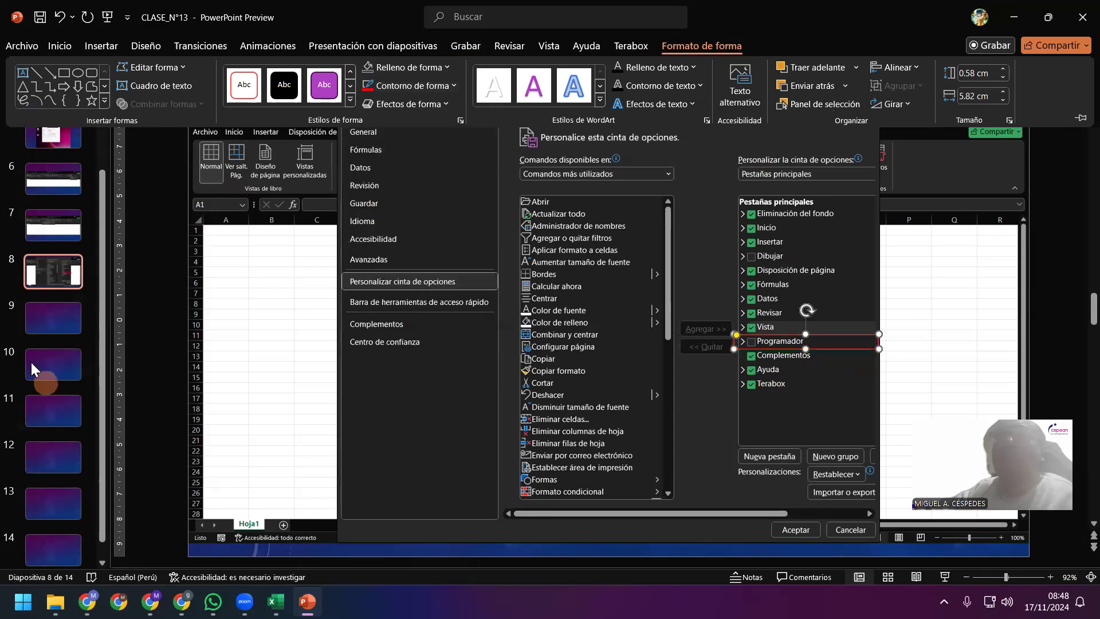
Select slide 9, save the presentation, then switch to Excel and enable Programador in the main tabs list
click(38, 329)
click(37, 18)
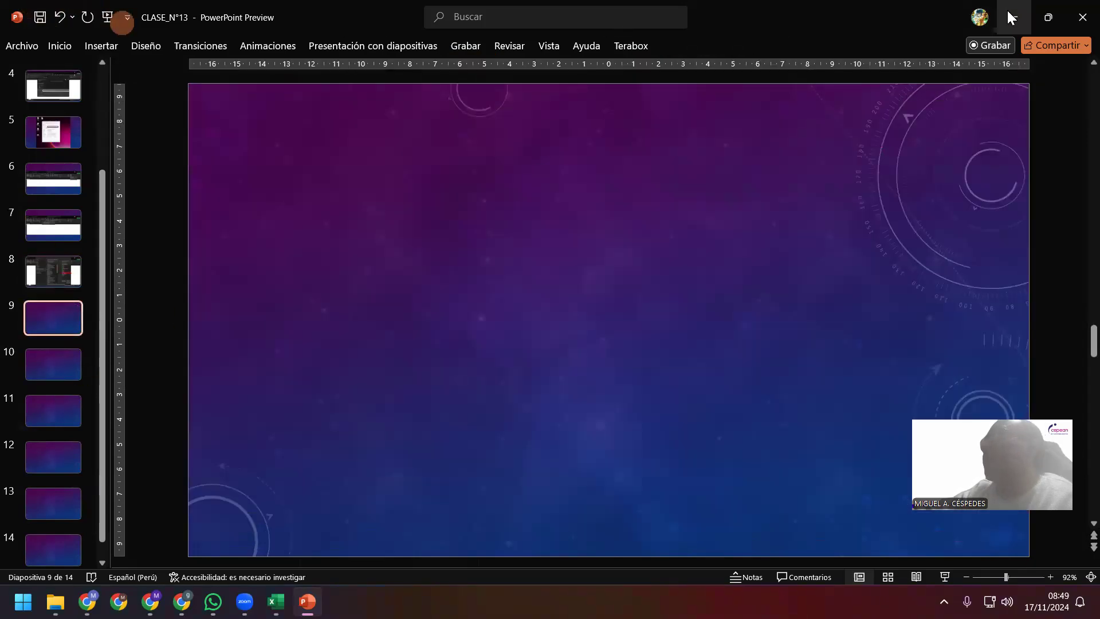
click(1009, 17)
click(706, 313)
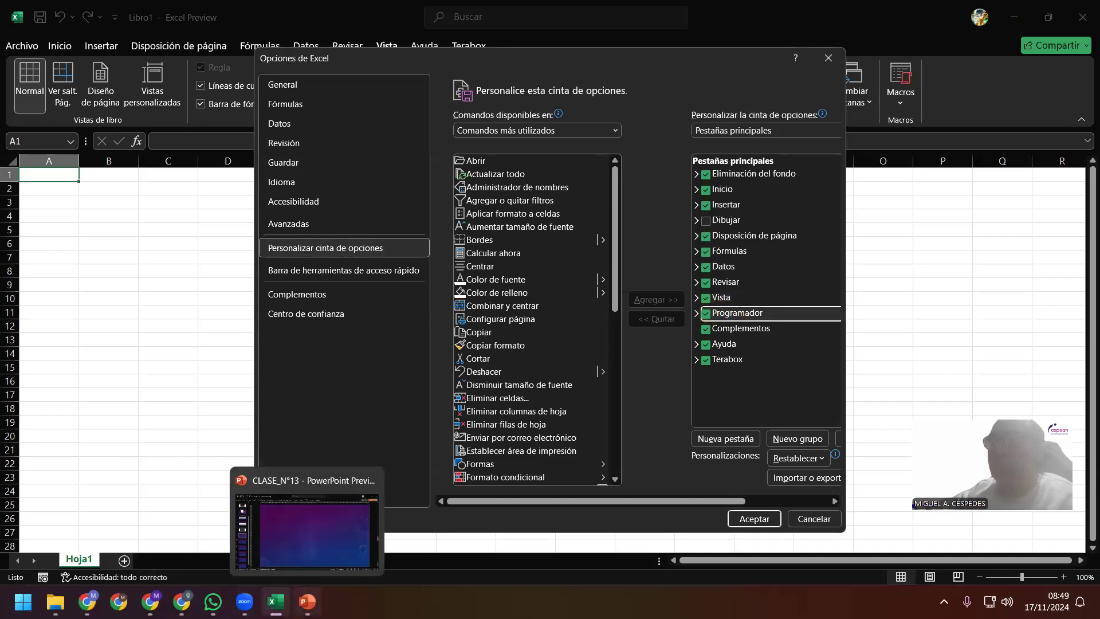
Switch to PowerPoint and insert window captures of the Excel workbook and the options dialog with Programador enabled on slide 9
click(308, 602)
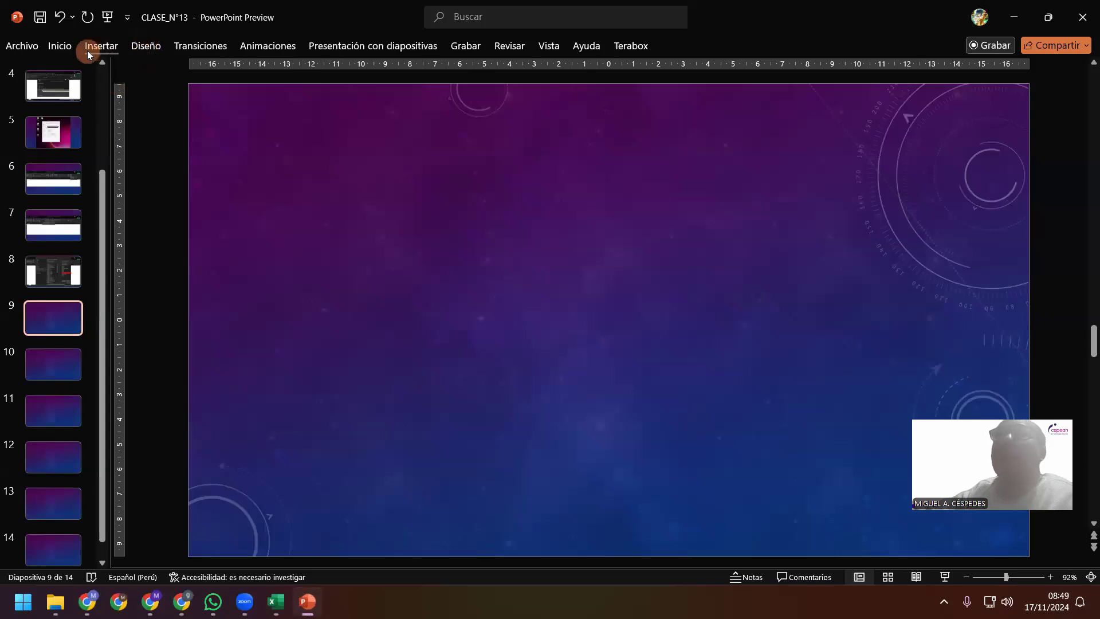
click(90, 49)
click(176, 95)
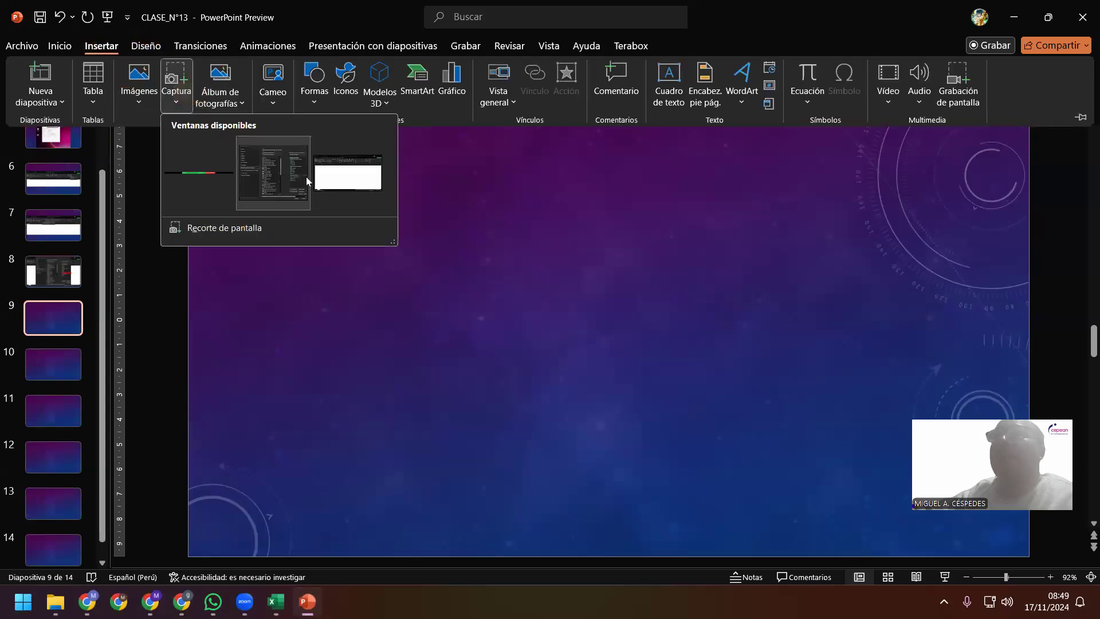
click(348, 173)
click(176, 86)
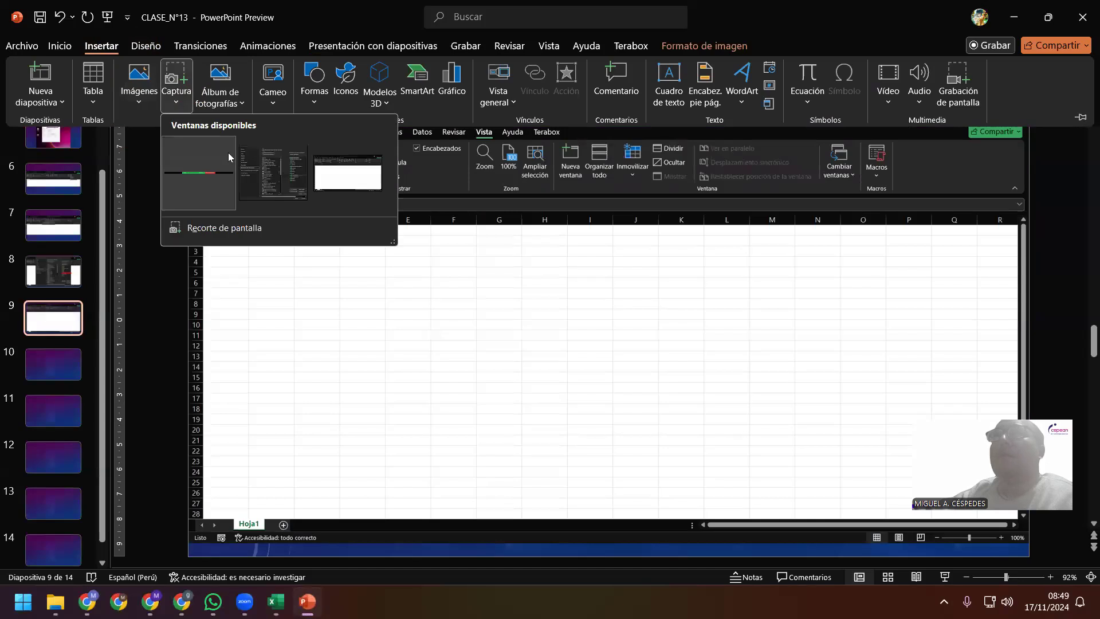
click(263, 163)
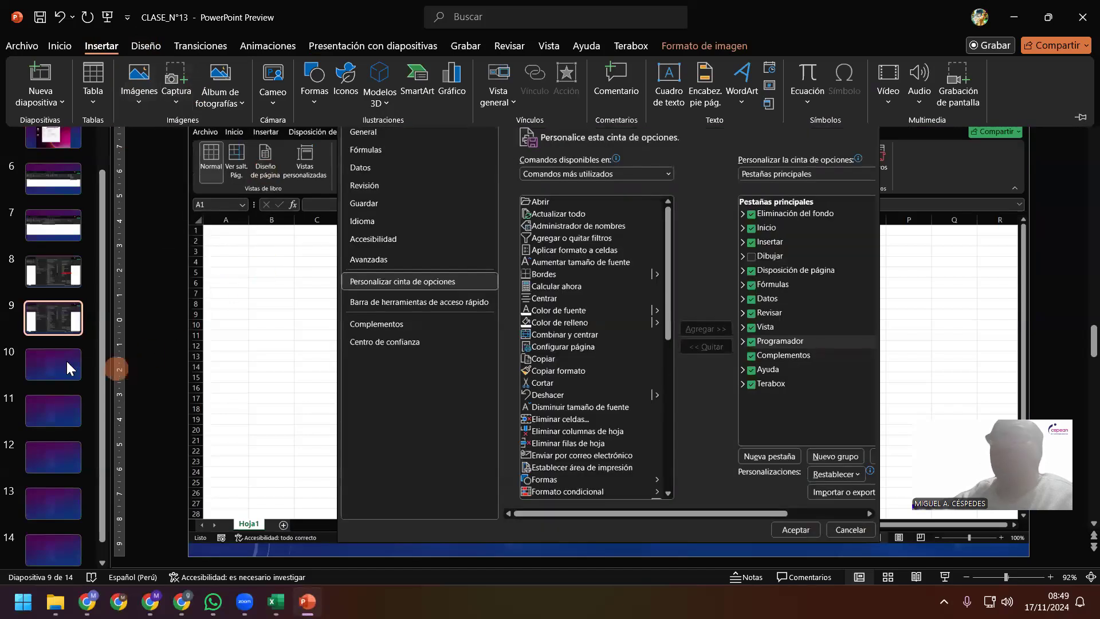
Draw a rounded rectangle about 2.36 cm wide and 0.69 cm high over the Aceptar button in slide 9's capture
click(321, 92)
click(374, 143)
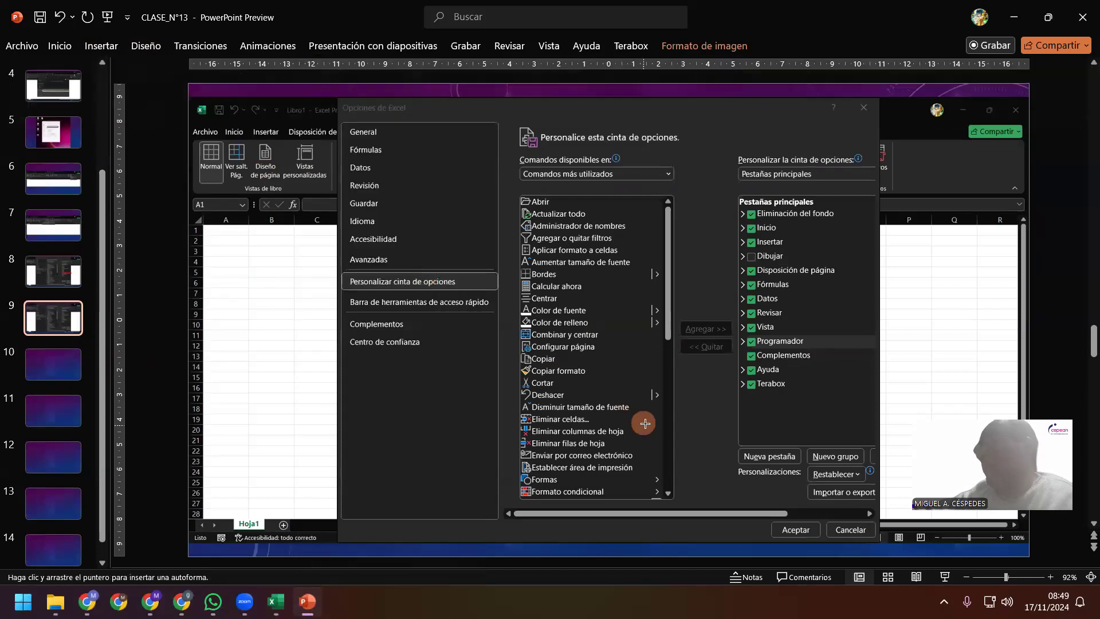
drag(767, 519, 767, 523)
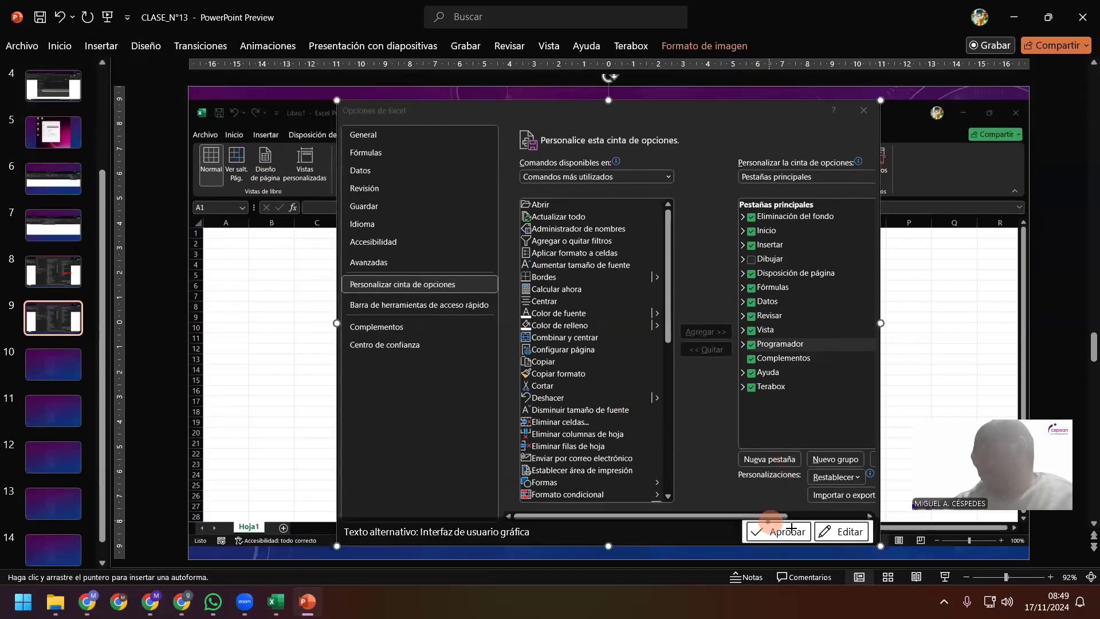
drag(826, 543, 766, 520)
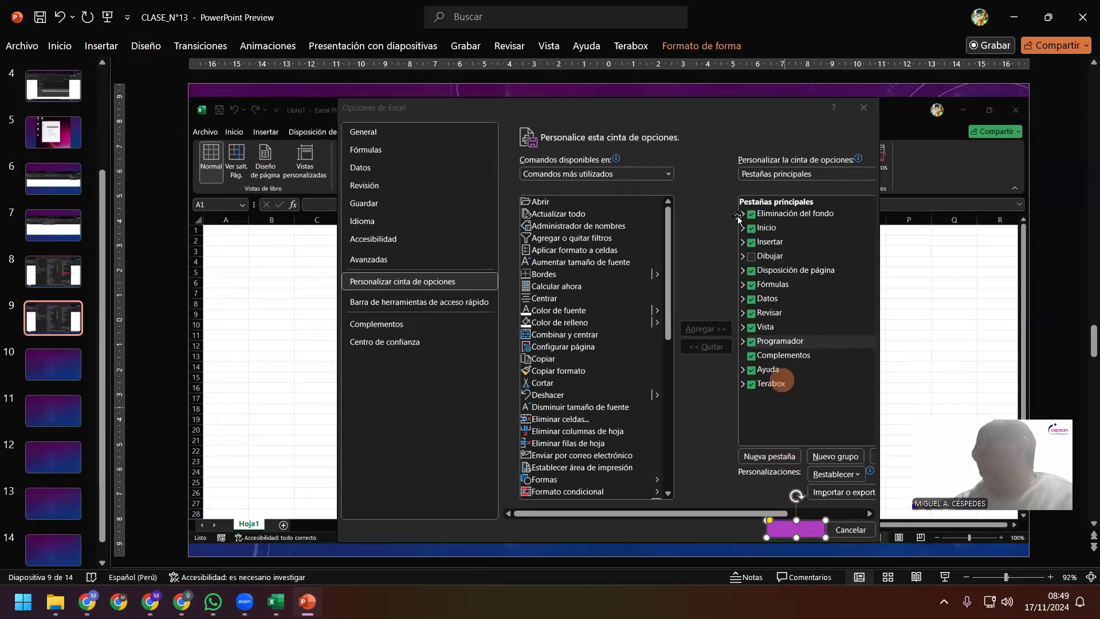
Format the rectangle over the Aceptar button with no fill and a red outline
click(722, 49)
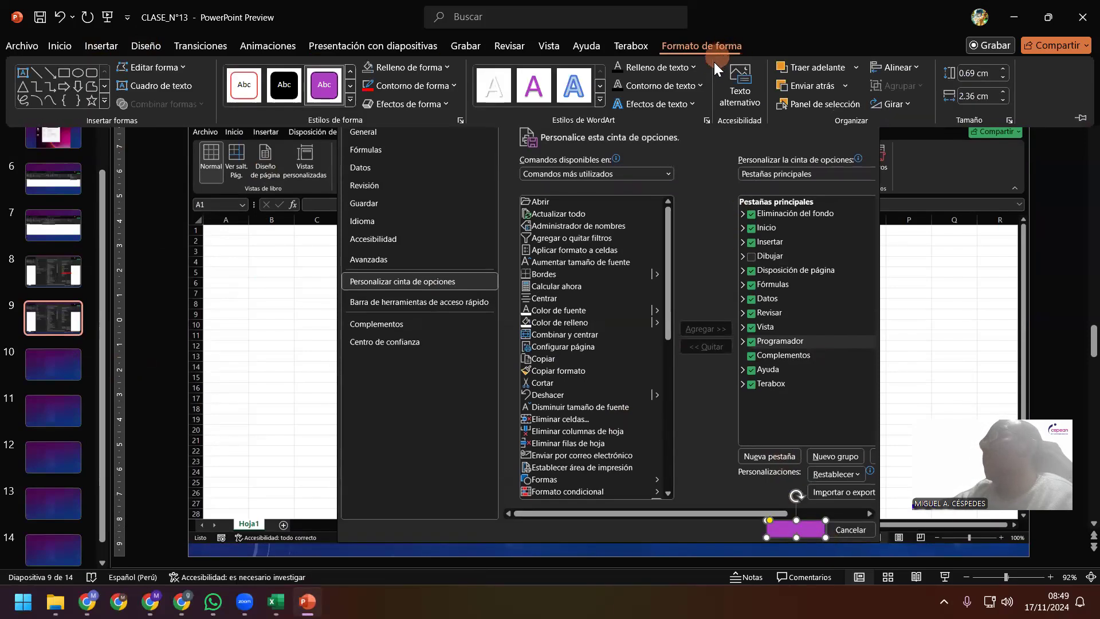
click(427, 70)
click(401, 224)
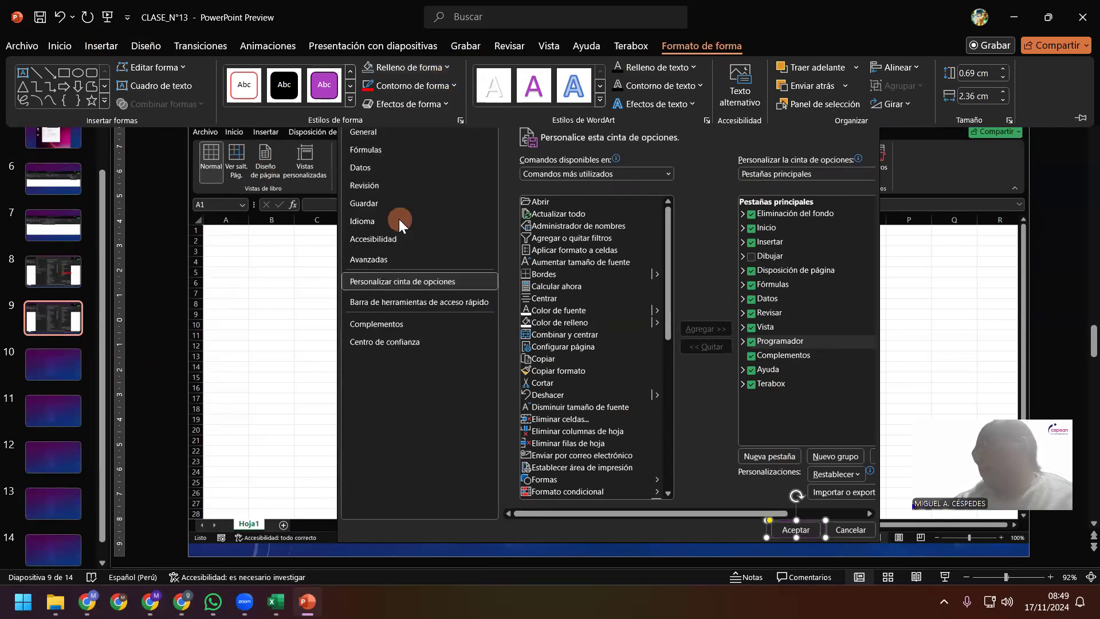
click(436, 67)
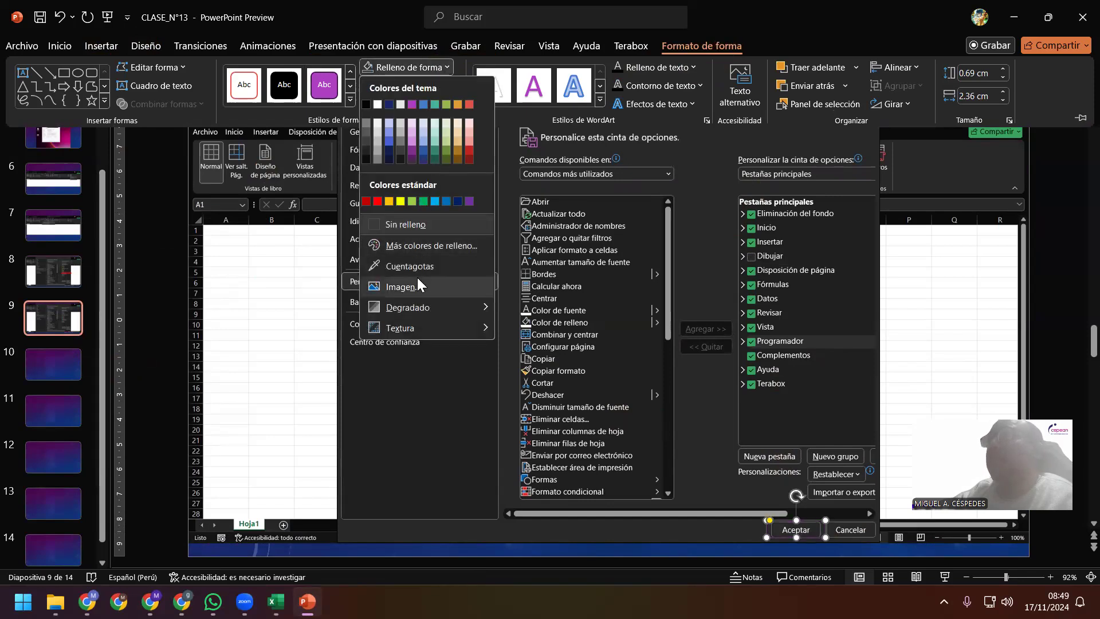
click(378, 201)
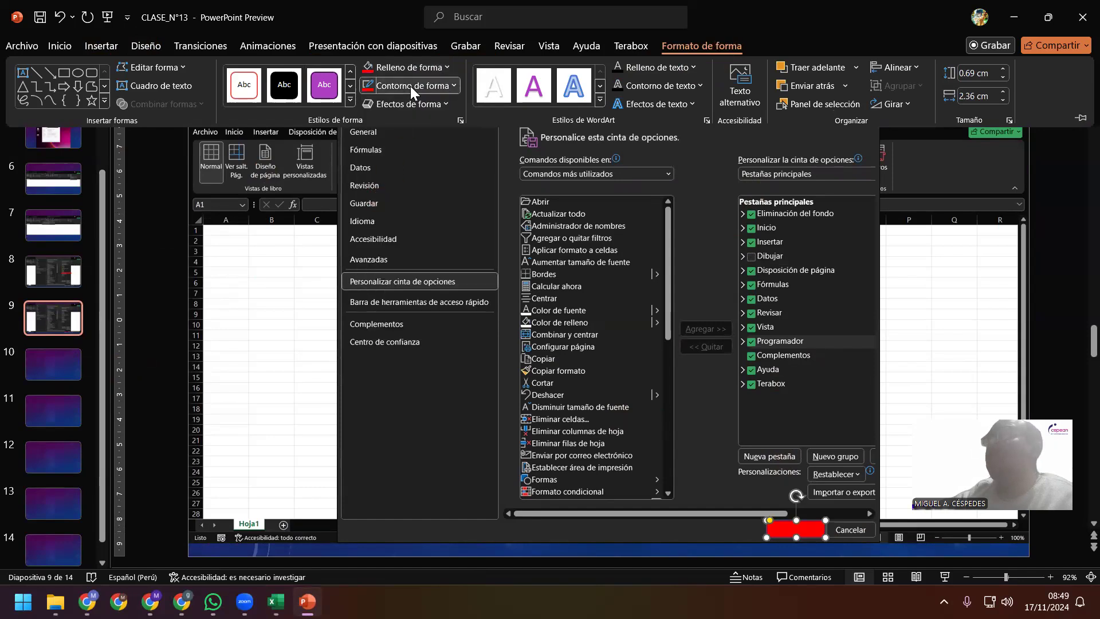
click(410, 86)
click(376, 215)
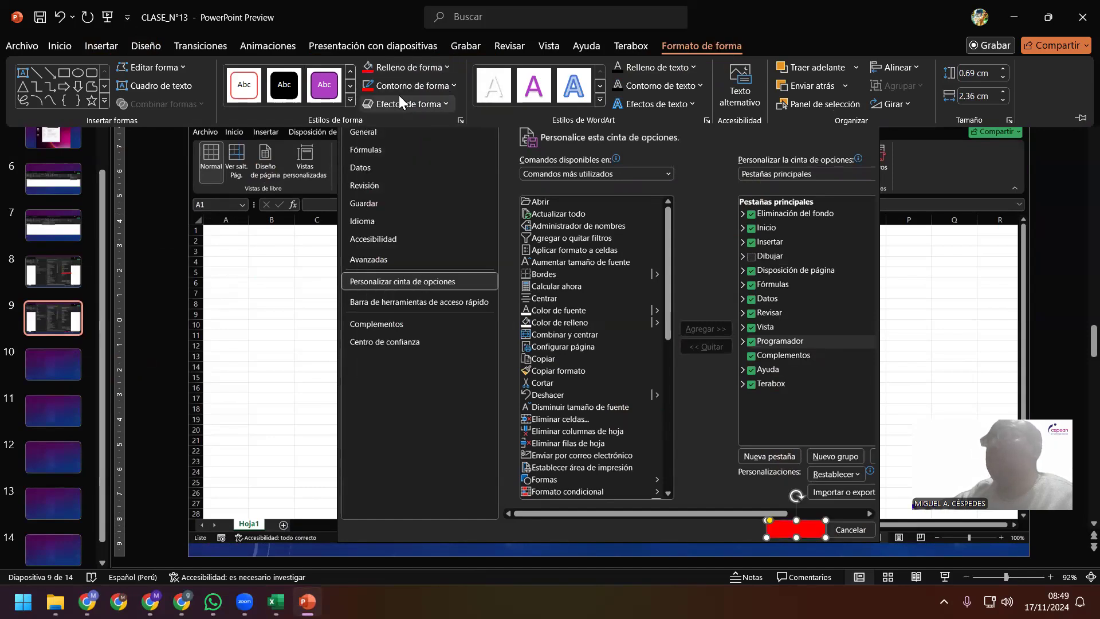
click(402, 63)
click(403, 223)
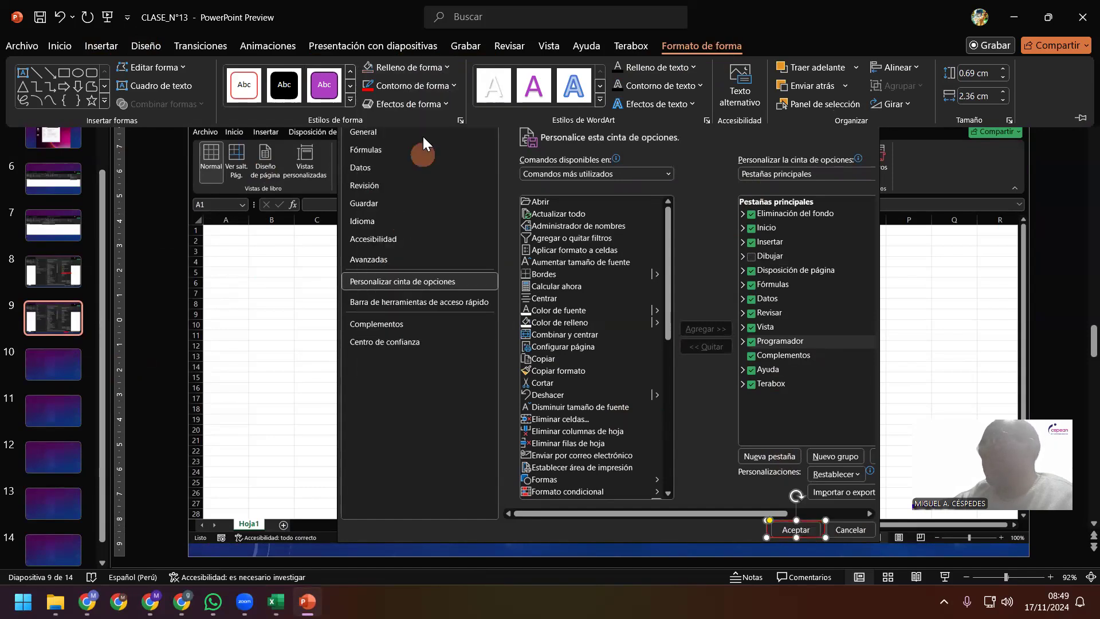
Set the outline weight of the red rectangle around Aceptar on slide 9 to 2¼ pto
click(415, 63)
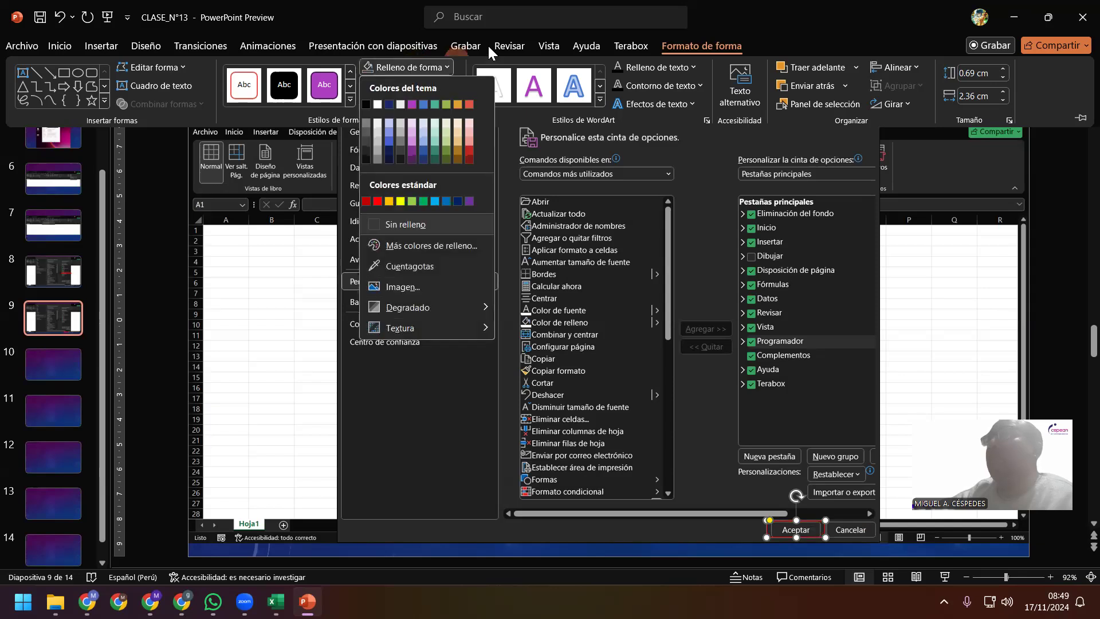
double_click(404, 47)
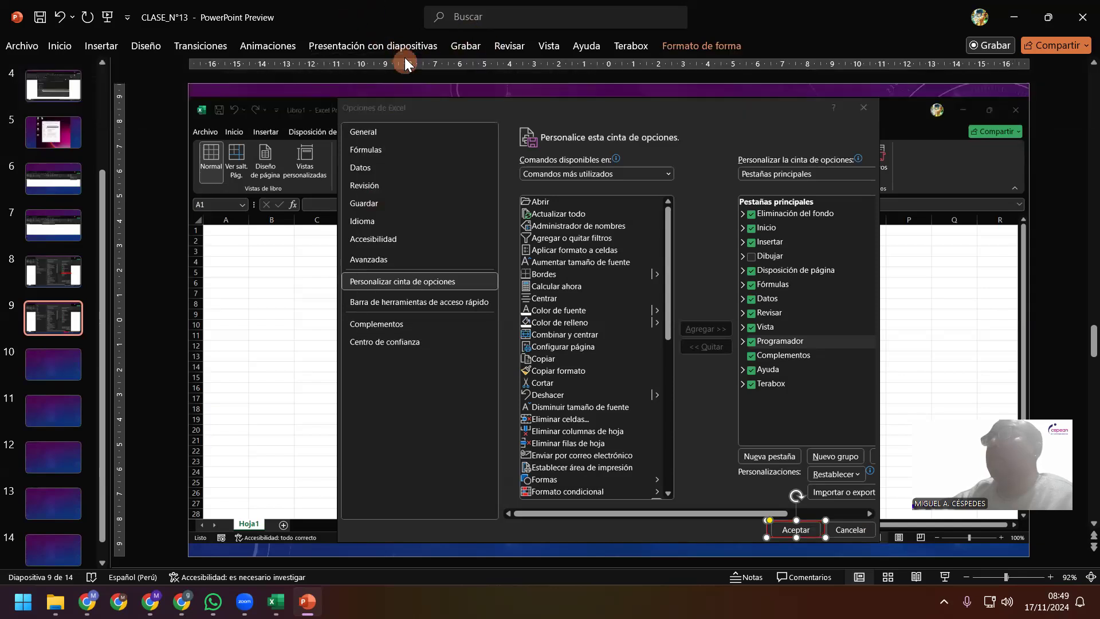
click(708, 38)
click(414, 87)
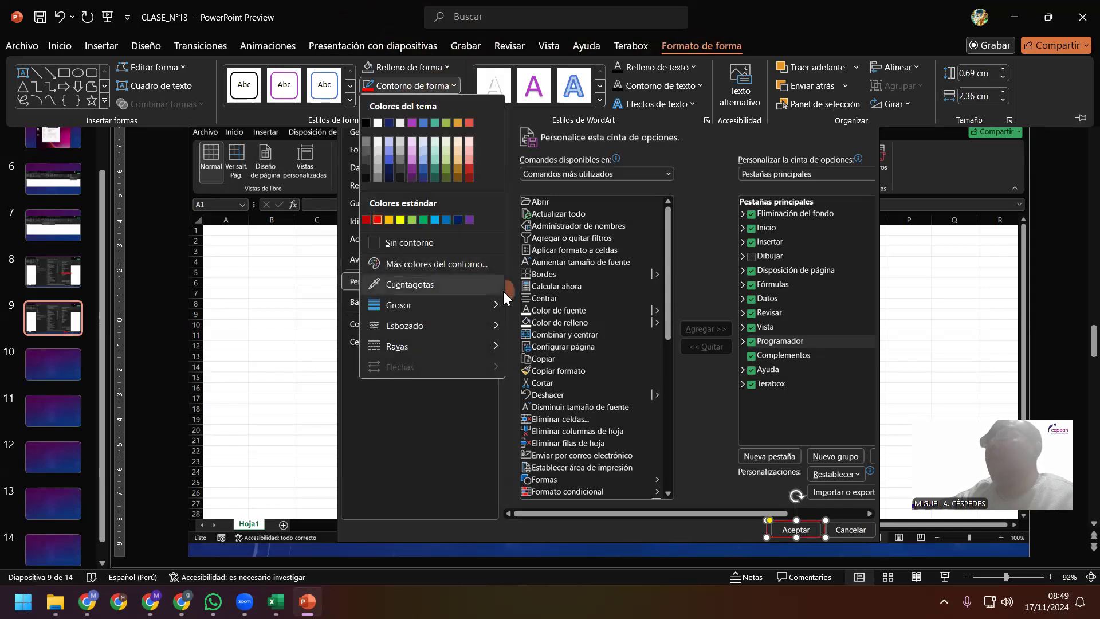
mouse_move(474, 306)
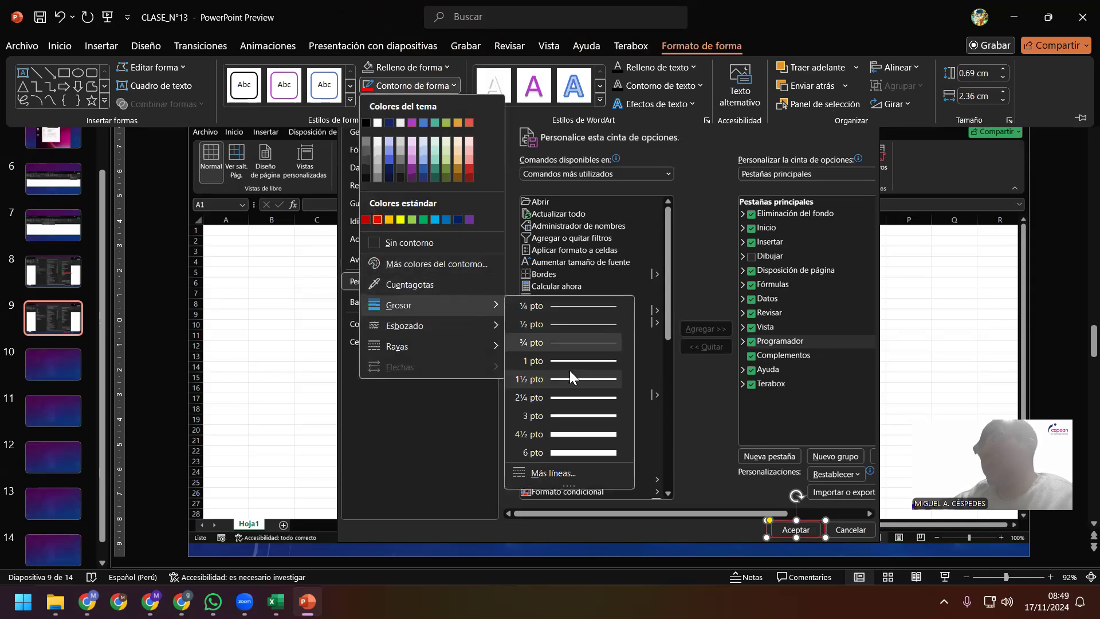
click(571, 394)
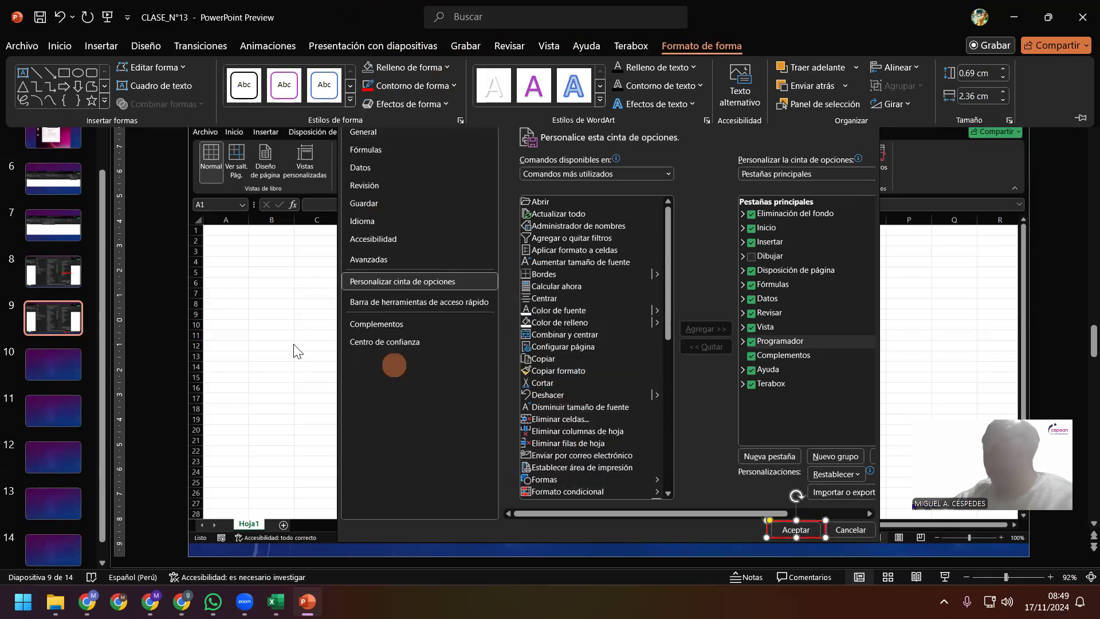
Select slide 10, switch to Excel, accept the ribbon customization and display the Programador commands
click(74, 354)
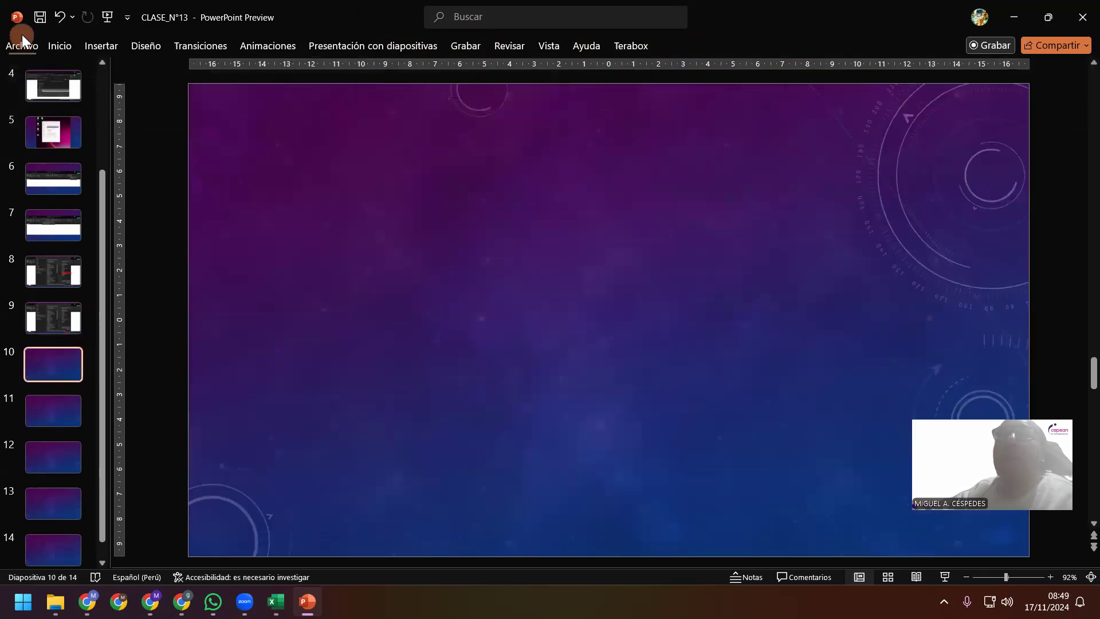
click(1005, 17)
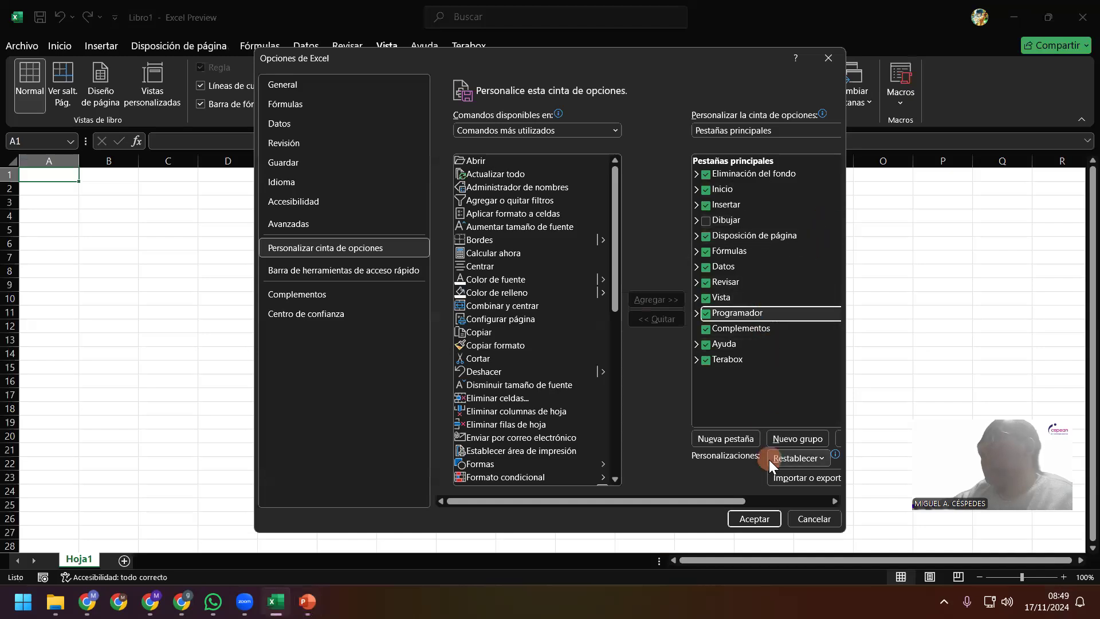
click(754, 518)
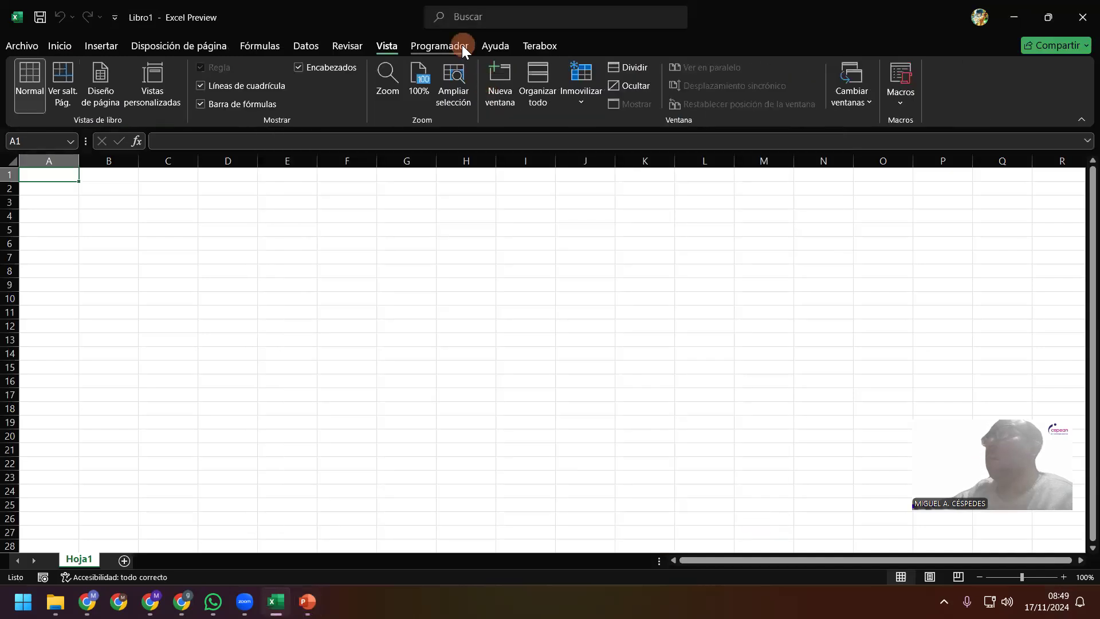
click(463, 46)
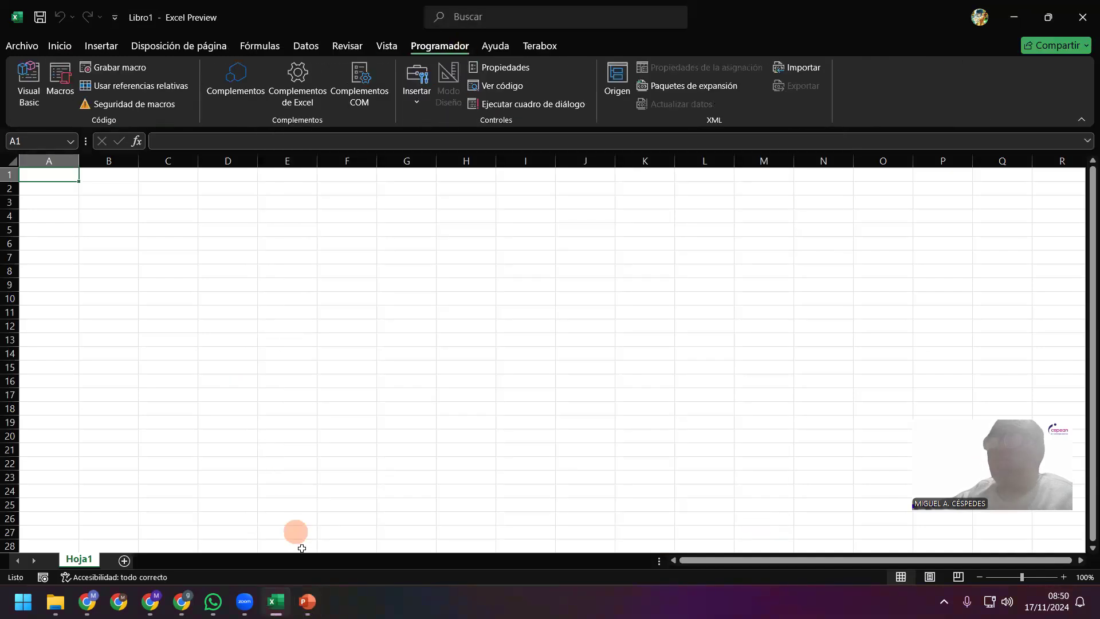
Switch to PowerPoint, insert a capture of the Excel window showing Programador on slide 10, and go to slide 11
click(307, 601)
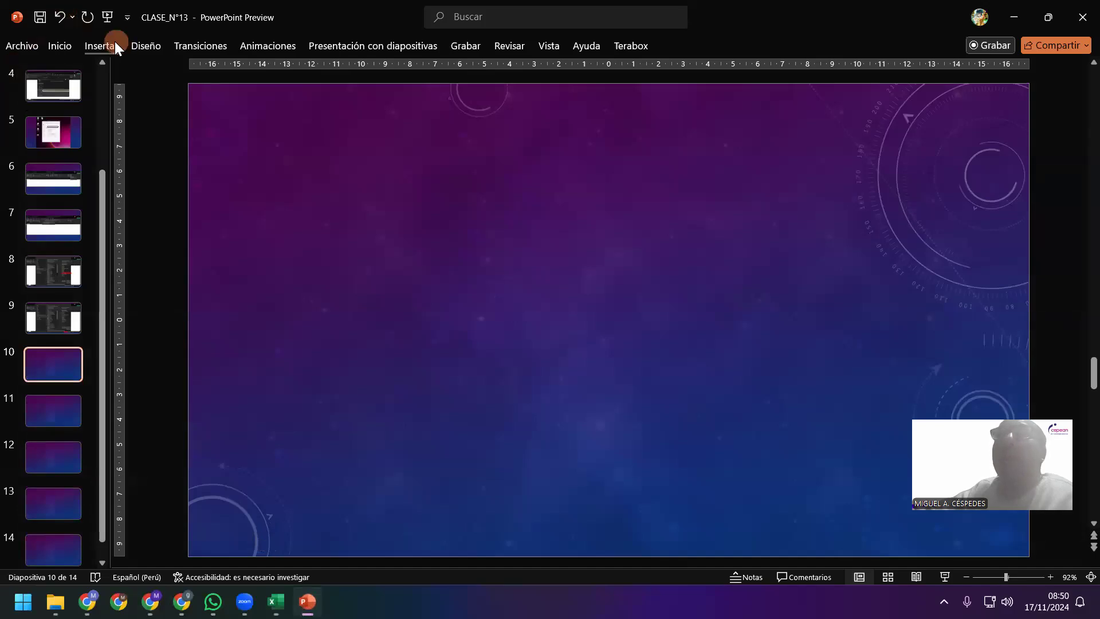
click(115, 46)
click(176, 96)
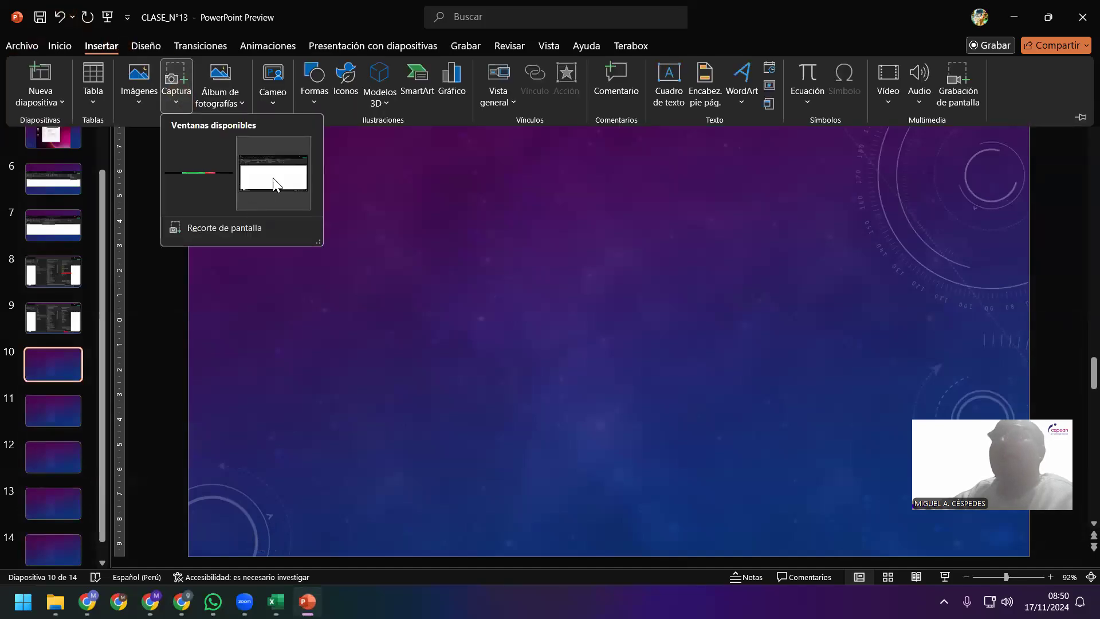
click(274, 183)
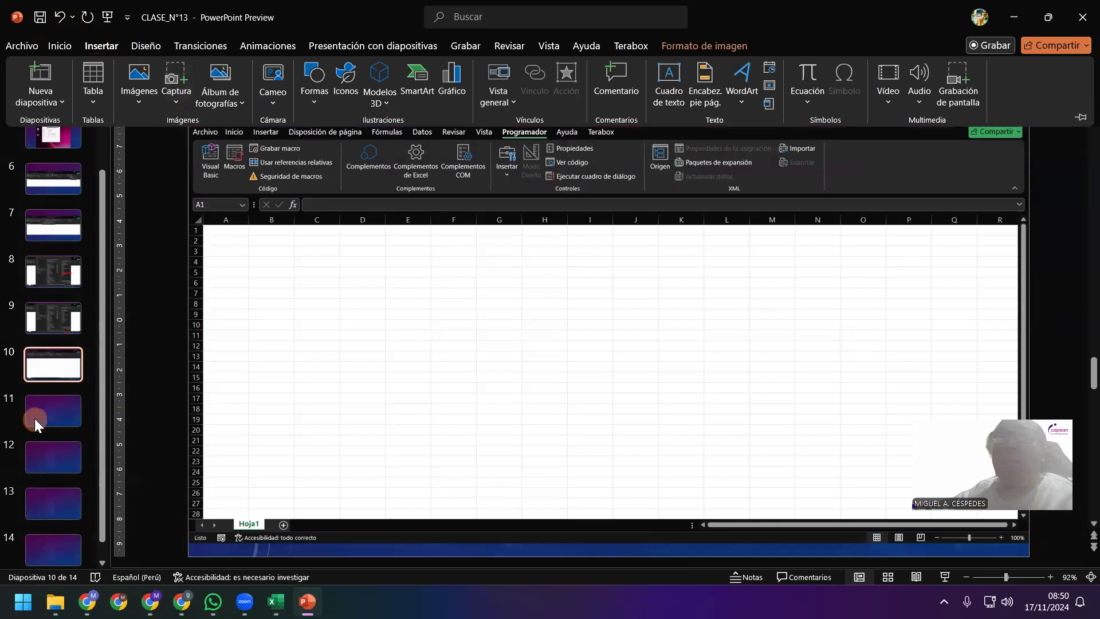
click(35, 422)
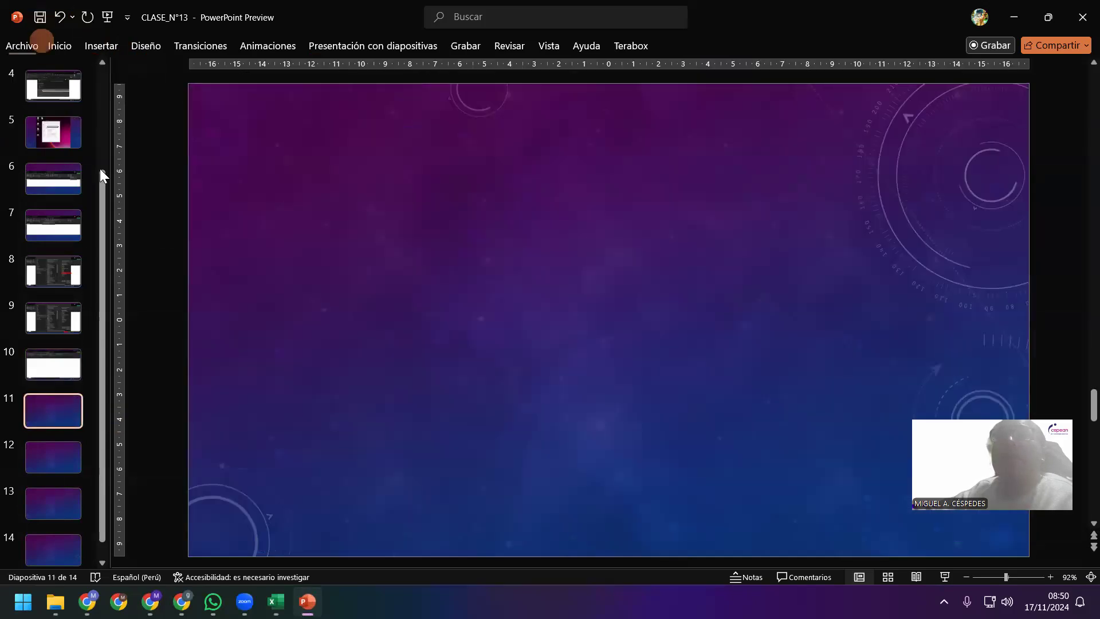
Check the Macros options under Vista in Excel and the macro recorder instructions on page 7 of the PDF manual
click(1014, 17)
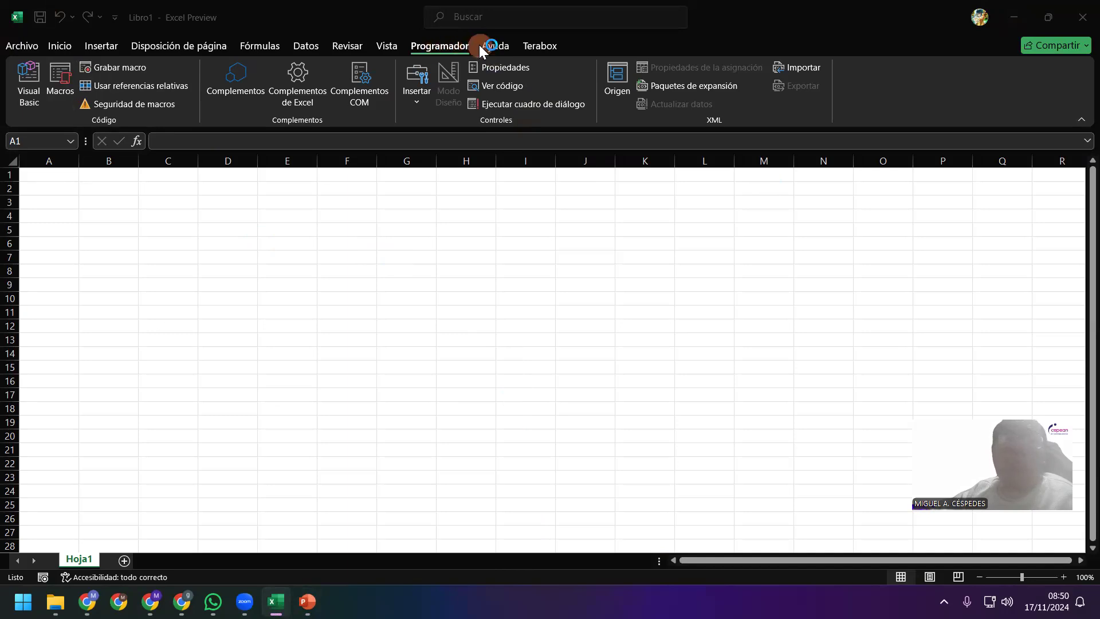
click(392, 47)
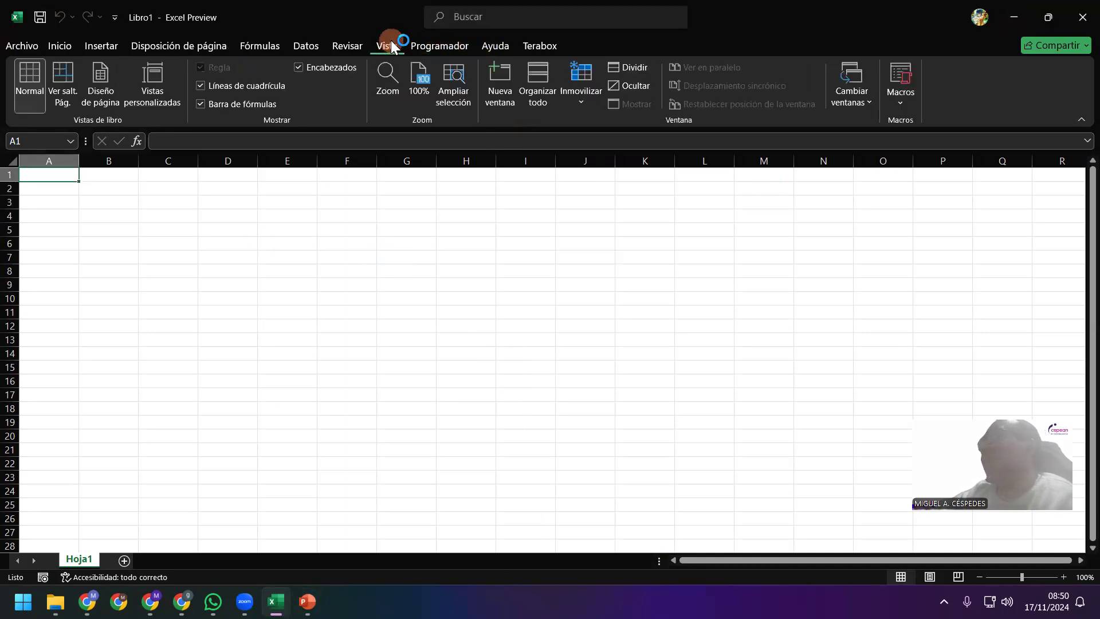
click(896, 103)
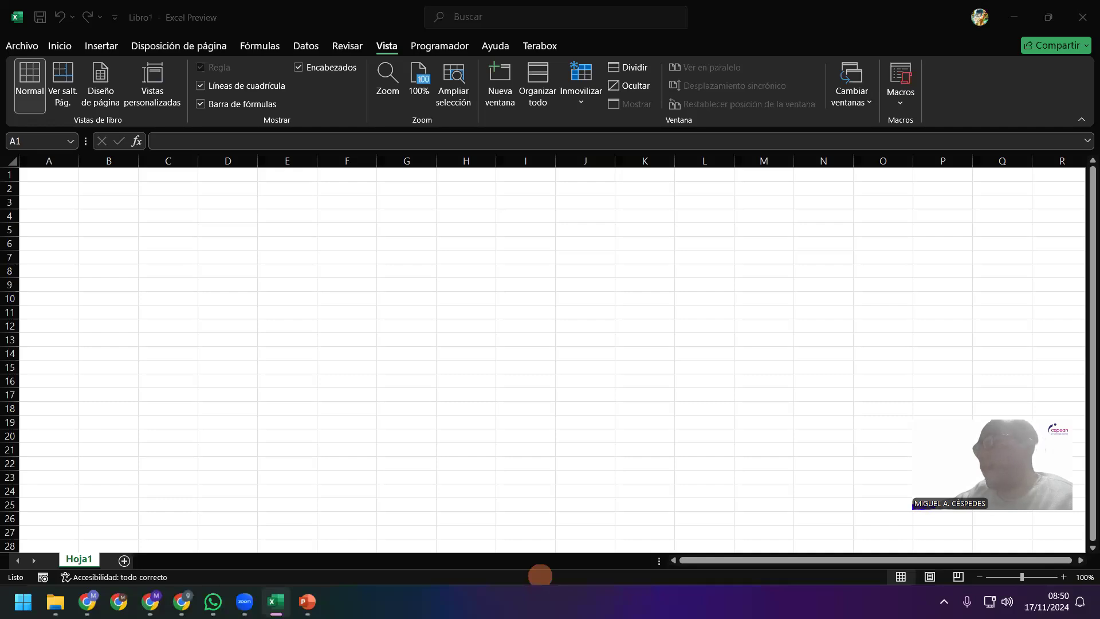
key(alt+Tab)
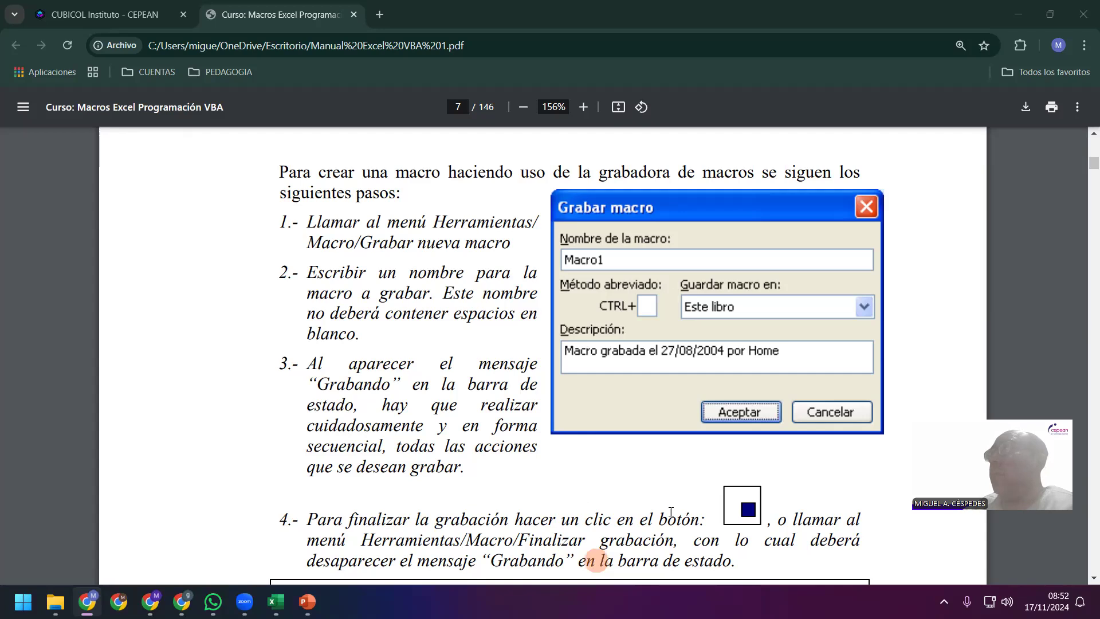
click(1016, 15)
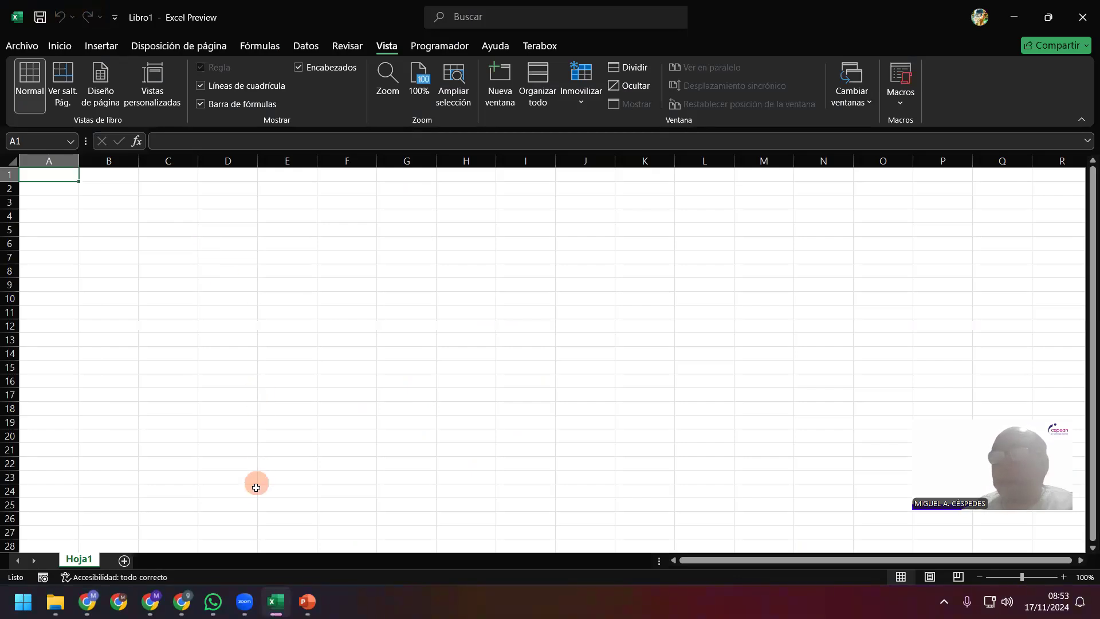
Close the CLASE_N°13 presentation and the Libro1 workbook
click(307, 601)
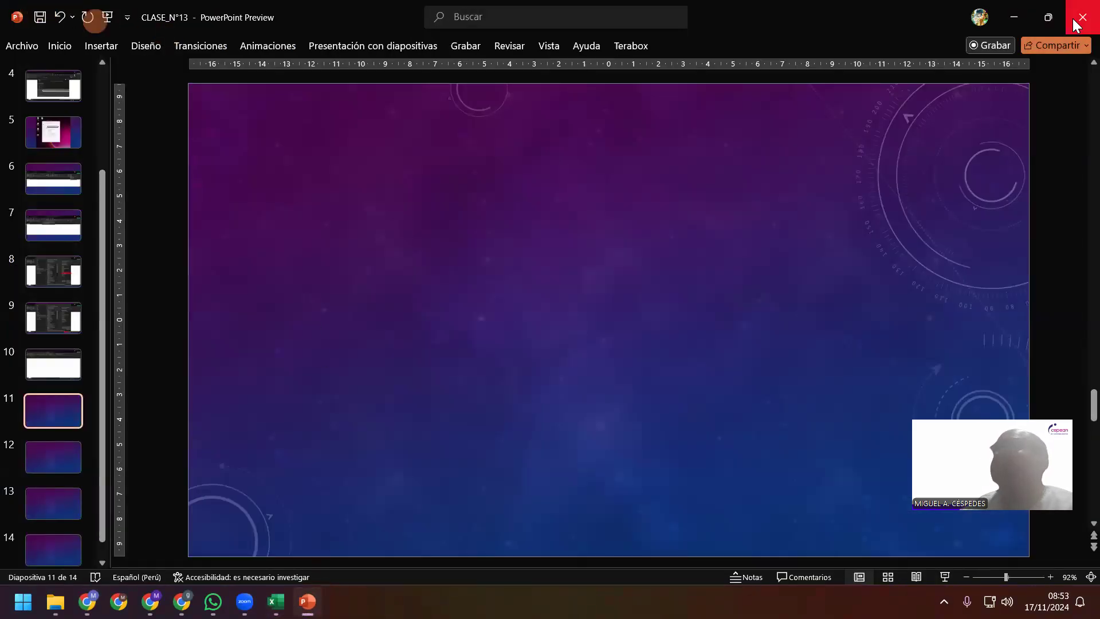
click(1075, 24)
click(1074, 24)
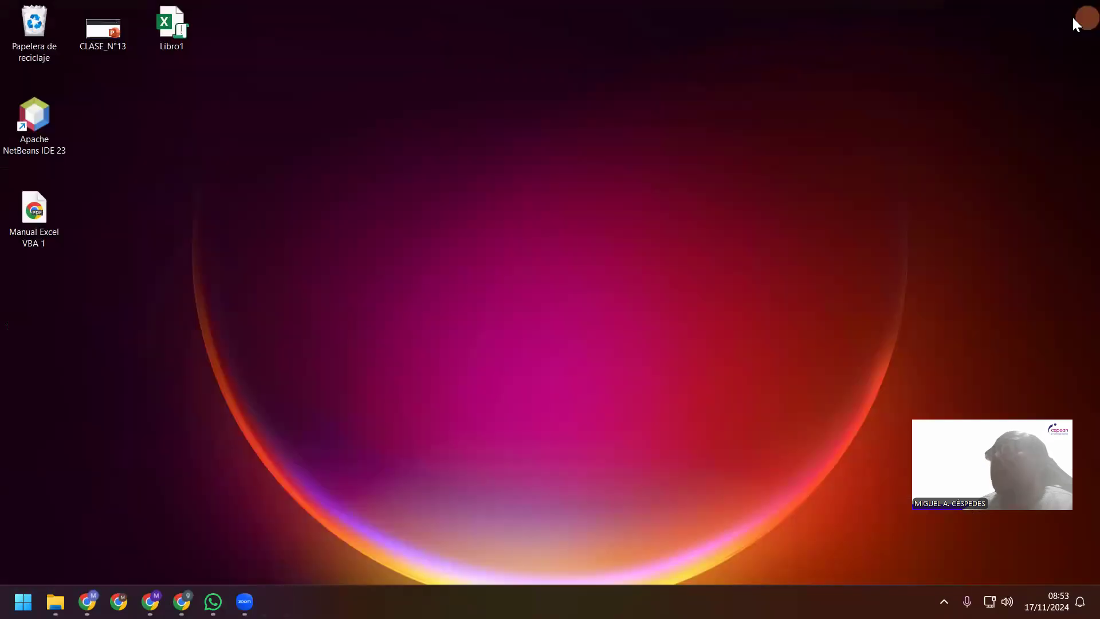
Remove the Libro1 file from the desktop and place the Manual Excel VBA 1 icon directly below CLASE_N°13
right_click(190, 166)
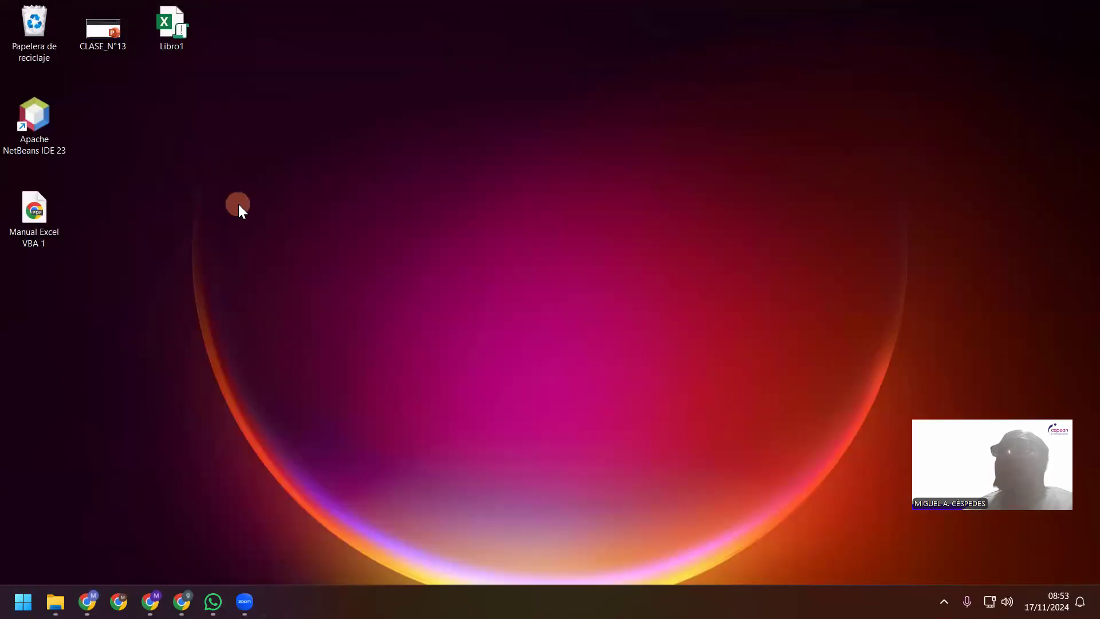
click(241, 221)
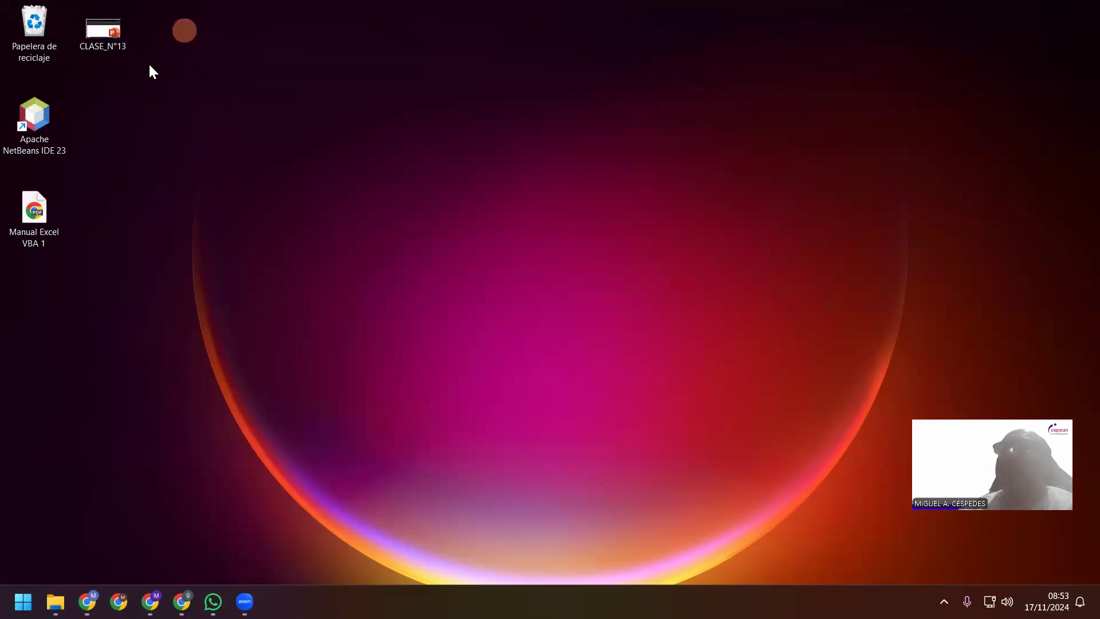
drag(48, 209, 136, 95)
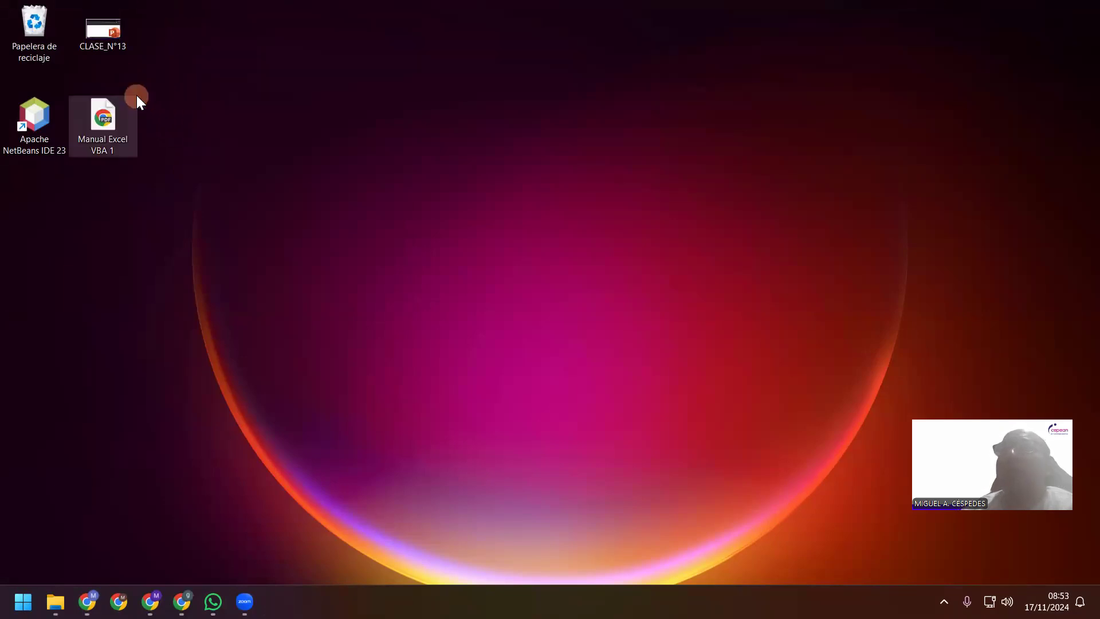
Empty the desktop's Papelera de reciclaje and confirm the deletion
right_click(39, 19)
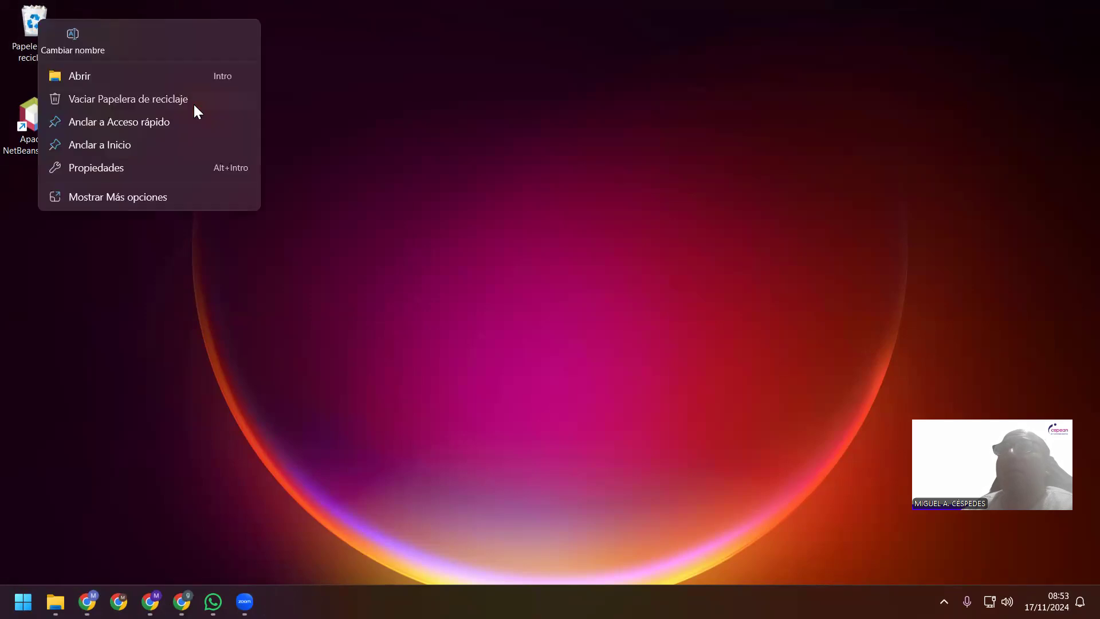
click(195, 106)
click(608, 315)
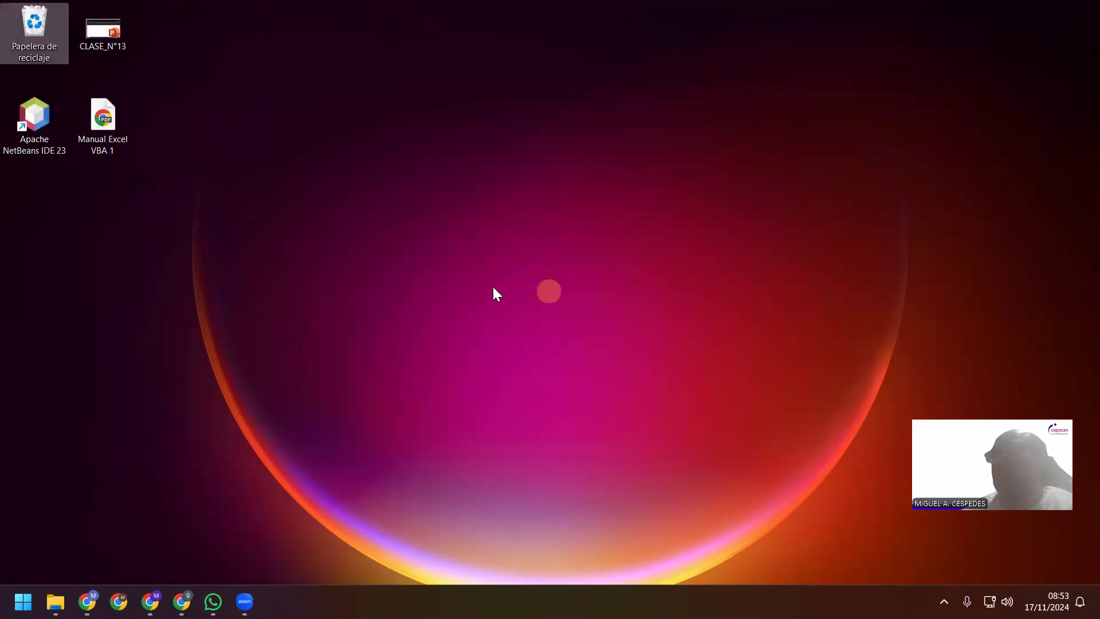
Start Excel and create a blank workbook
key(super)
text(ex)
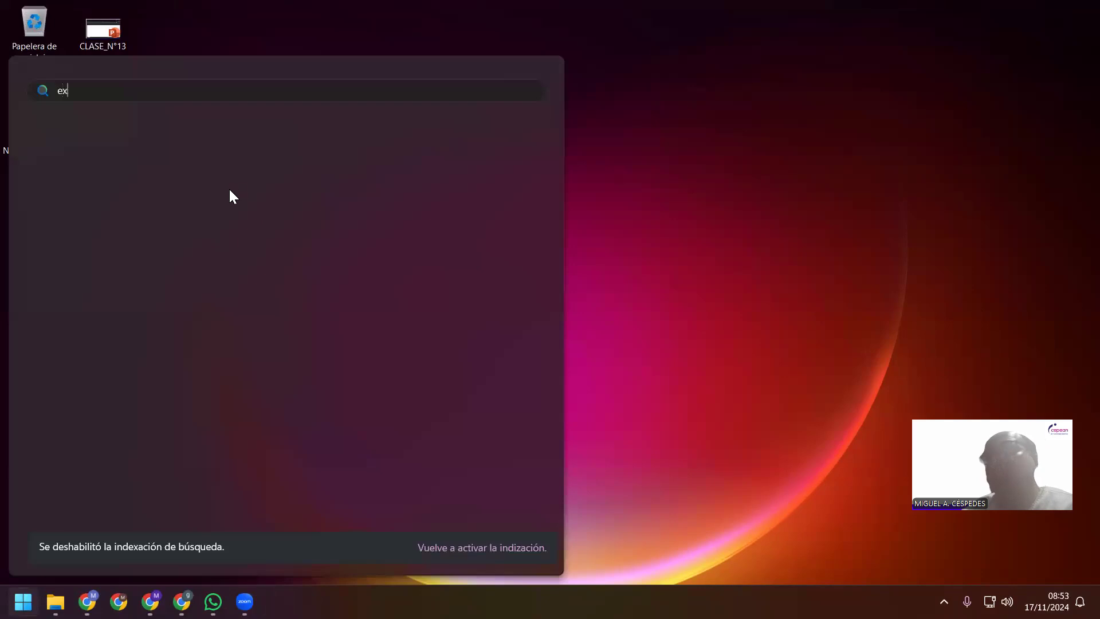
click(208, 207)
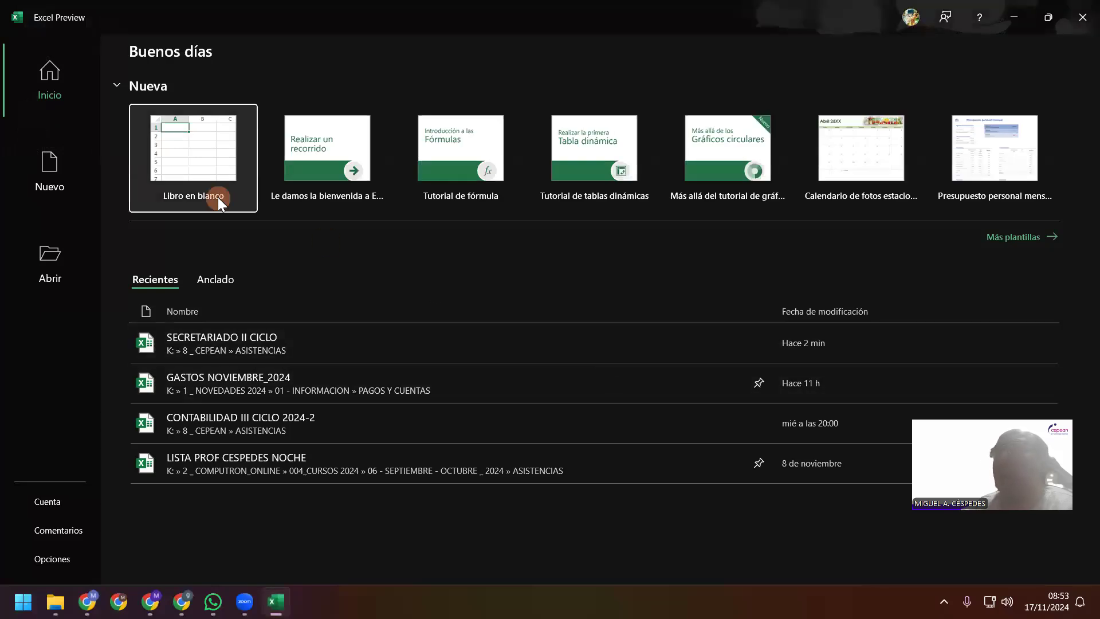
click(217, 197)
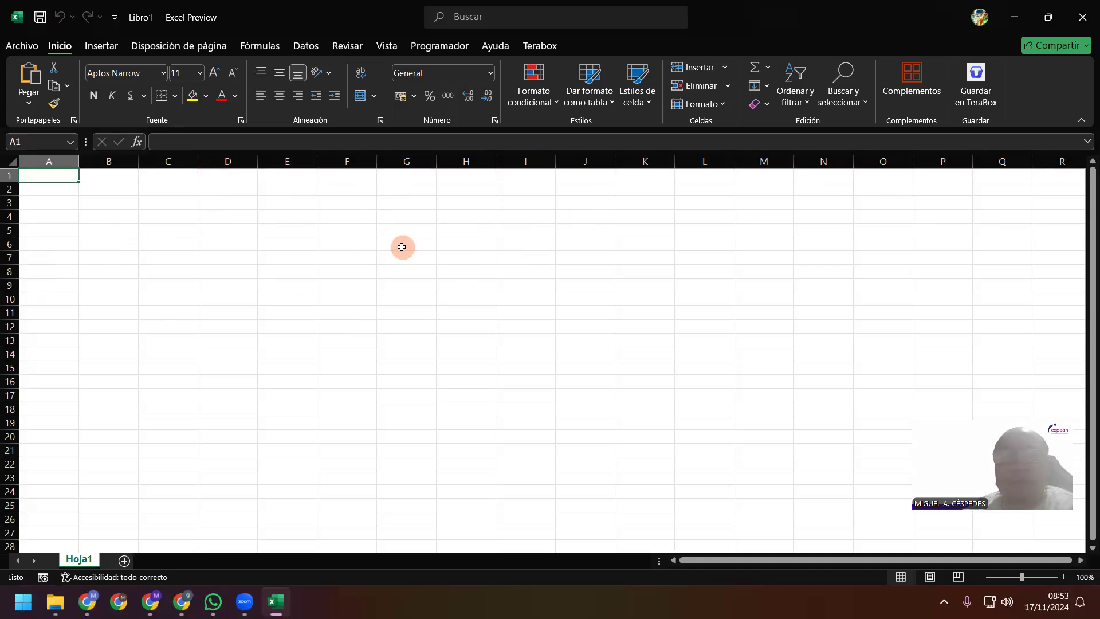
Open the CLASE_N°13 presentation from the desktop and move blank slide 11 to the first position
key(super+d)
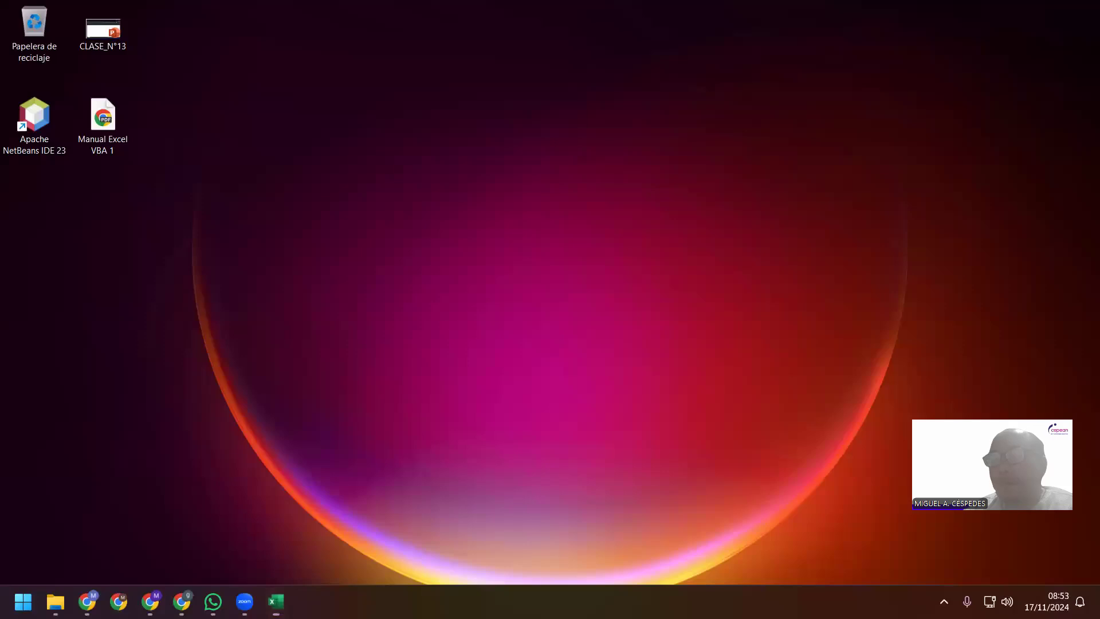
double_click(130, 36)
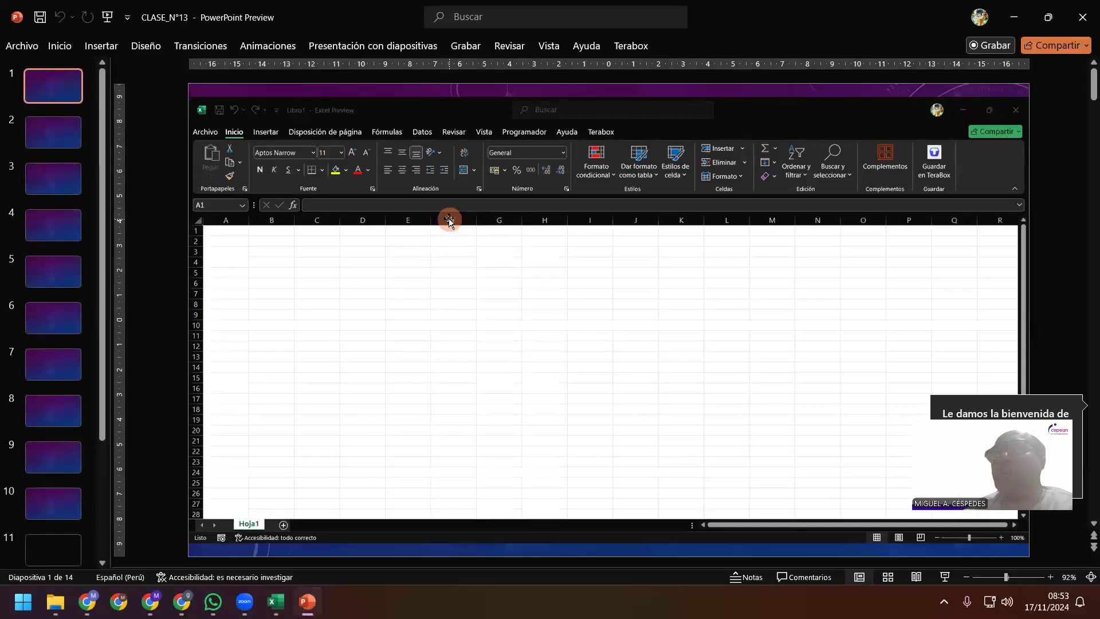
drag(48, 551, 47, 77)
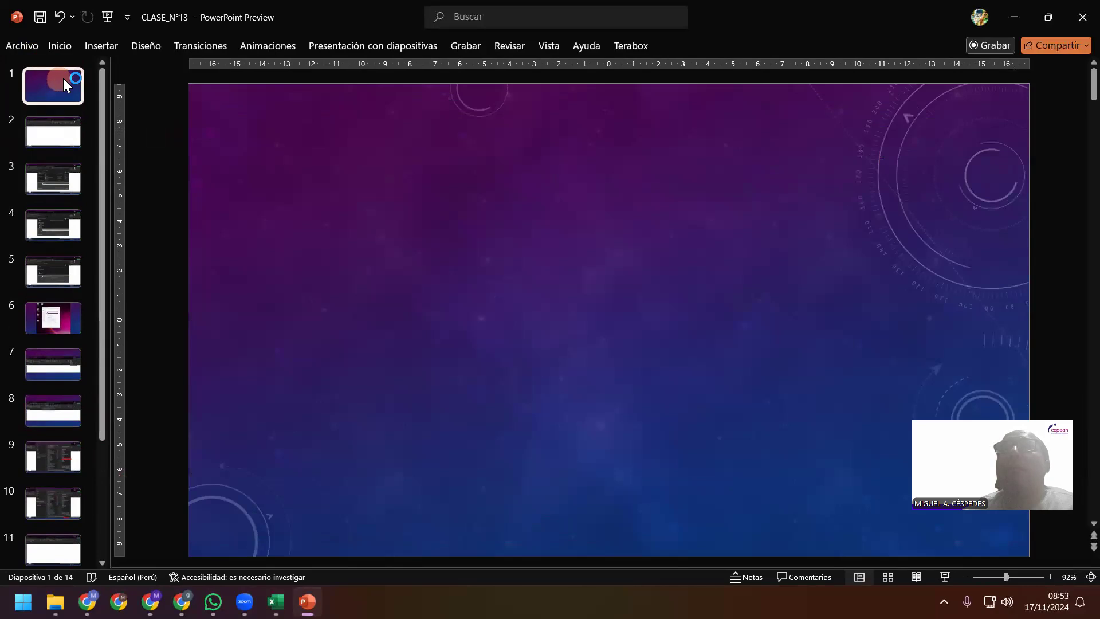
Insert white WordArt with an orange shadow on slide 1, reading "TEMA DE LA CLASE:" with "GRABACIÓN DE MACROS." on a second line
click(117, 47)
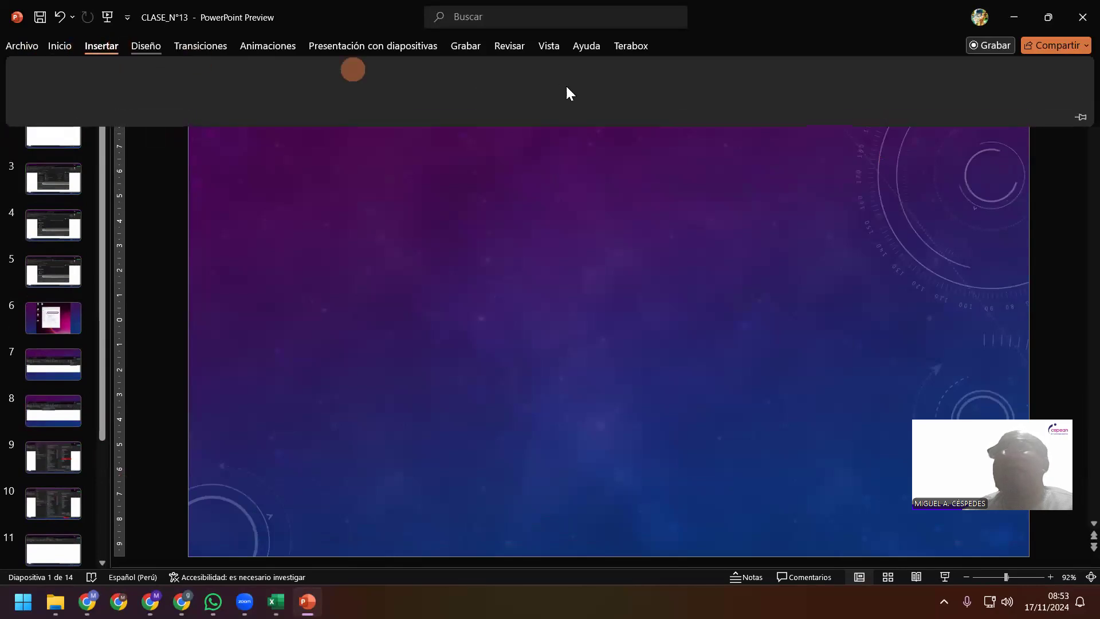
click(743, 83)
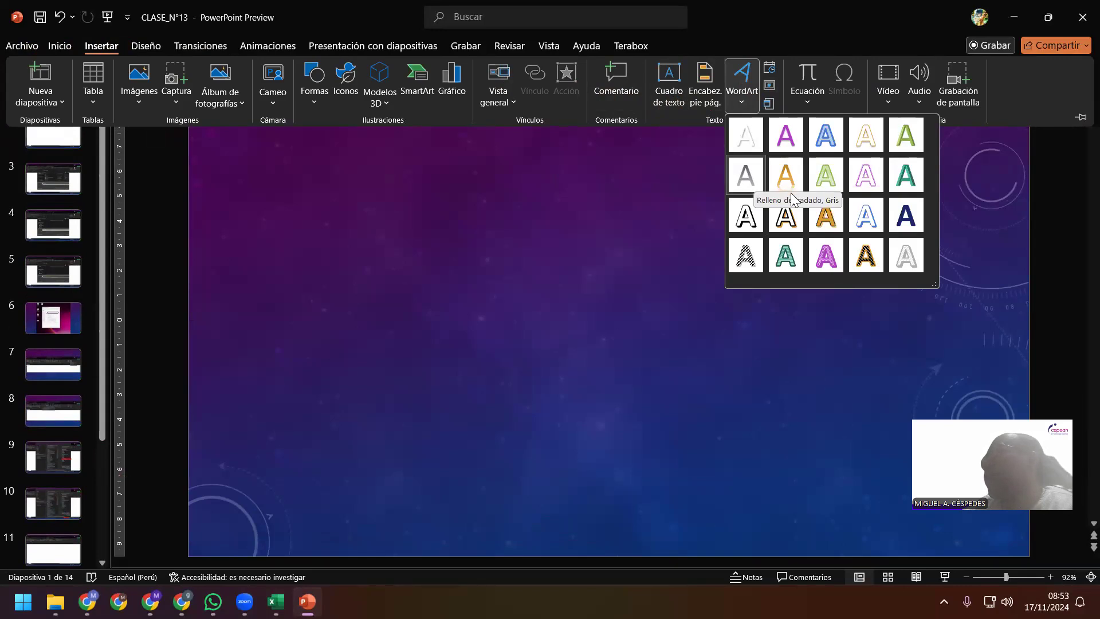
click(789, 219)
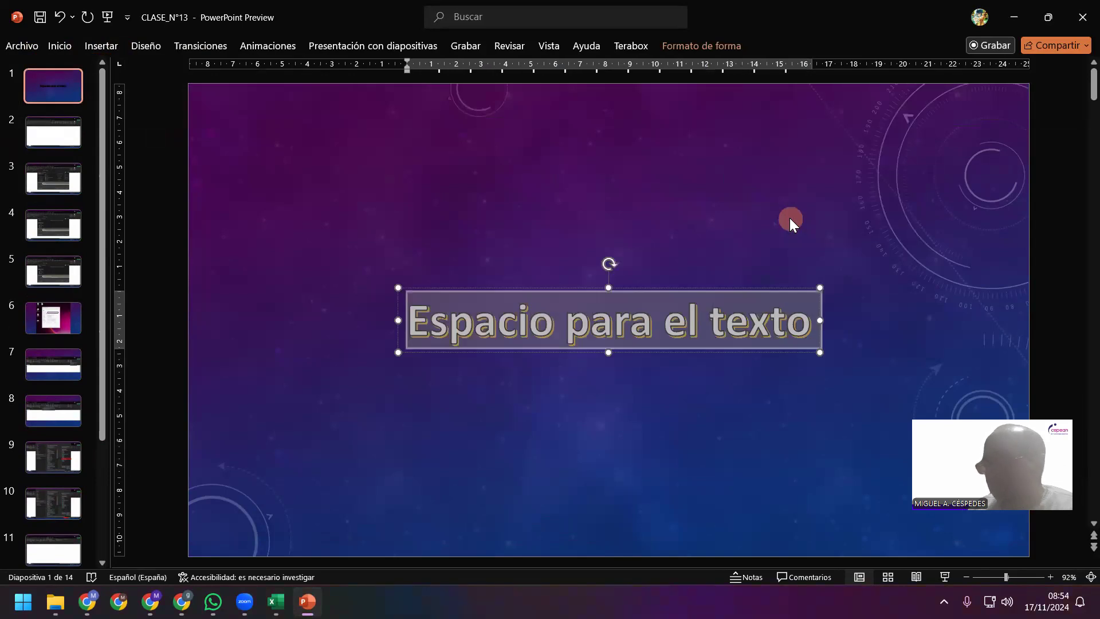
text(TEMA DE LA CLS)
key(BackSpace)
text(ASE:)
key(Return)
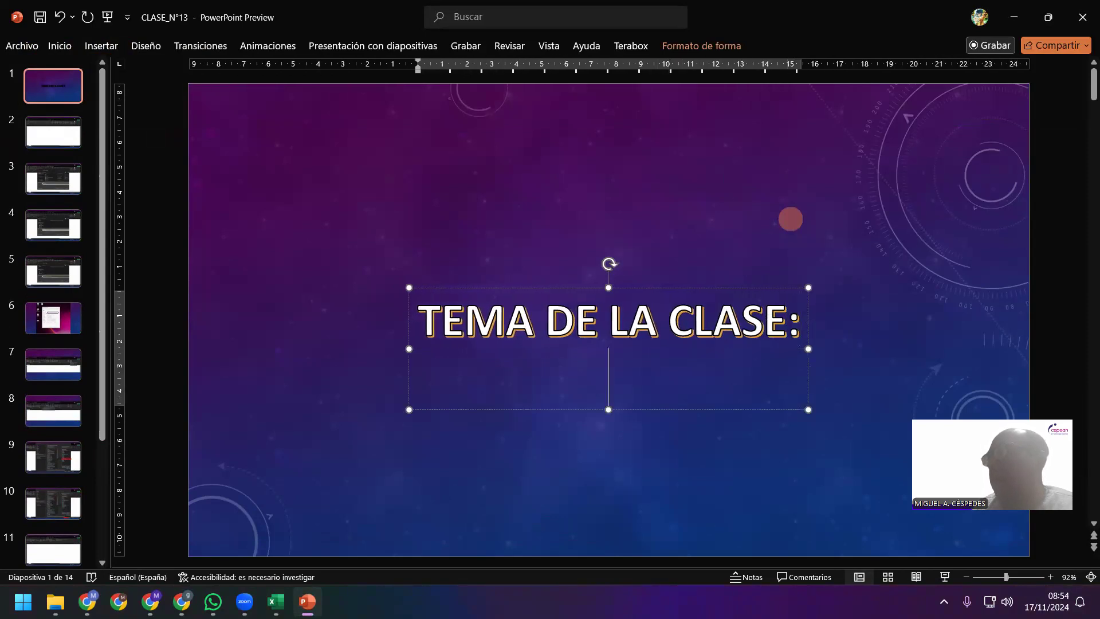
text(GRABACIÓN DE MA)
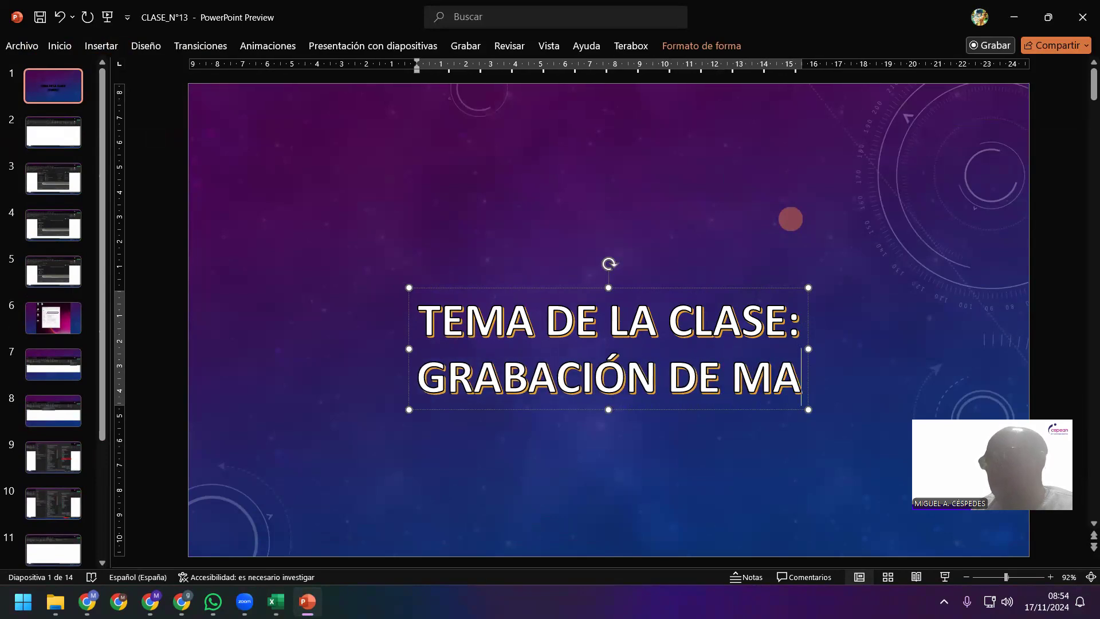
text(CROS.)
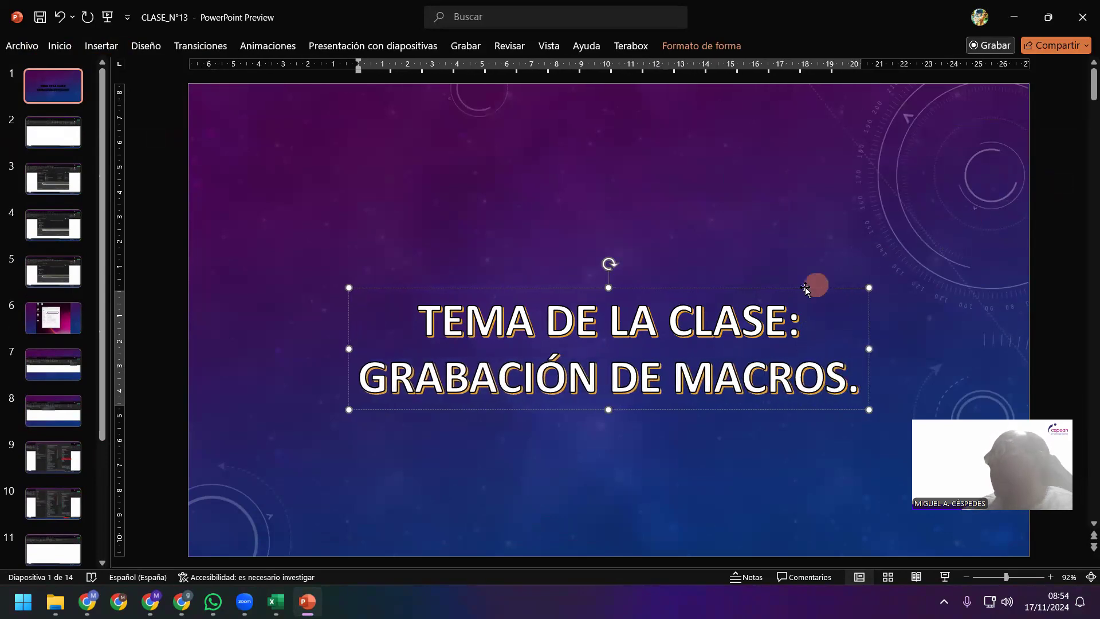
Move the WordArt title slightly higher on the slide and deselect it
drag(777, 290, 773, 242)
click(462, 133)
click(60, 17)
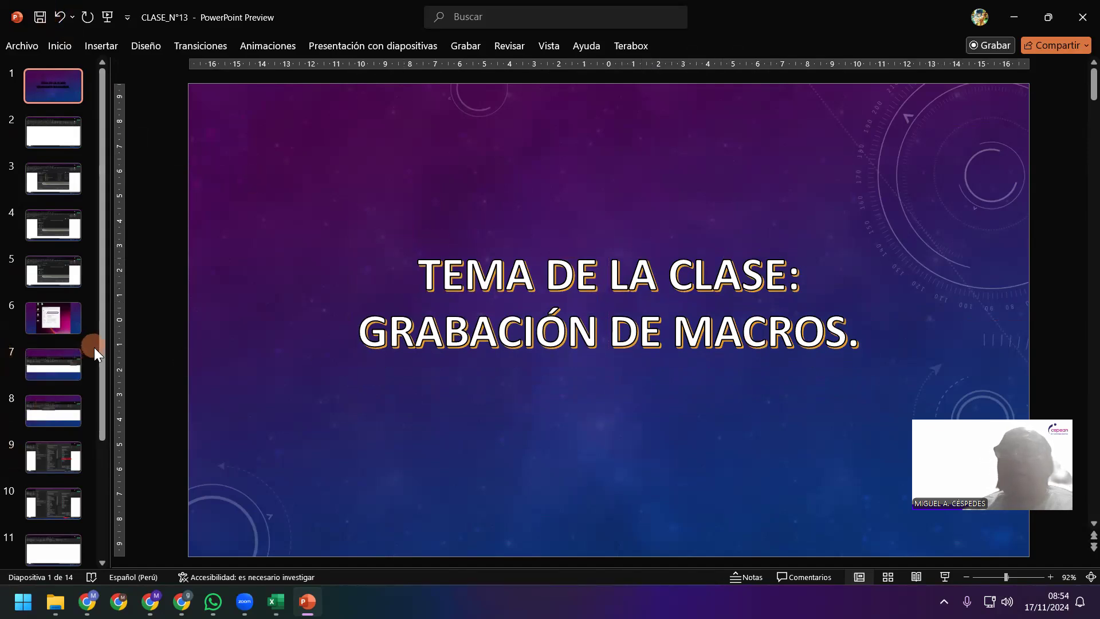
Display blank slide 12, save the presentation and minimize its window
drag(102, 362, 98, 516)
click(60, 398)
click(58, 432)
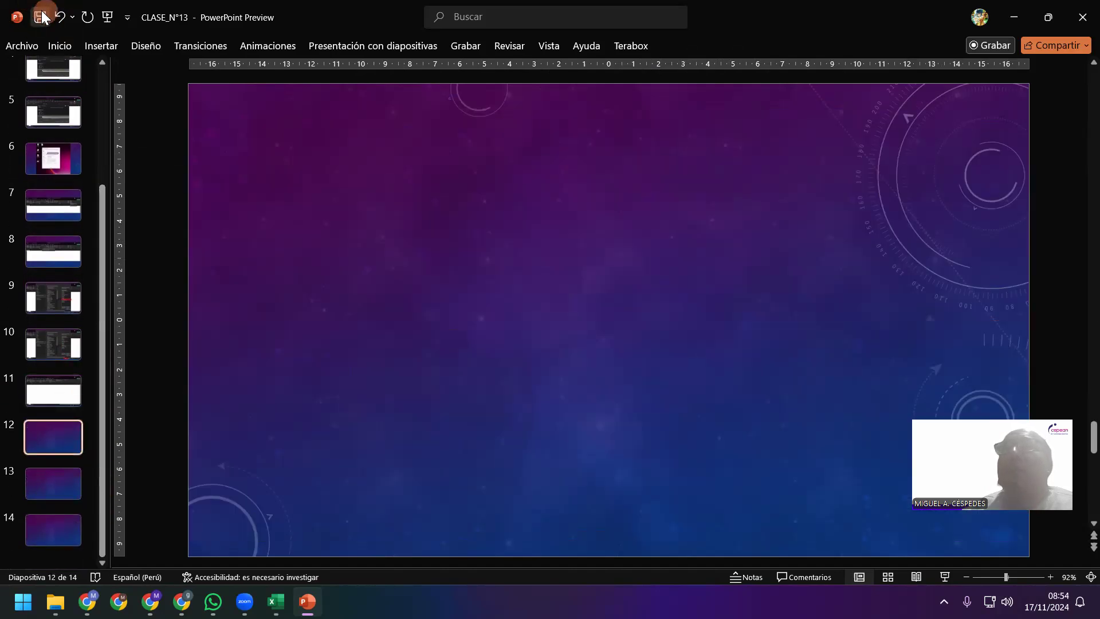
click(1009, 17)
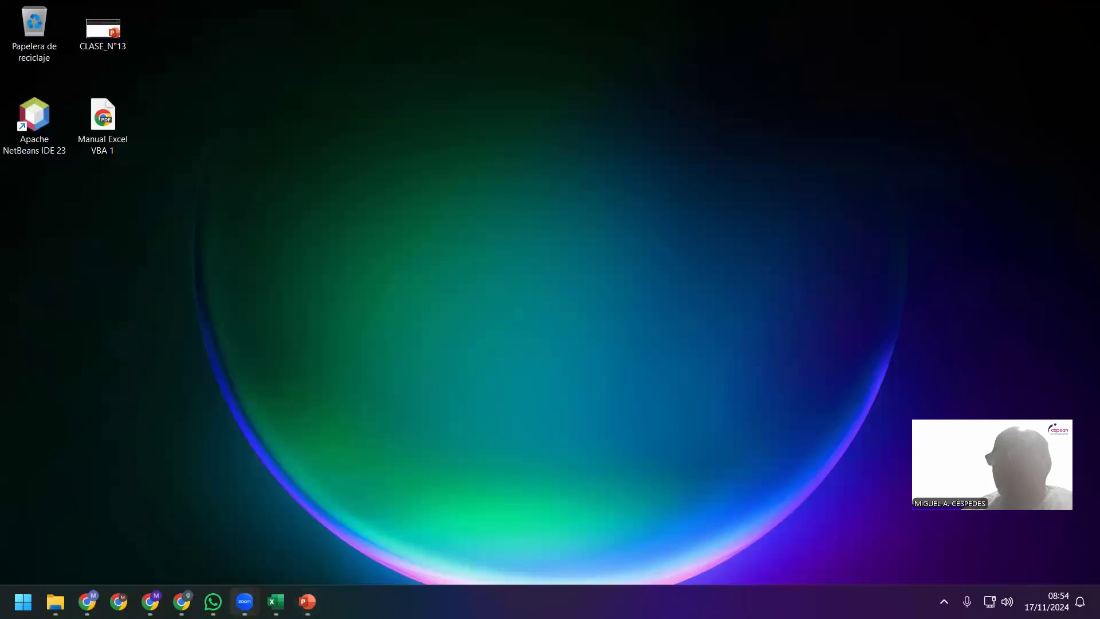
Switch to the blank Excel workbook and save it to Escritorio as Libro1 with the type Libro de Excel habilitado para macros
mouse_move(275, 601)
click(293, 539)
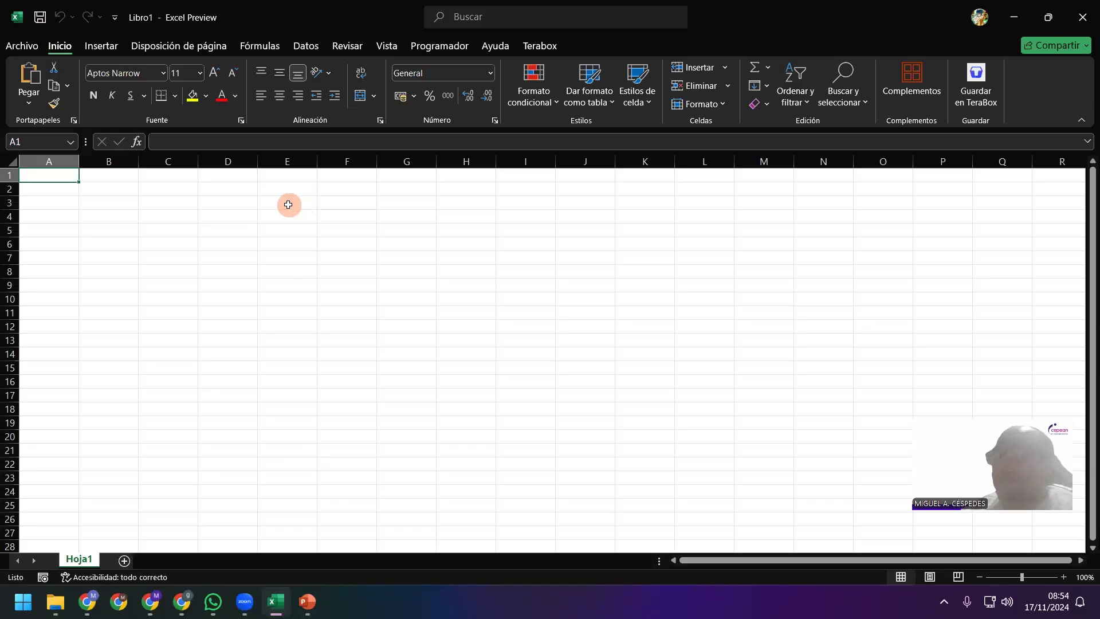
key(F12)
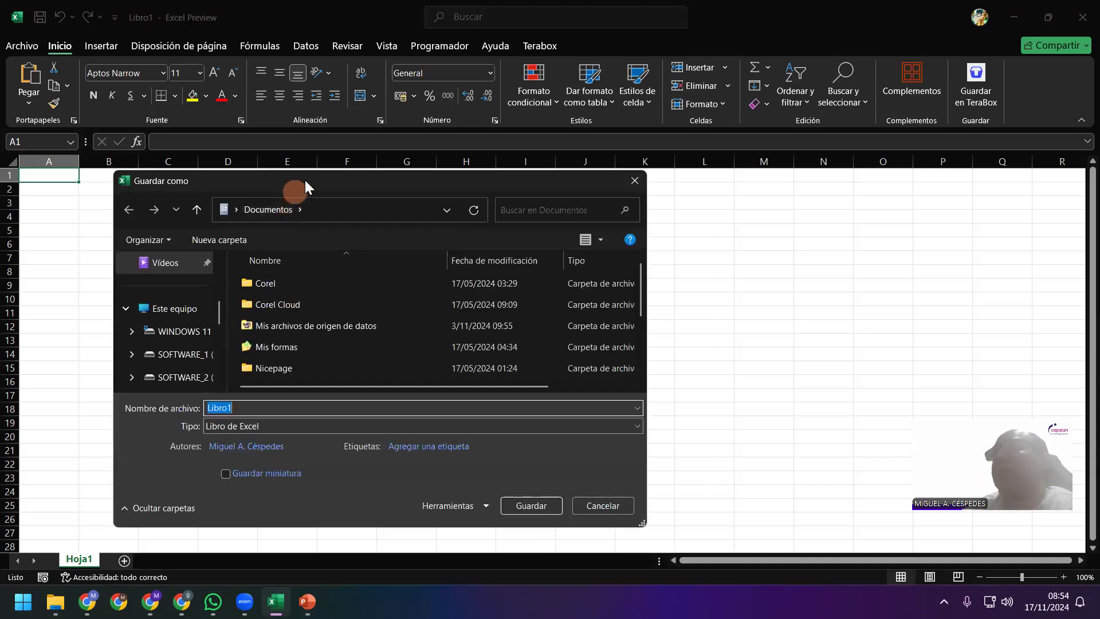
scroll(197, 327, up, 2)
scroll(197, 330, up, 2)
click(172, 335)
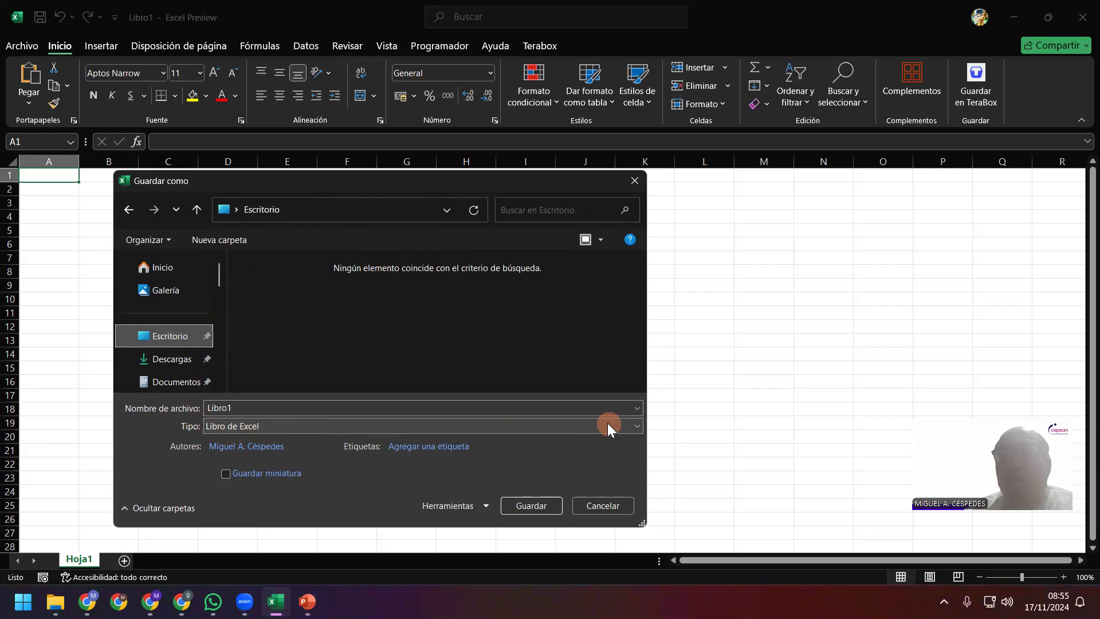
click(272, 430)
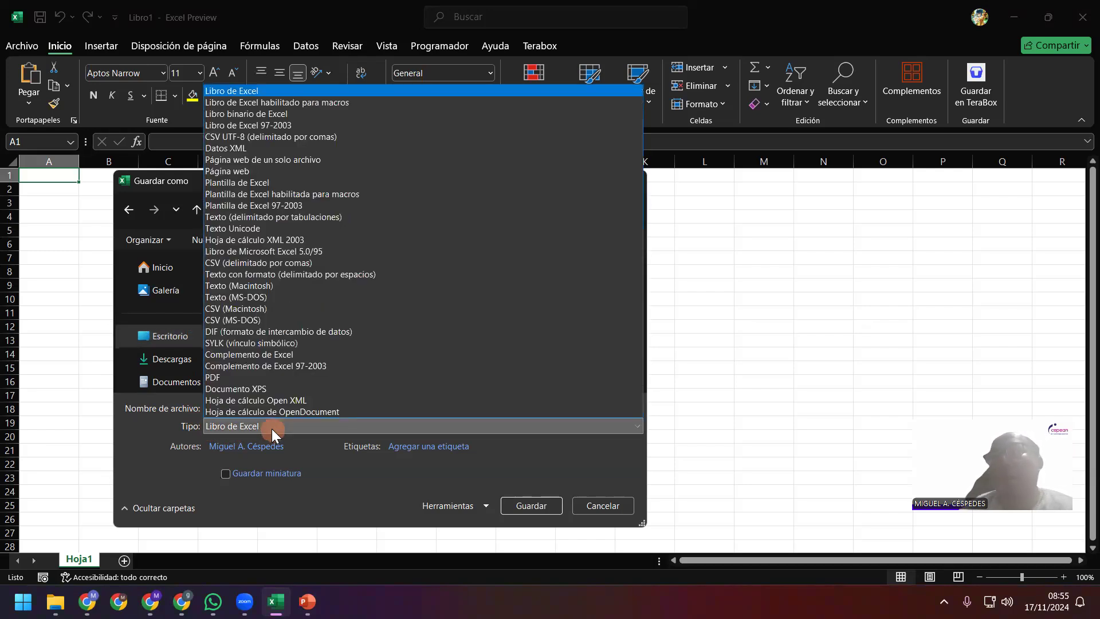
click(363, 101)
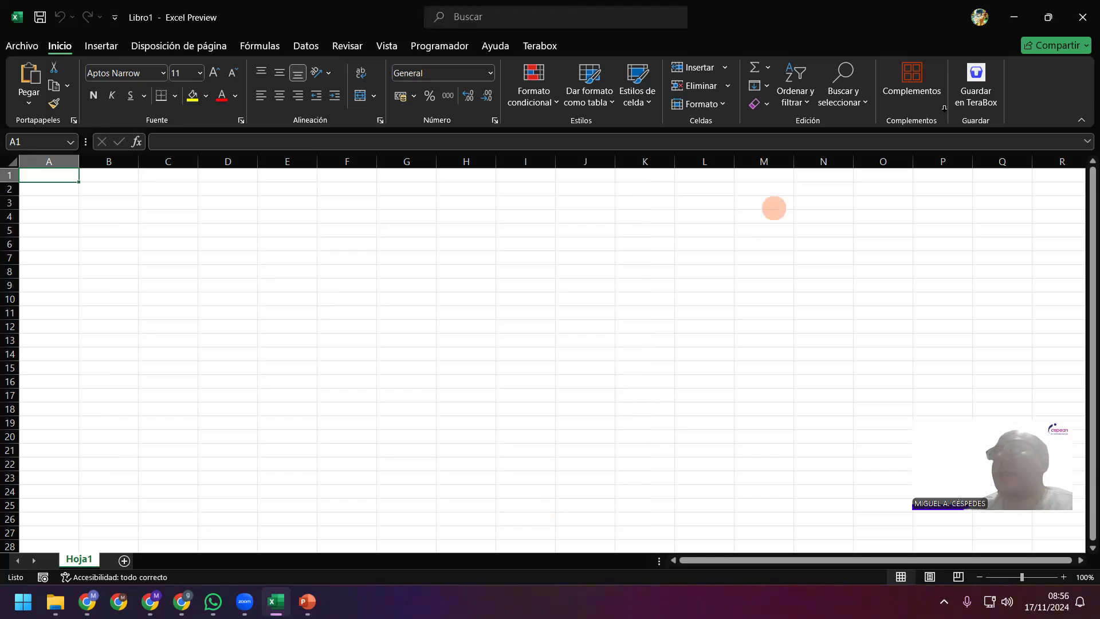
Close the Excel workbook and refresh the desktop
click(1082, 17)
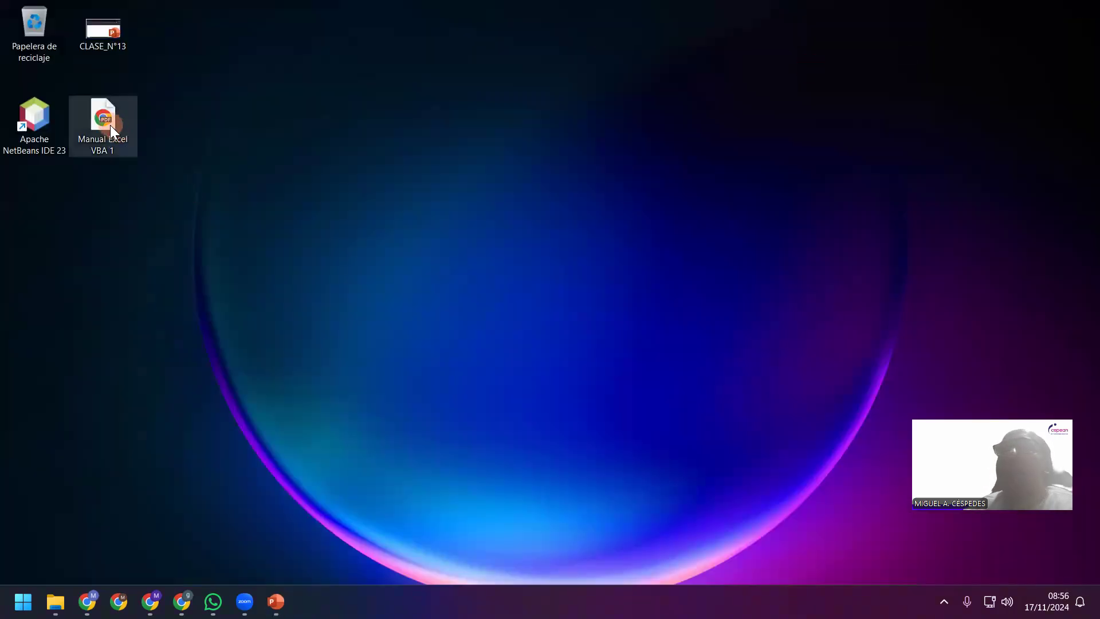
right_click(240, 182)
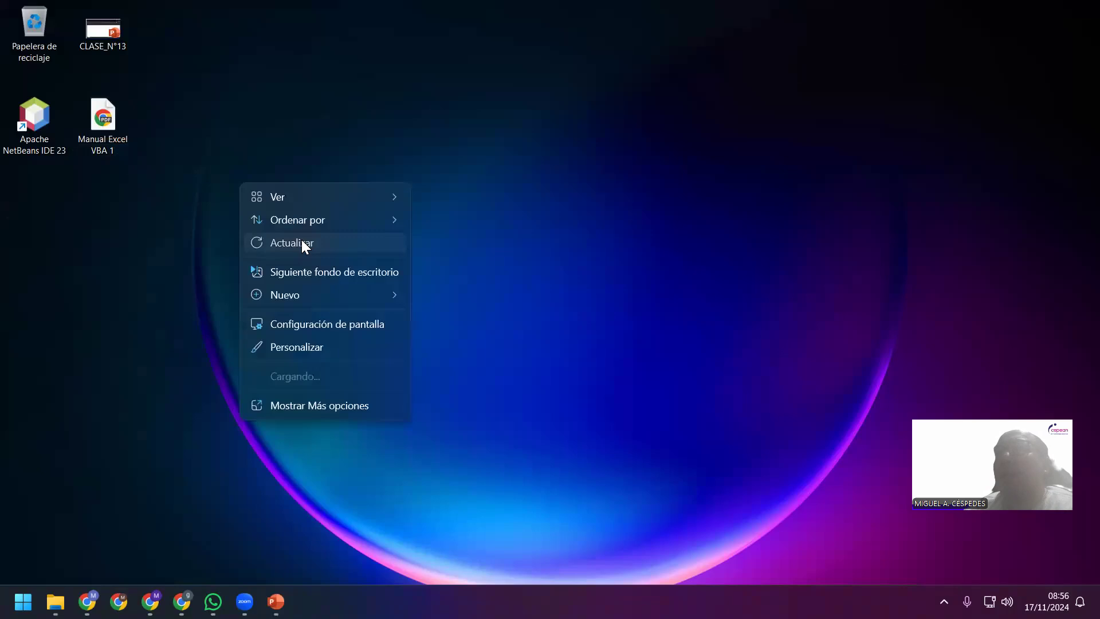
click(301, 239)
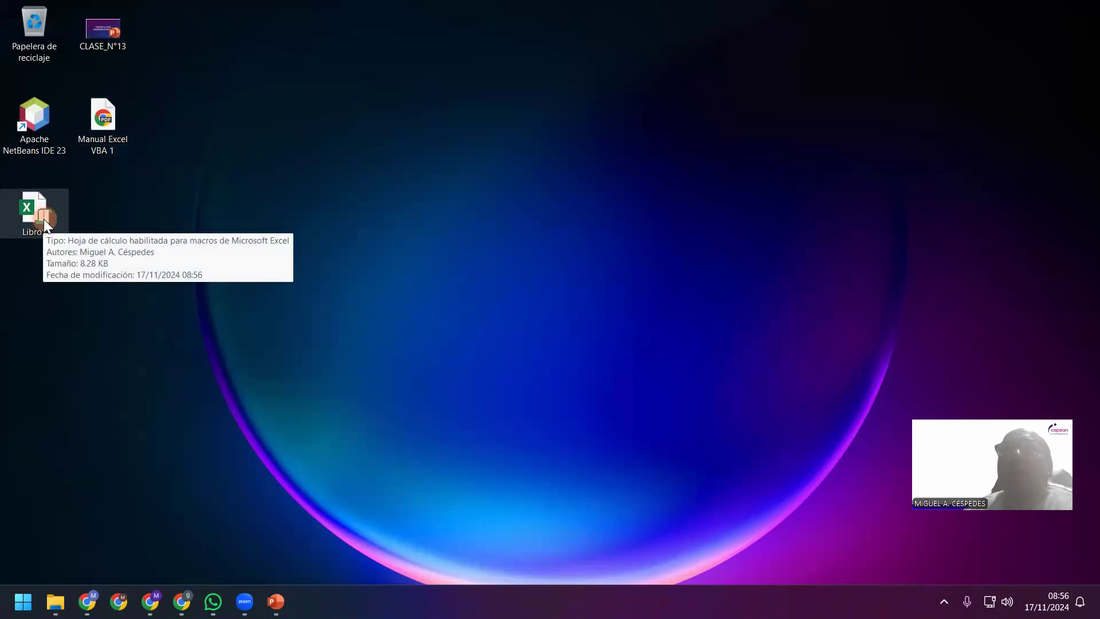
Examine the complete file type entry in the properties of the Libro1 desktop file, including its extension, and close the properties
right_click(44, 218)
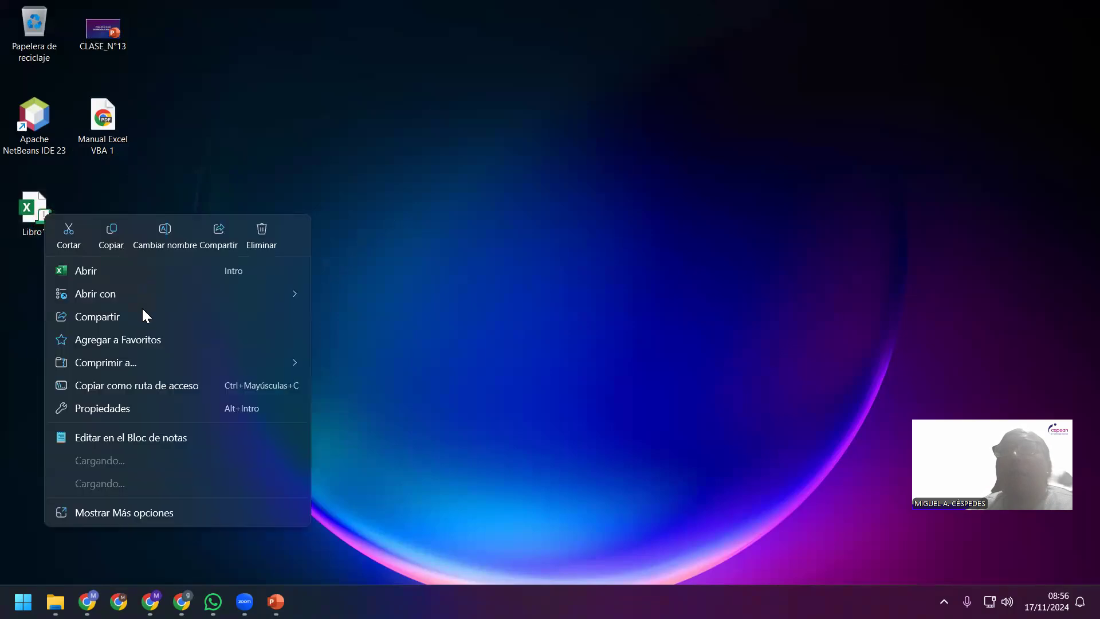
click(120, 407)
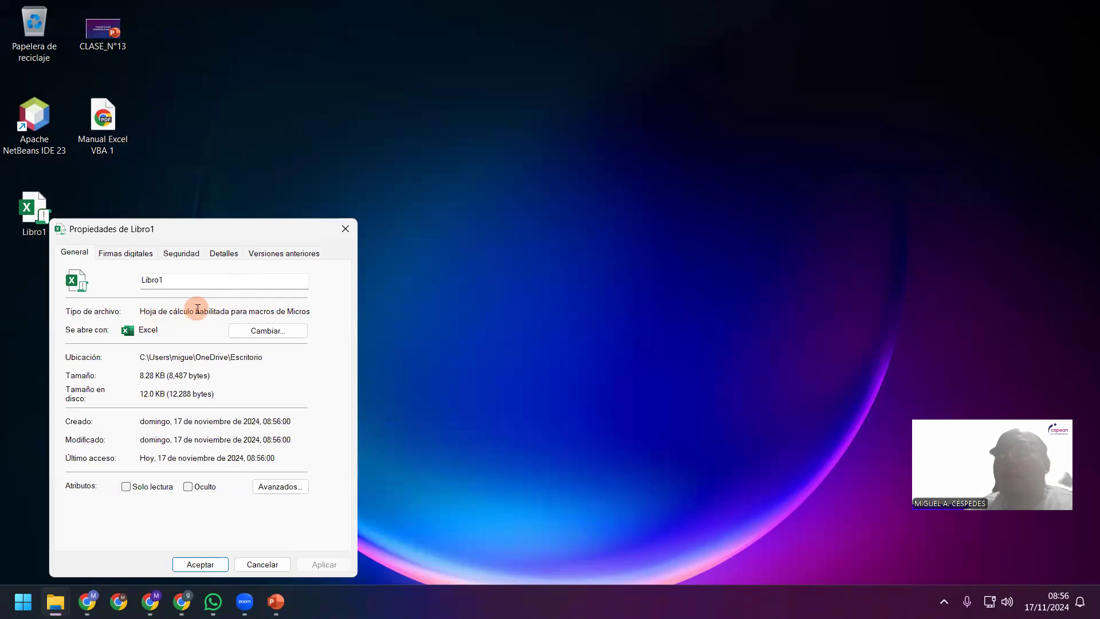
click(312, 311)
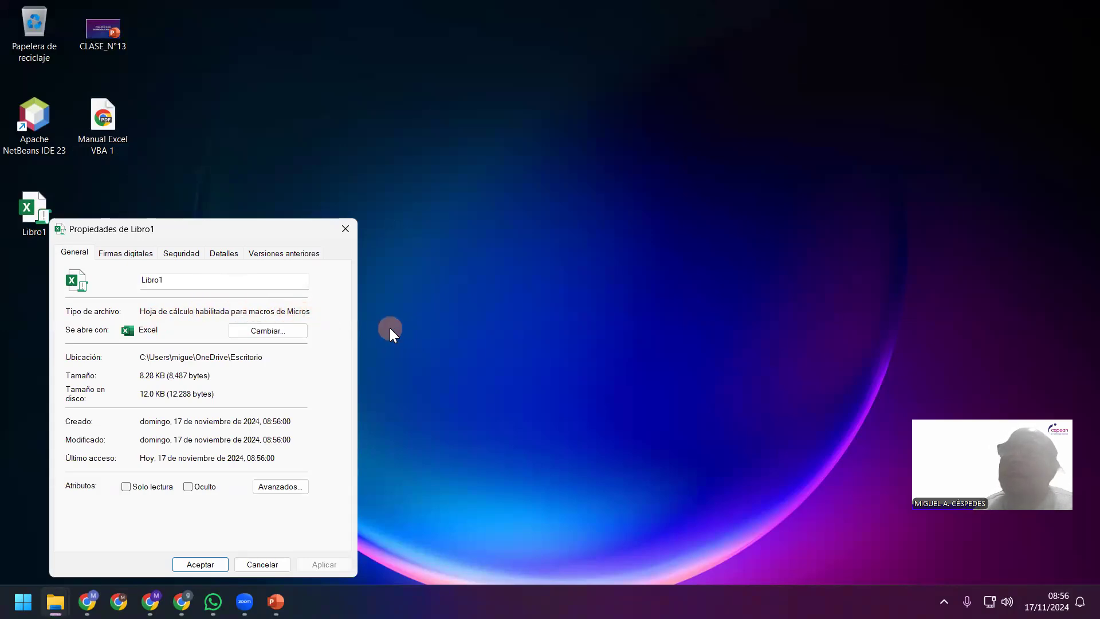
key(Right)
key(Right)
key(Right)
key(Right)
key(Right)
key(Right)
key(Right)
key(Right)
key(Right)
key(Right)
key(Right)
key(Right)
key(Right)
key(Right)
key(Right)
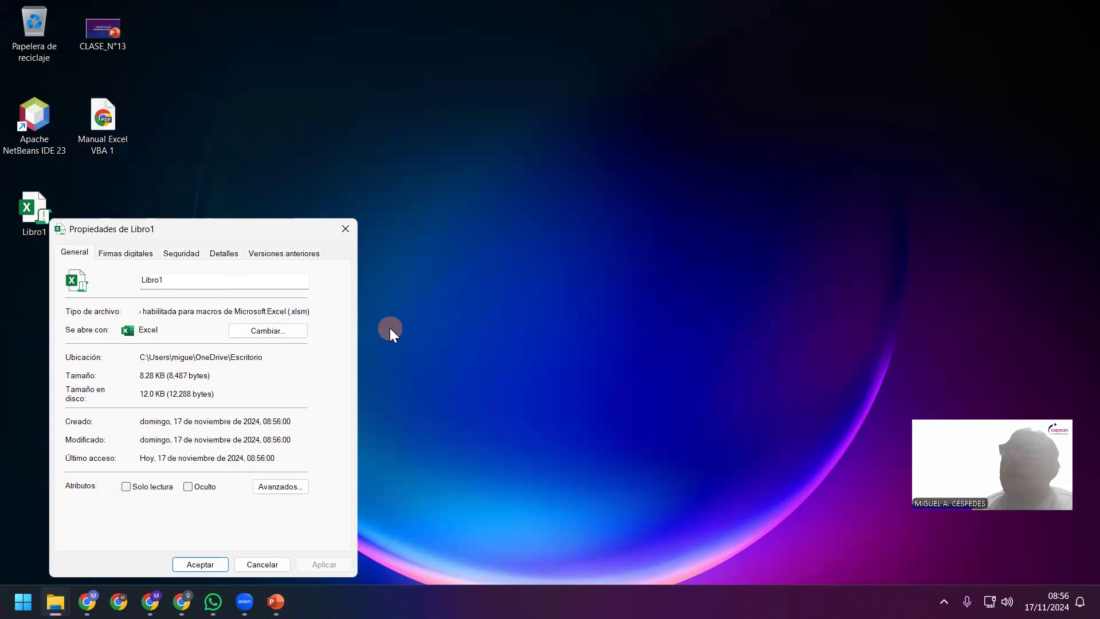
click(347, 230)
Open the Libro1 workbook from the desktop and view the Programador and Vista ribbon commands
double_click(42, 221)
click(667, 108)
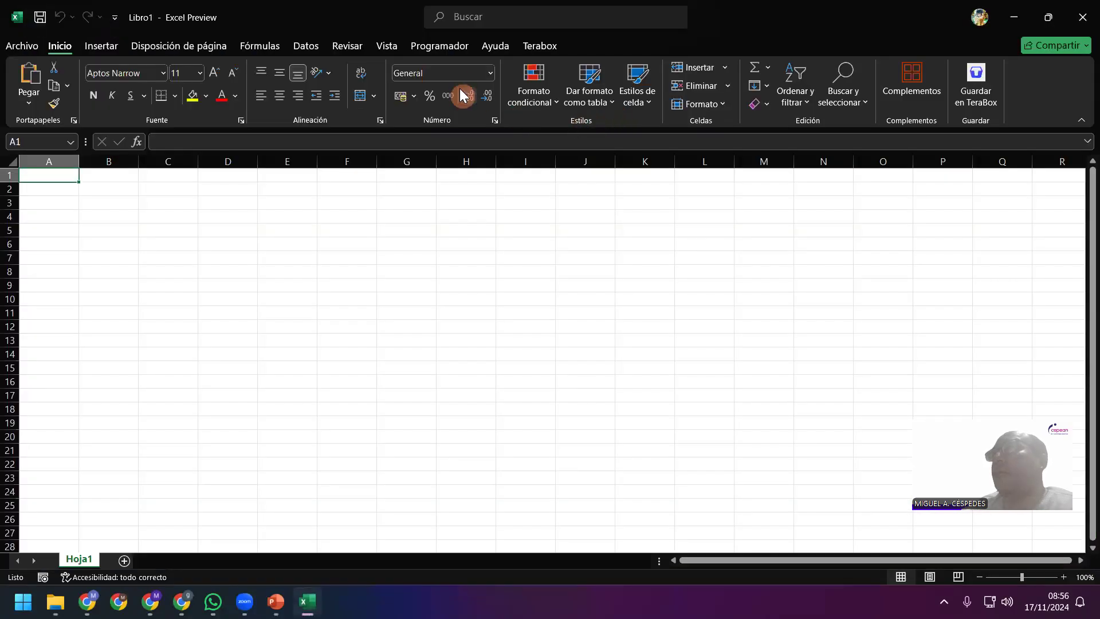
click(446, 47)
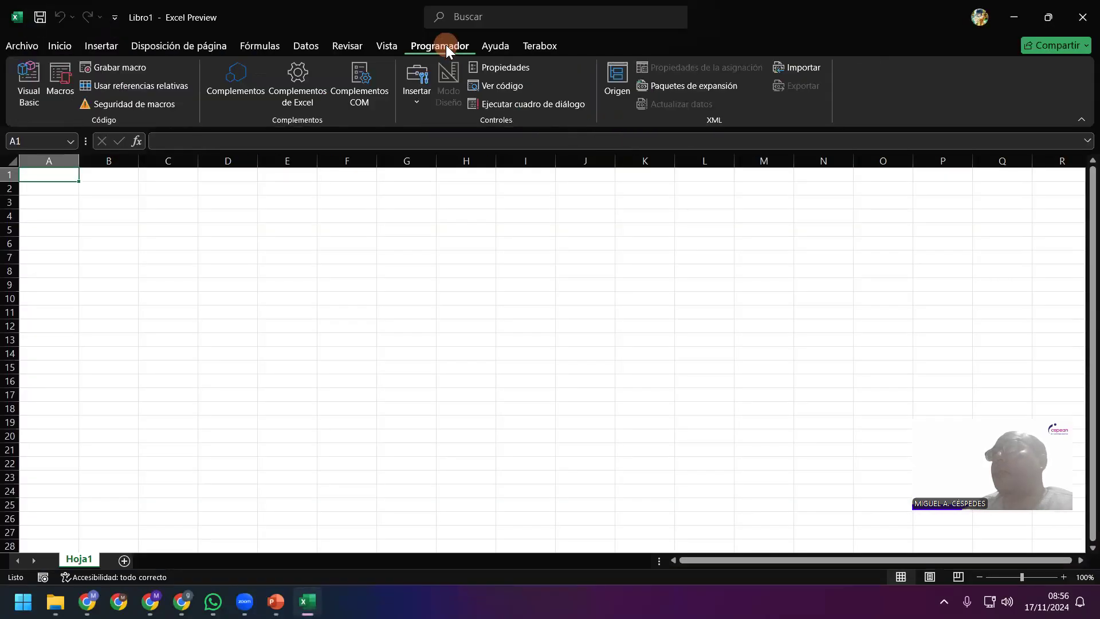
click(388, 49)
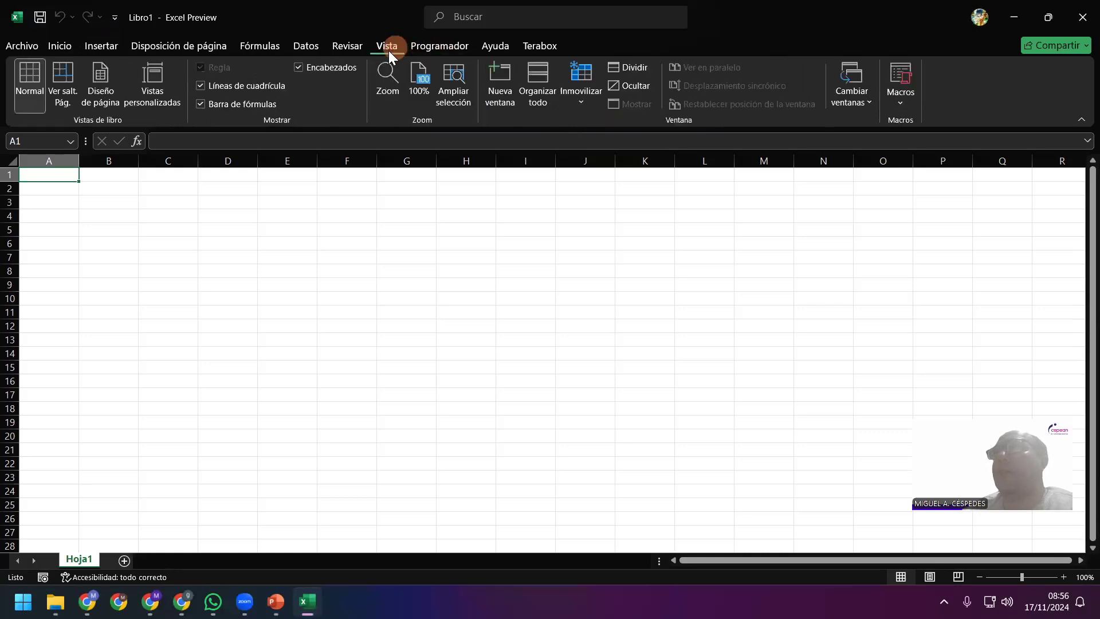
Customize the ribbon to hide the Programador main tab and apply the change
right_click(305, 110)
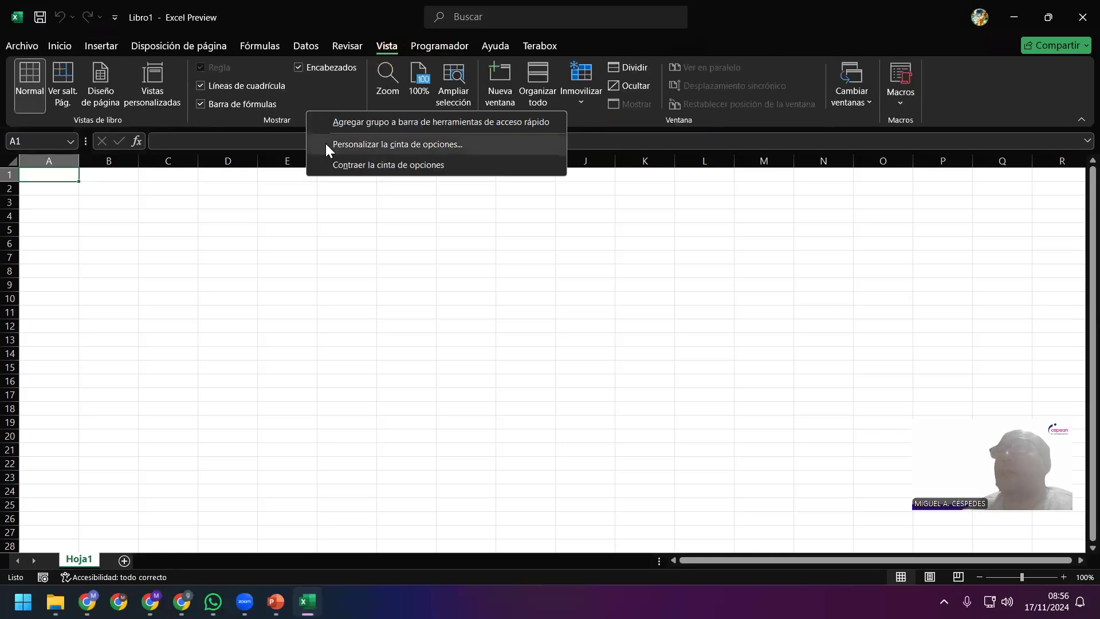
click(364, 146)
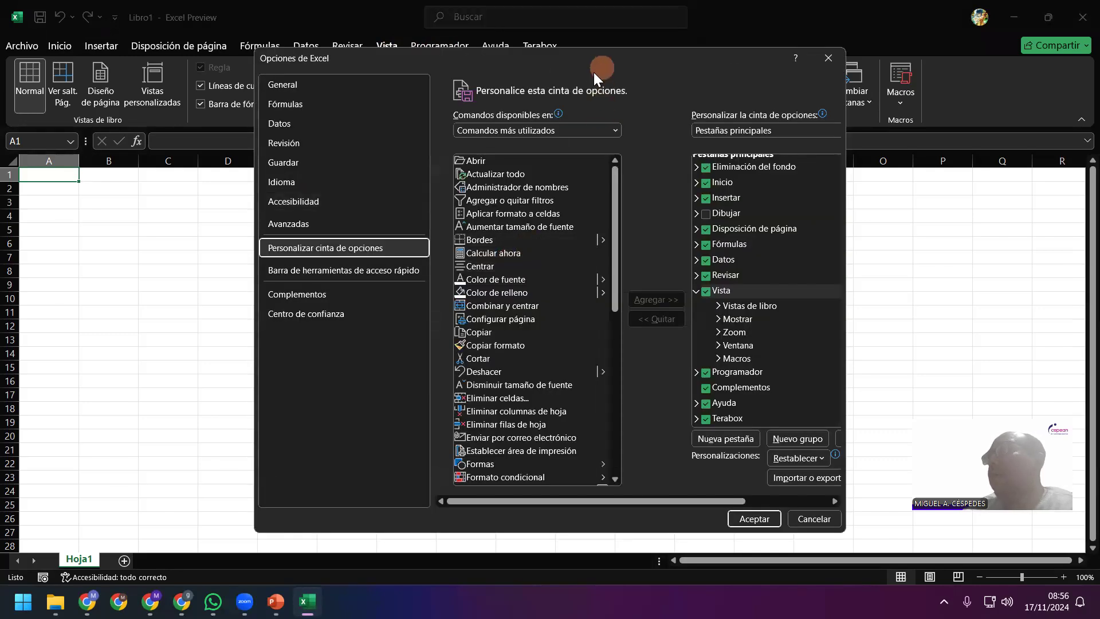
drag(593, 69, 539, 104)
click(652, 406)
click(643, 326)
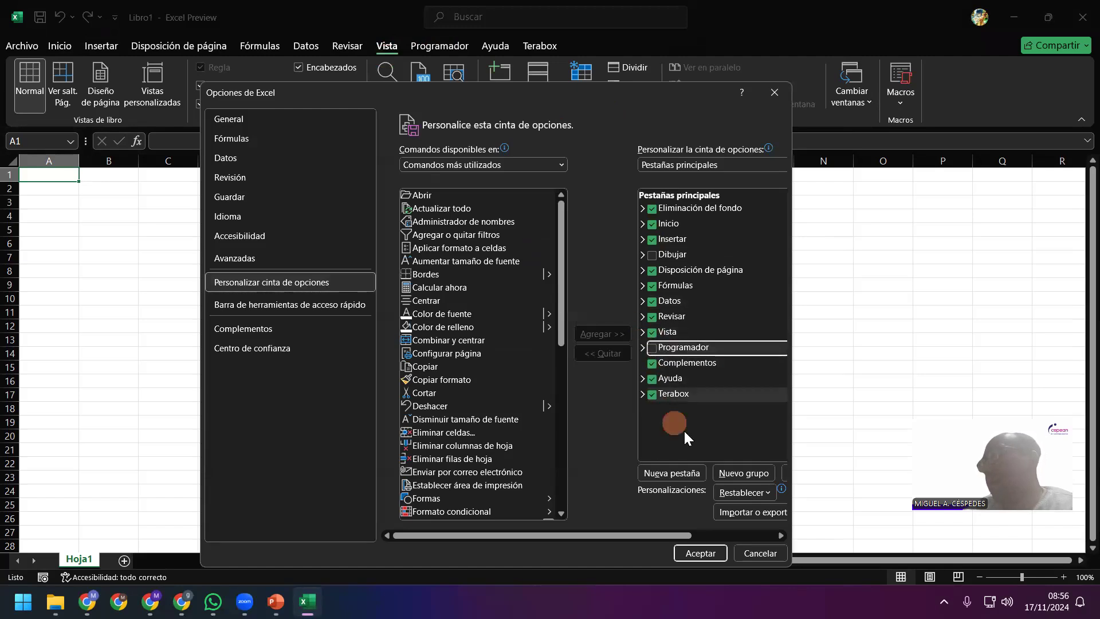
click(696, 551)
Restore the Programador main tab through the ribbon customization options and apply the change
right_click(325, 110)
click(401, 145)
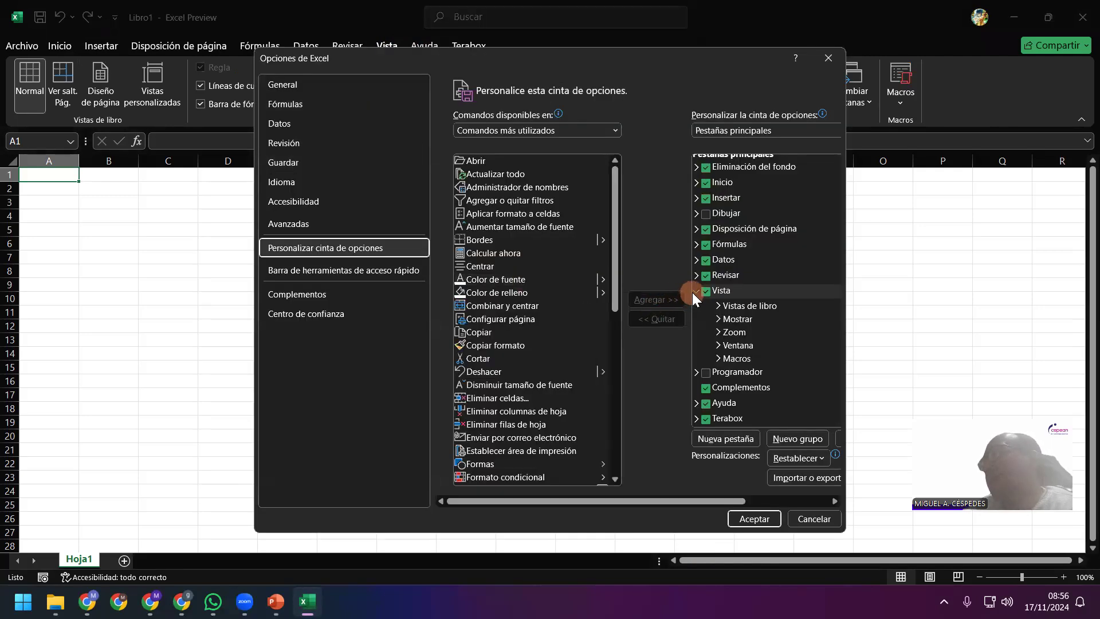
click(693, 292)
drag(618, 65, 620, 77)
click(707, 326)
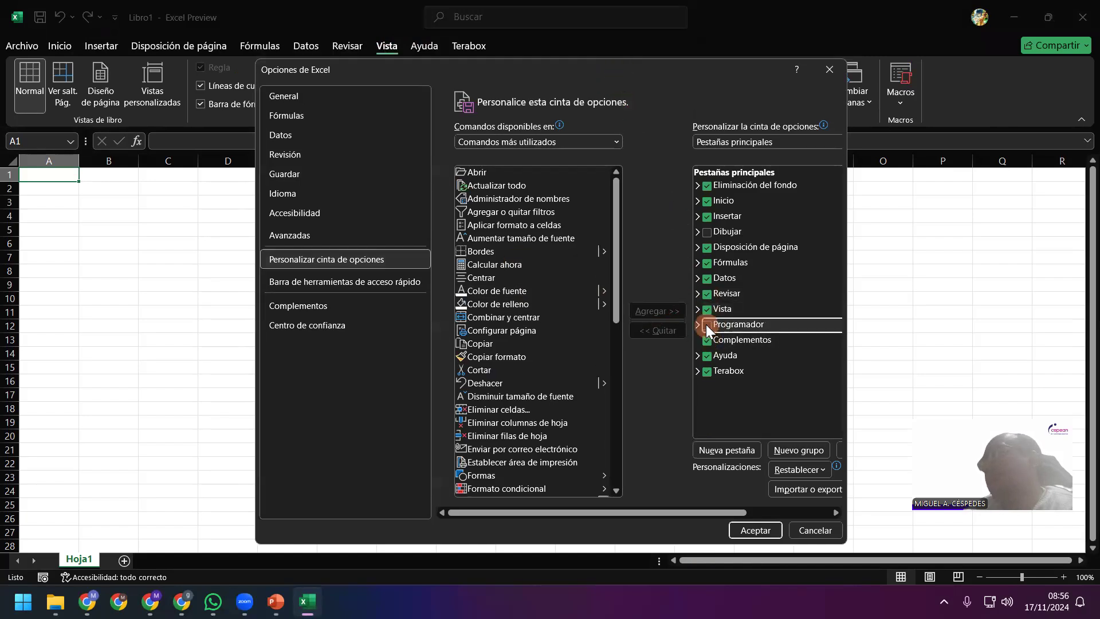
click(755, 527)
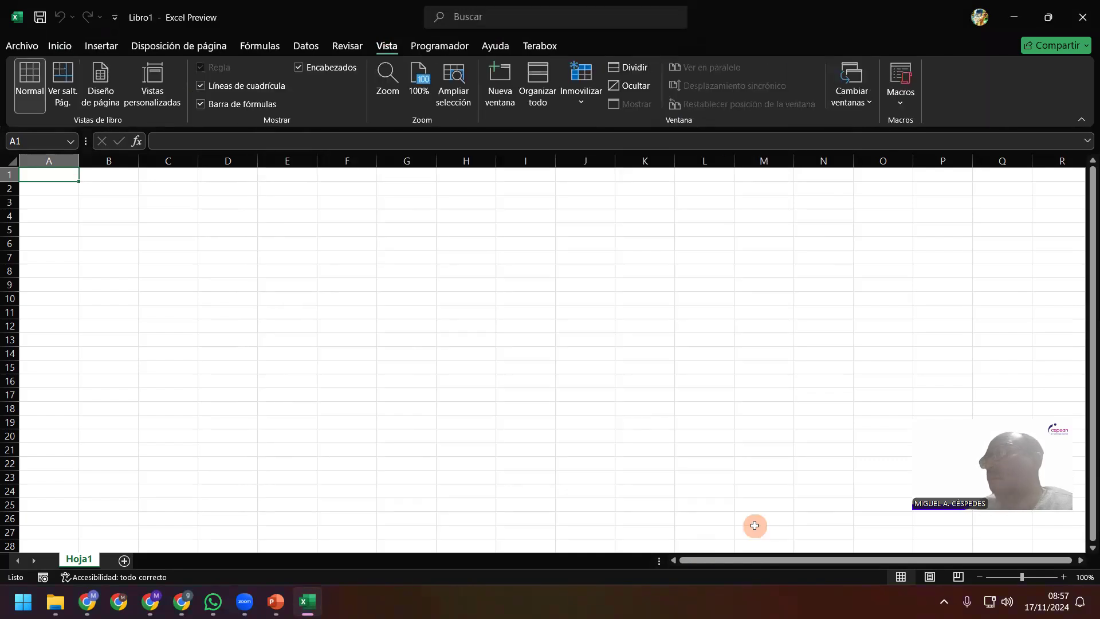
Save the Libro1 workbook and review the macro recording commands offered under Programador and Vista
click(40, 17)
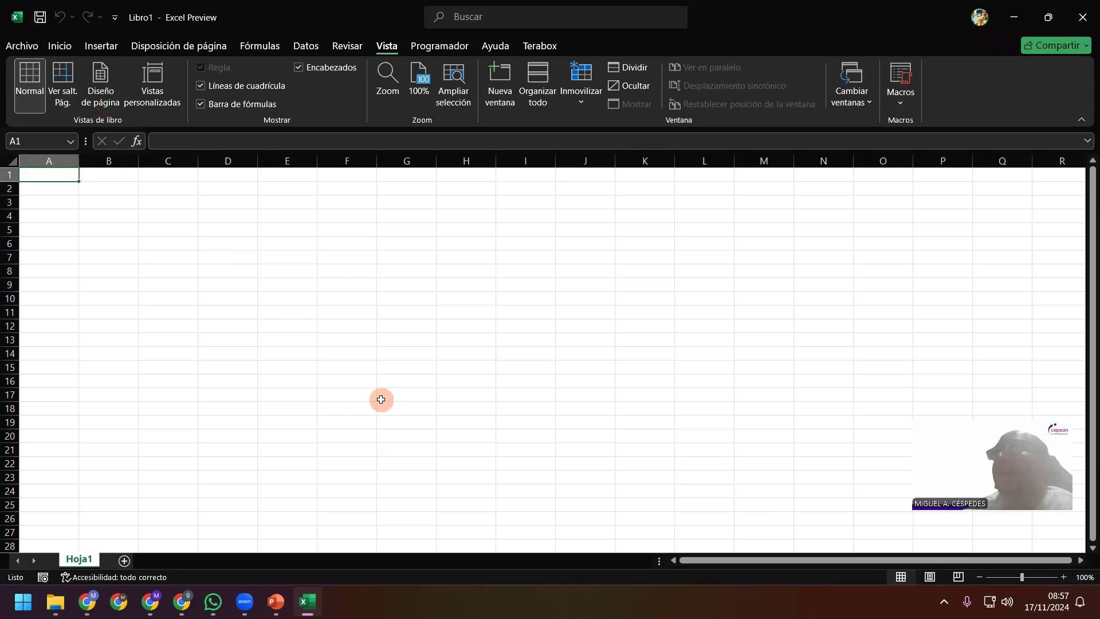
click(452, 48)
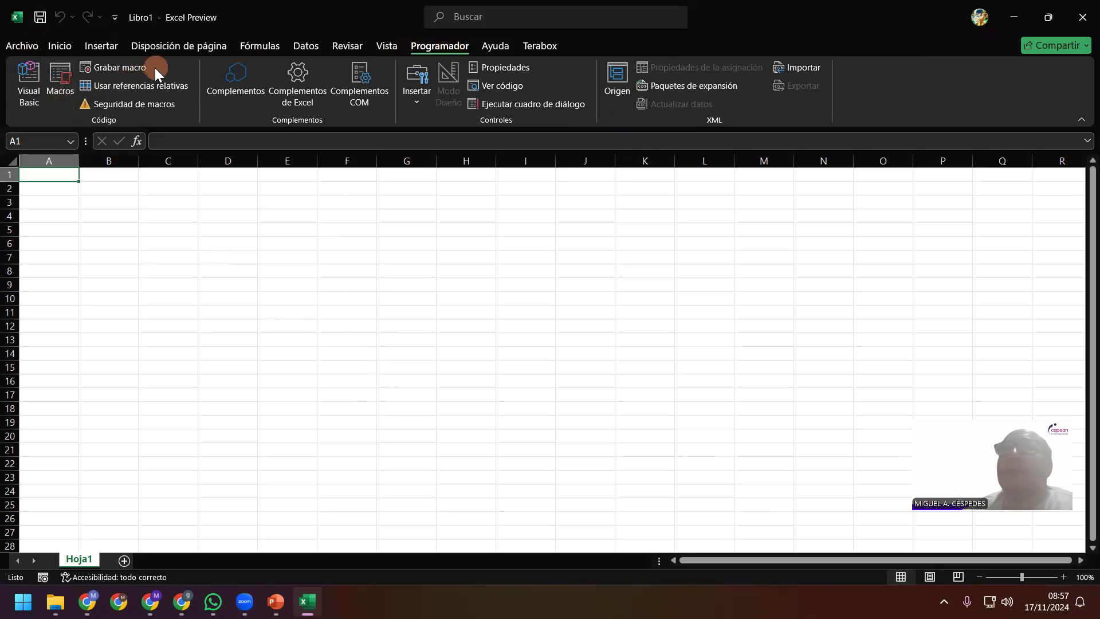
click(385, 46)
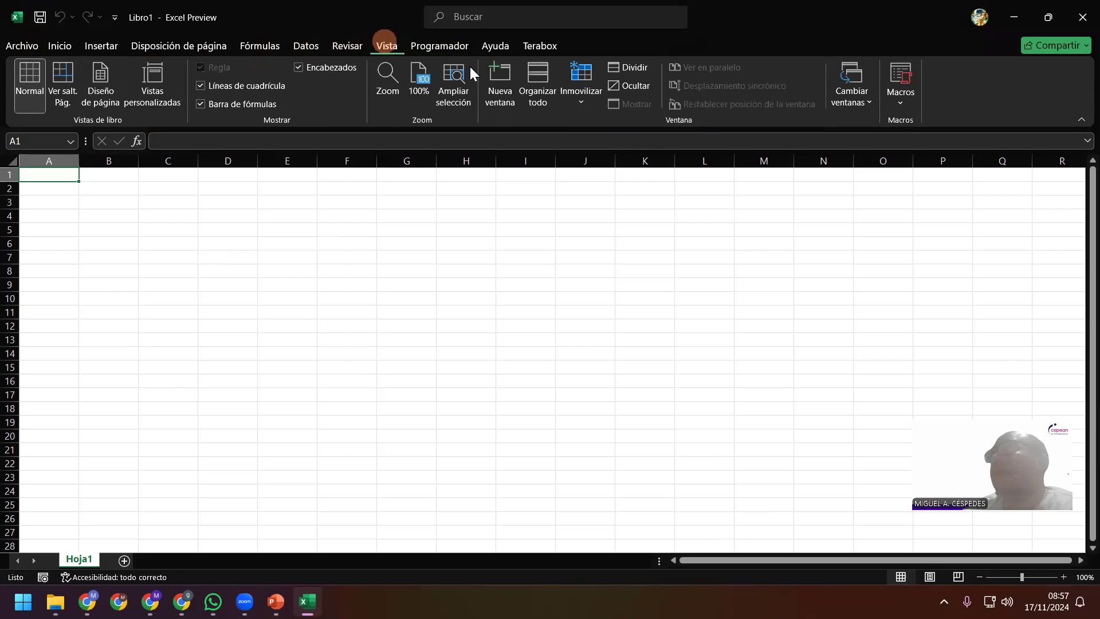
click(899, 99)
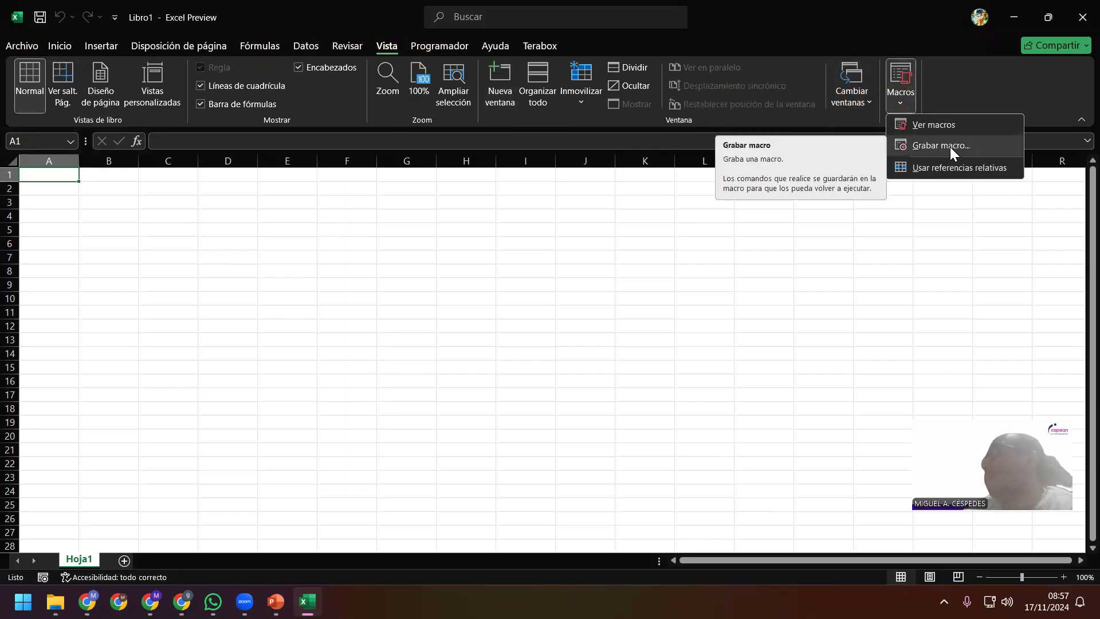
click(117, 191)
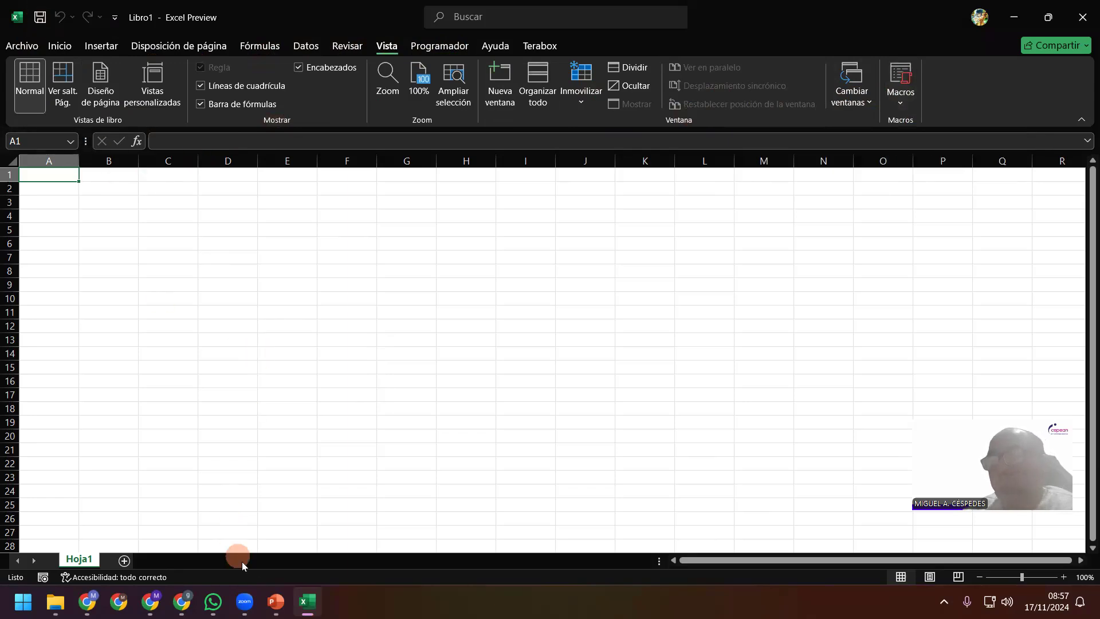
Consult the macro recording steps in the VBA manual in Chrome and start recording a new macro in the Libro1 workbook in Excel
mouse_move(87, 601)
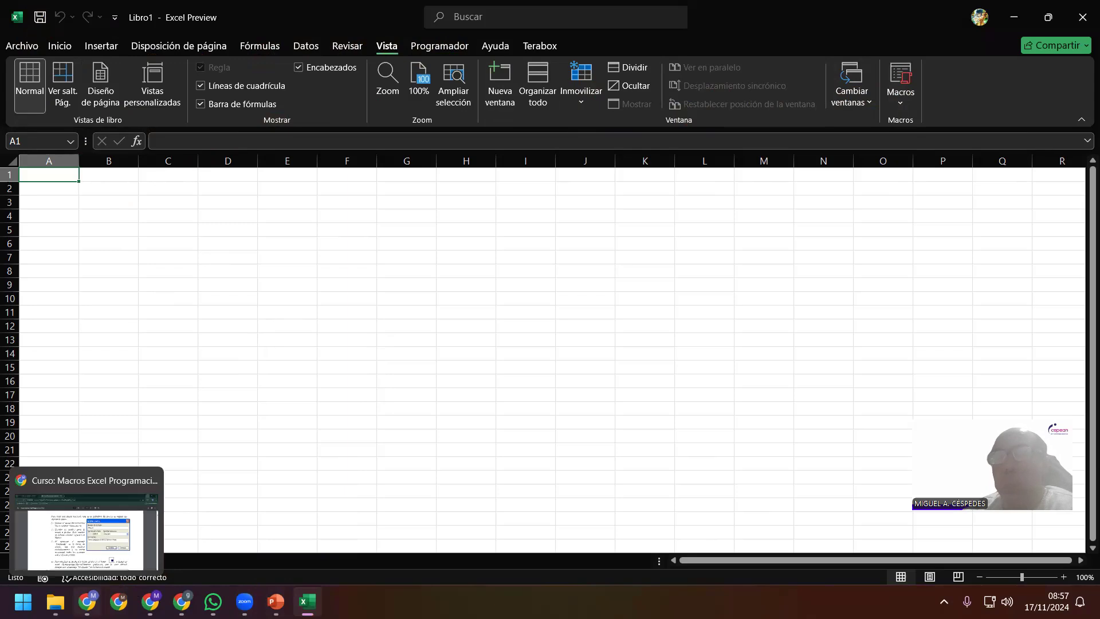
click(101, 537)
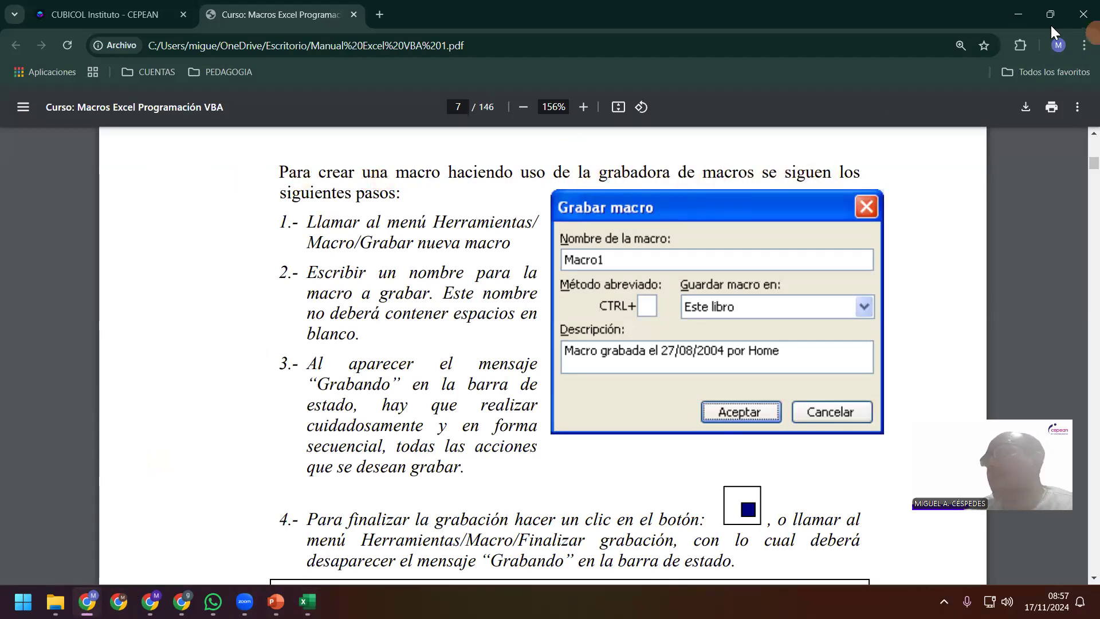
click(1026, 13)
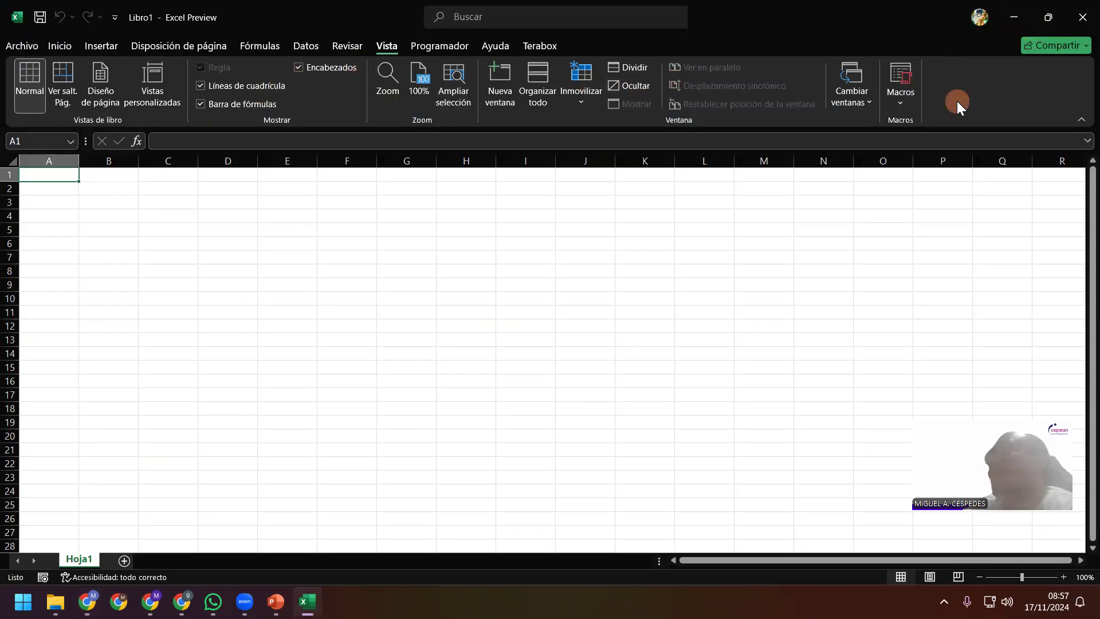
click(897, 102)
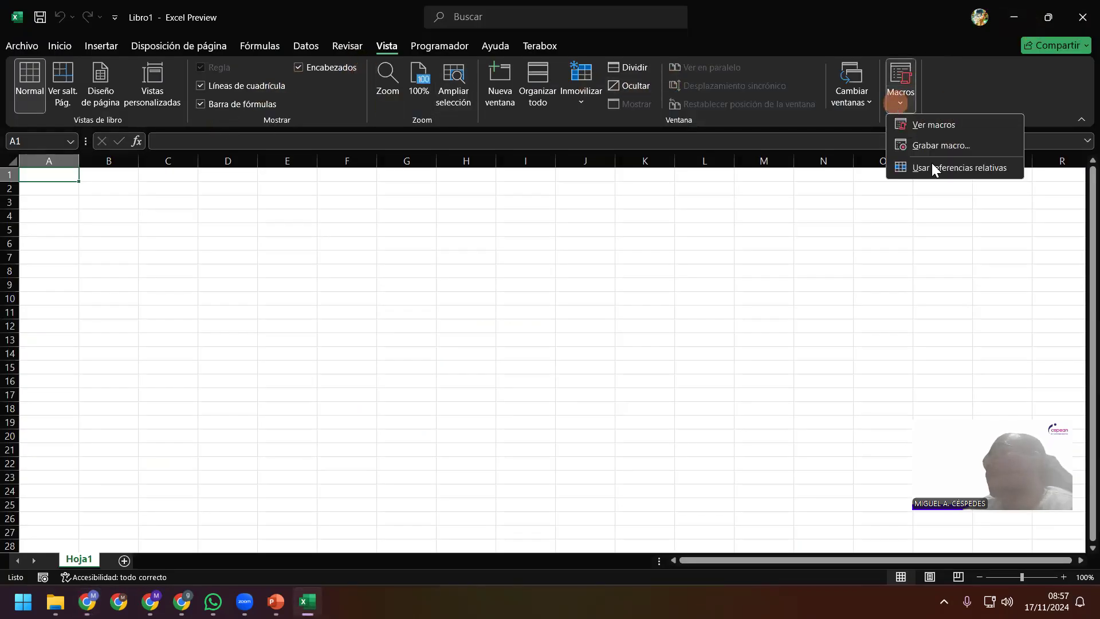
click(980, 147)
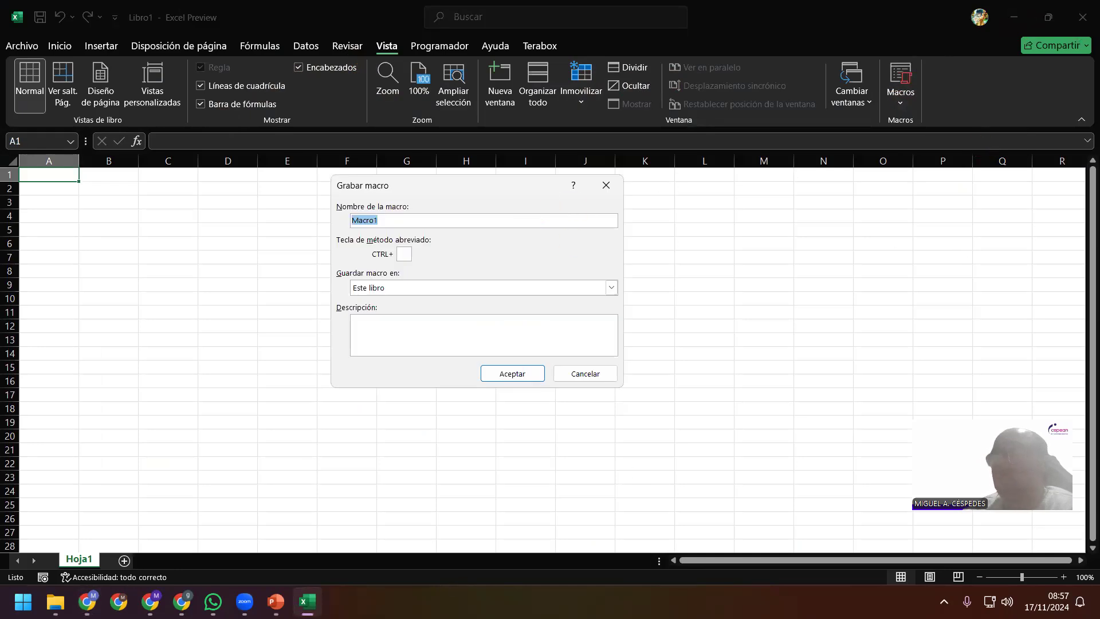
Switch to PowerPoint and insert screenshots of the Excel window and the Grabar macro dialog on slide 12
click(275, 601)
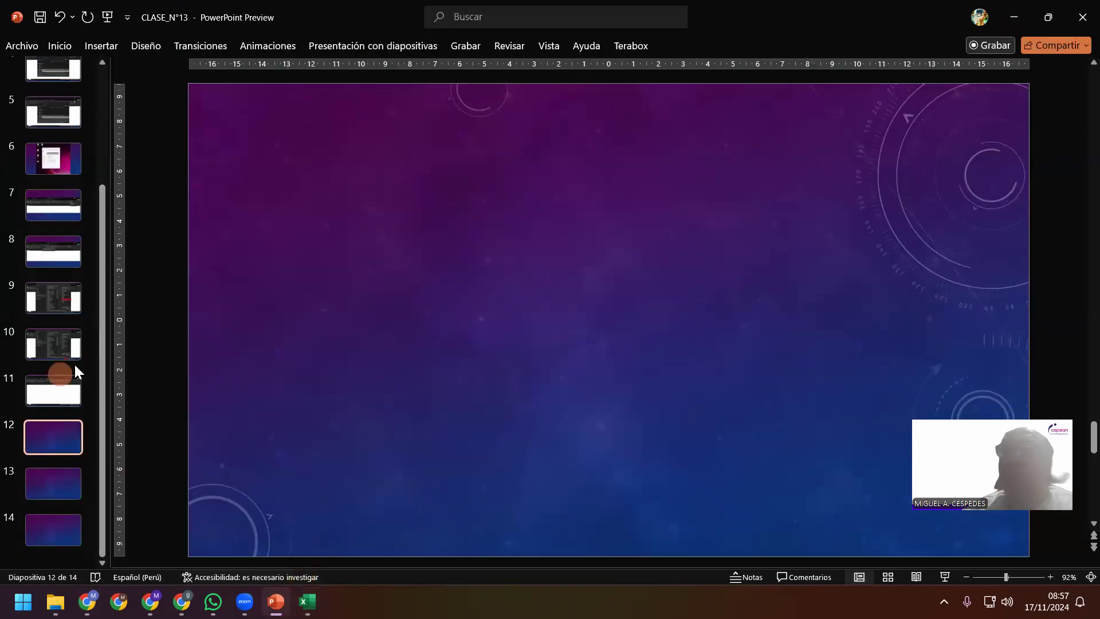
click(109, 45)
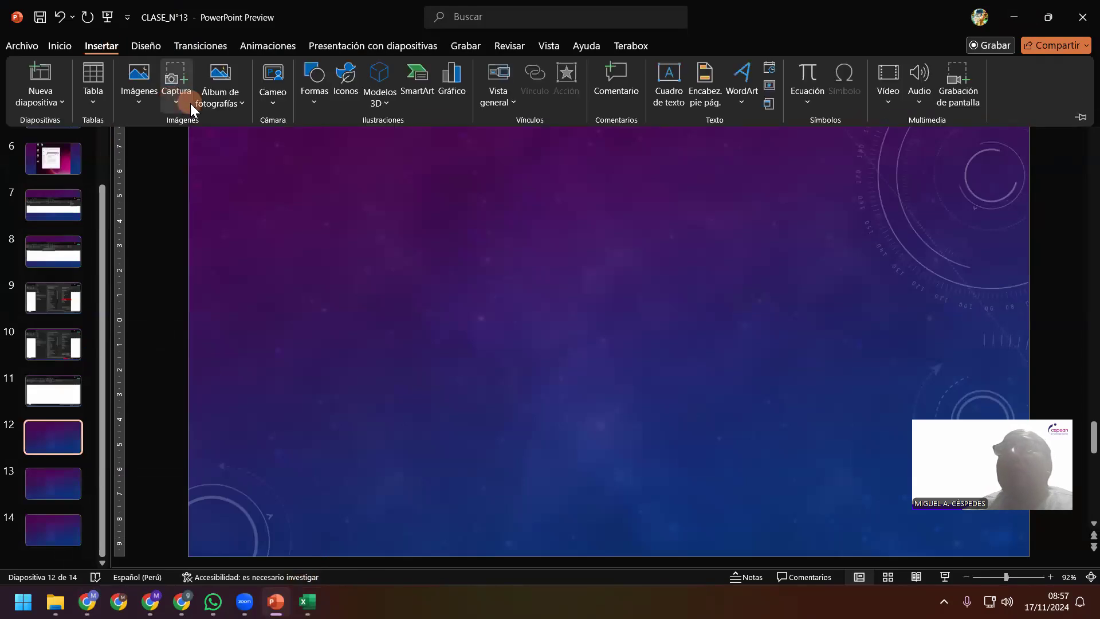
click(178, 101)
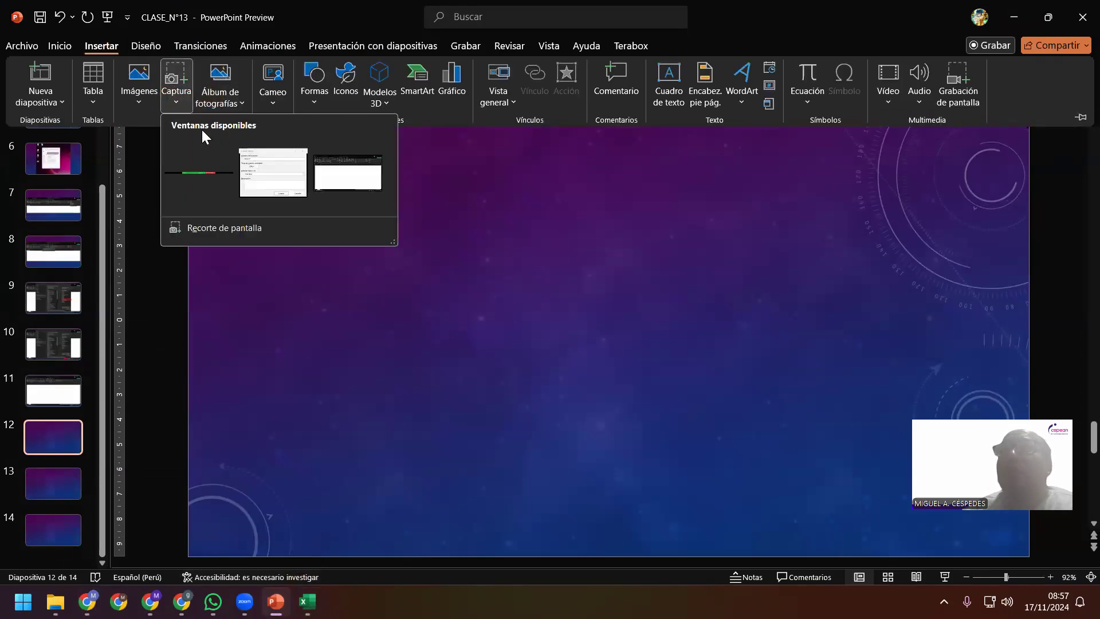
click(342, 172)
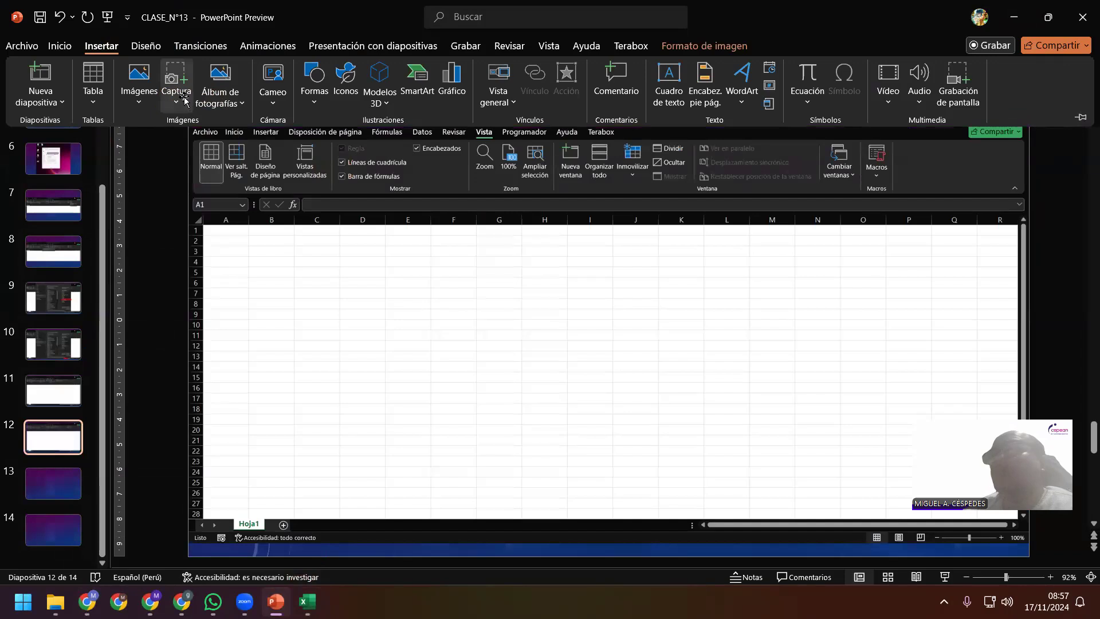
click(175, 94)
click(278, 166)
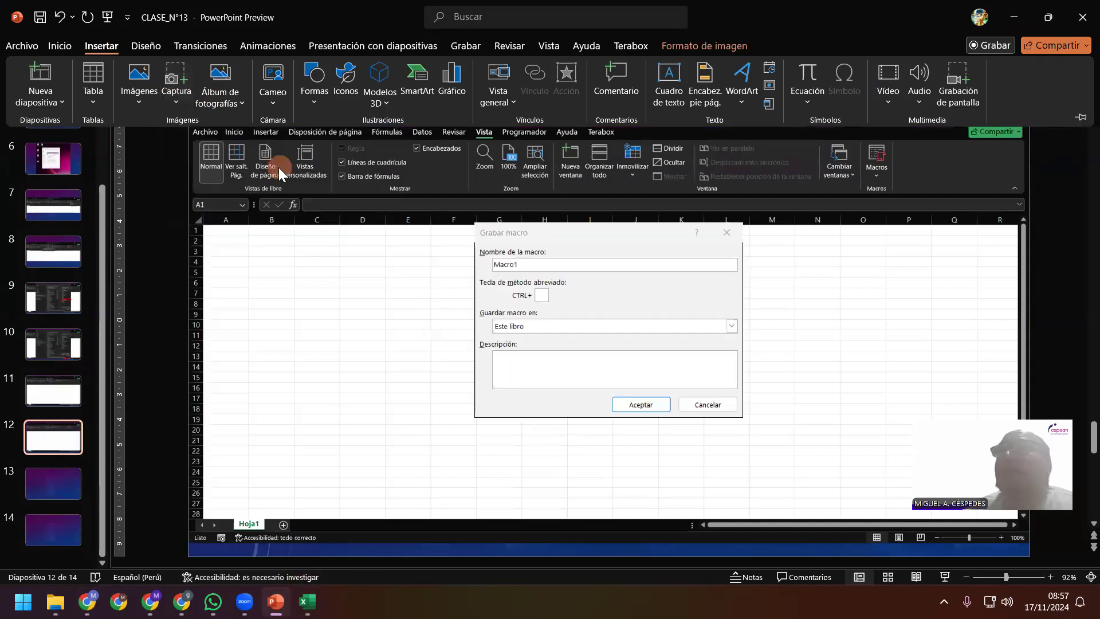
Apply a standard purple picture border to the Grabar macro dialog screenshot on slide 12
click(479, 246)
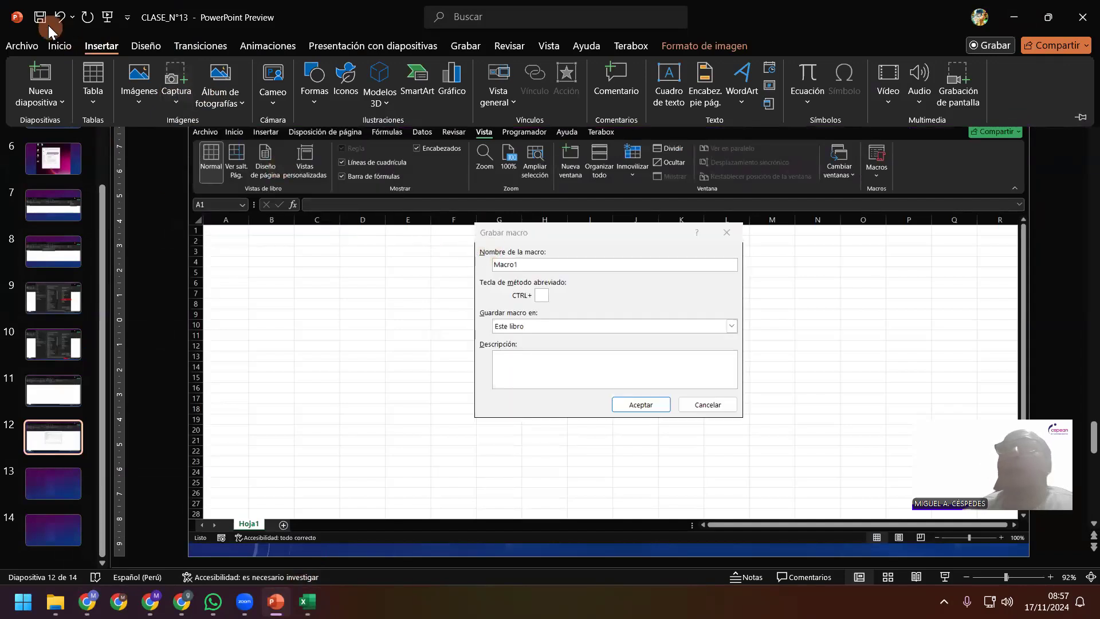
click(506, 265)
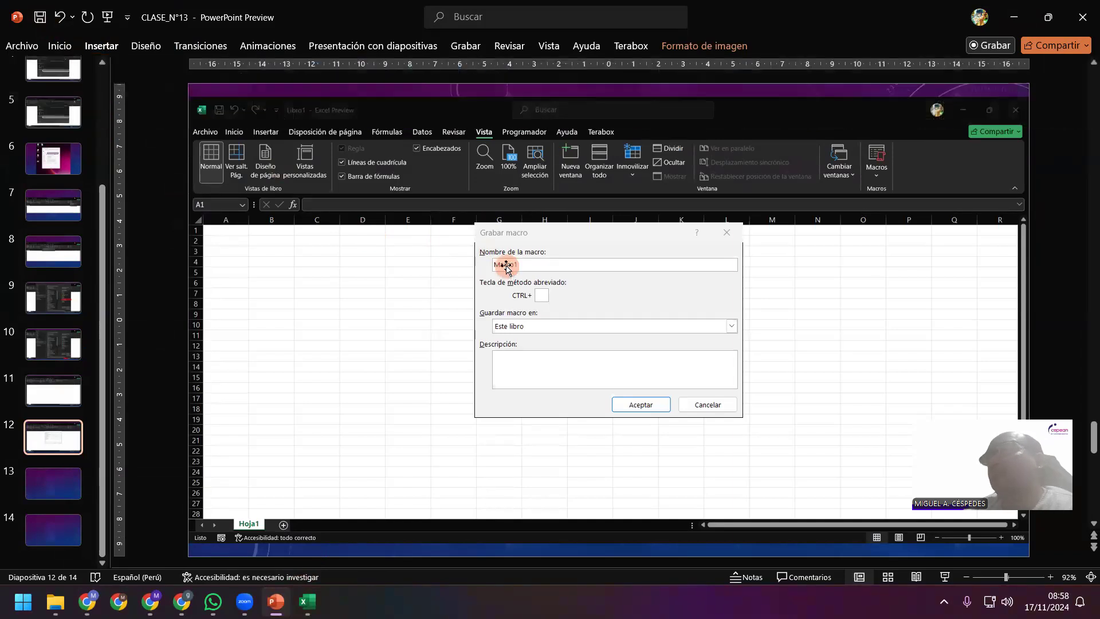
click(687, 47)
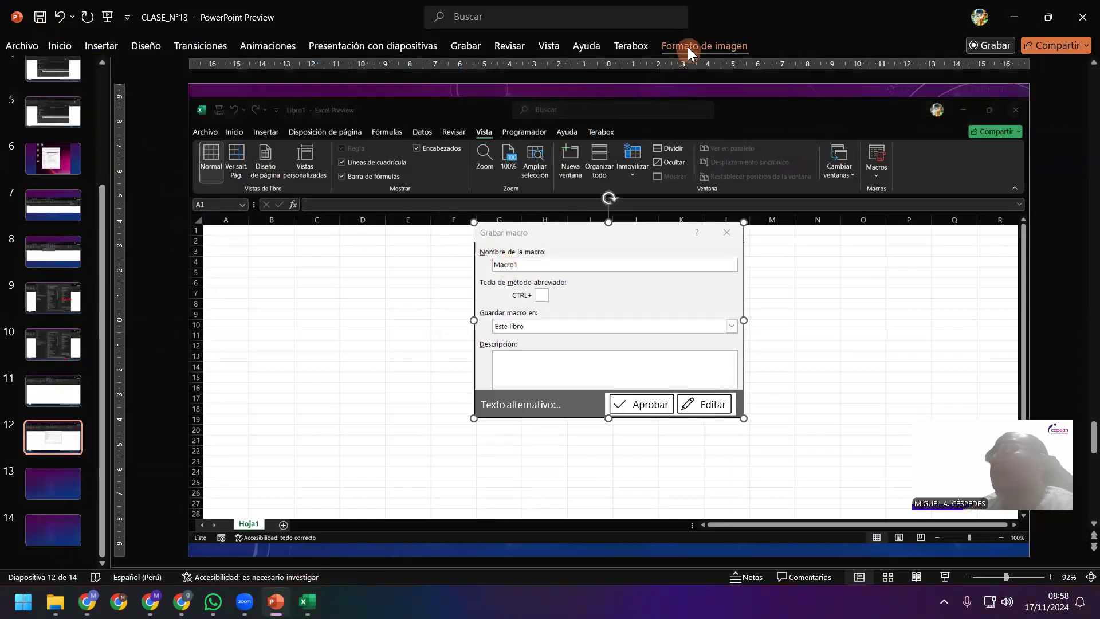
click(687, 47)
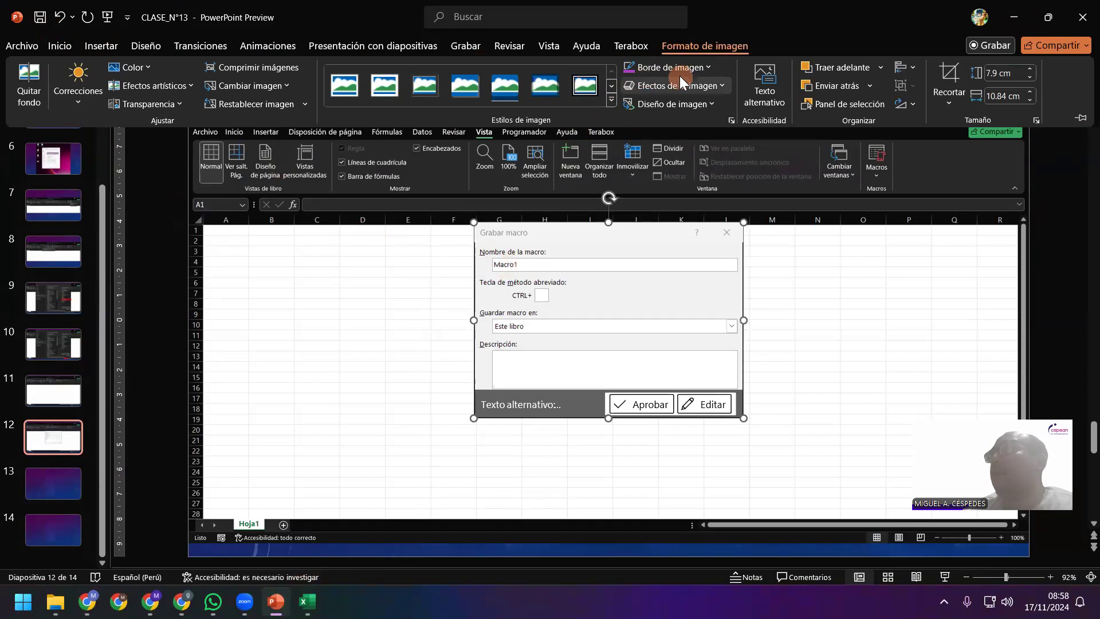
click(679, 67)
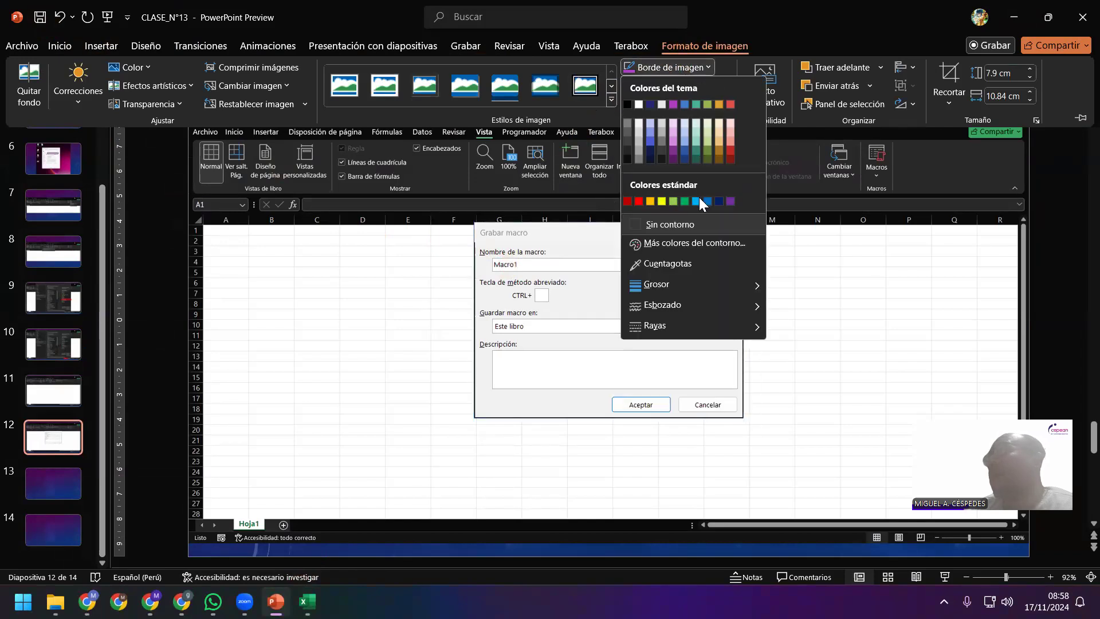
click(729, 199)
click(597, 252)
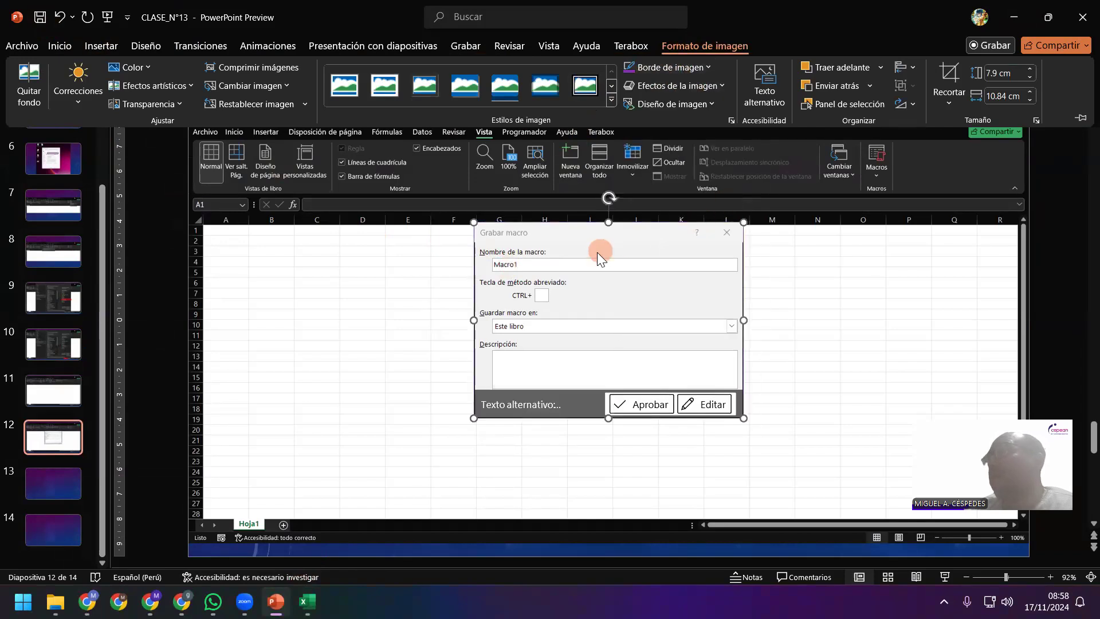
Shift the two screenshots on slide 12 slightly down, select slide 13 and save the presentation
click(429, 301)
drag(541, 294, 546, 308)
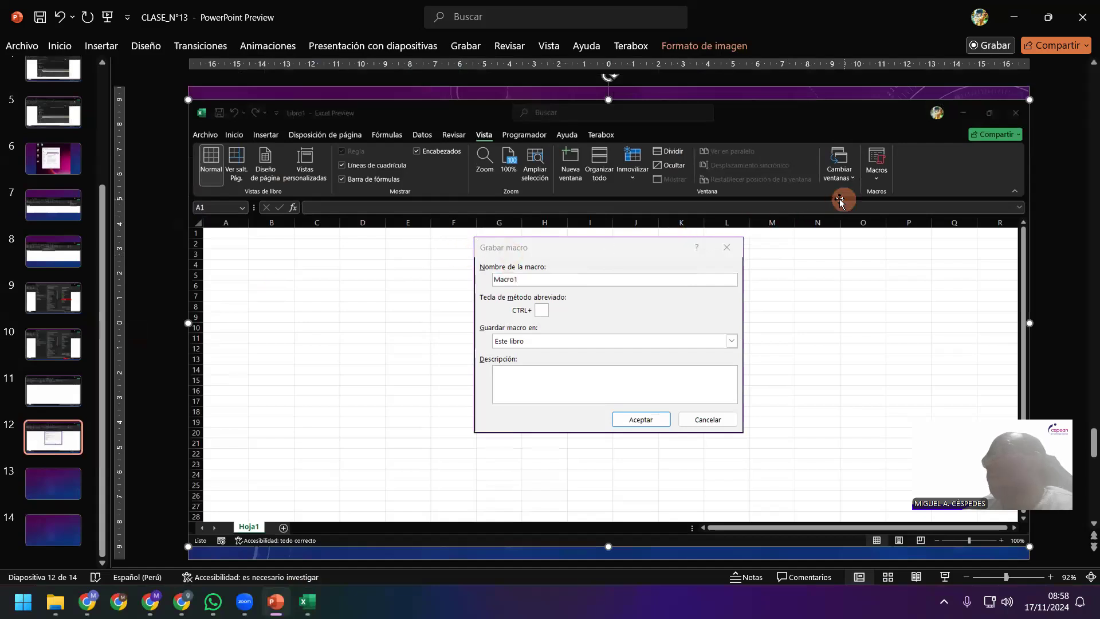
click(65, 477)
click(40, 16)
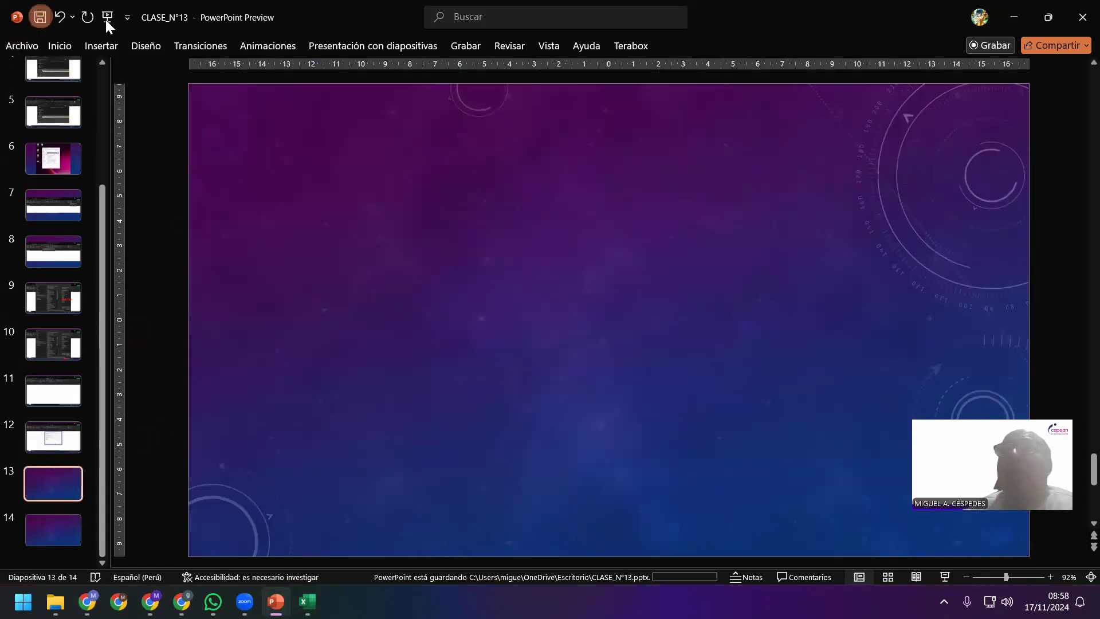
Review the Grabar macro dialog fields in Excel and compare them with the macro recording steps in the VBA manual in Chrome
click(1013, 18)
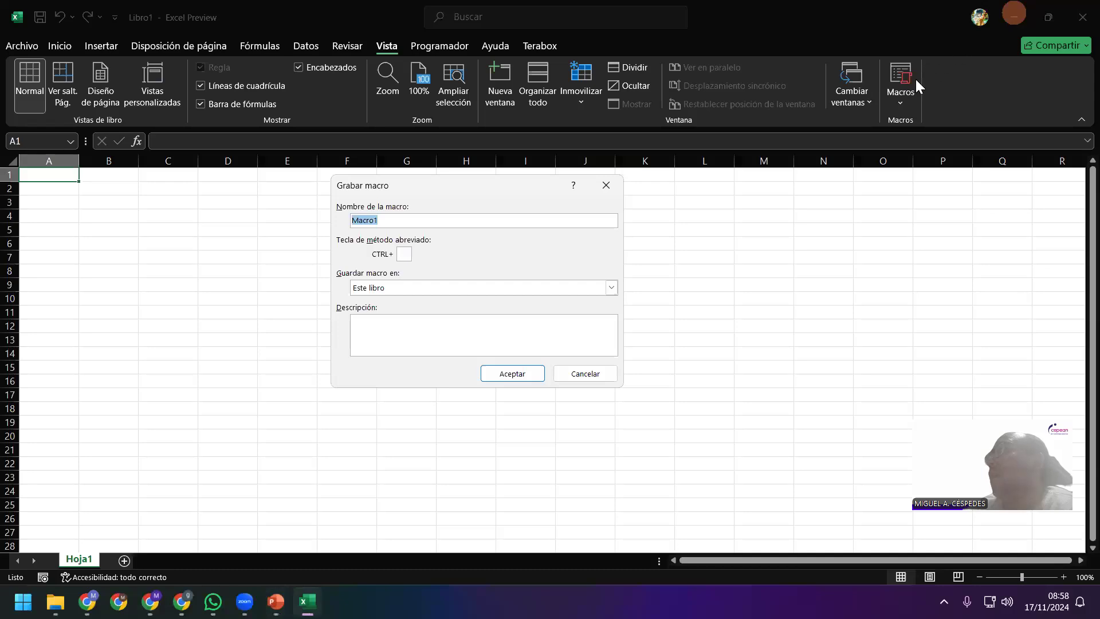
click(495, 211)
click(441, 247)
click(354, 378)
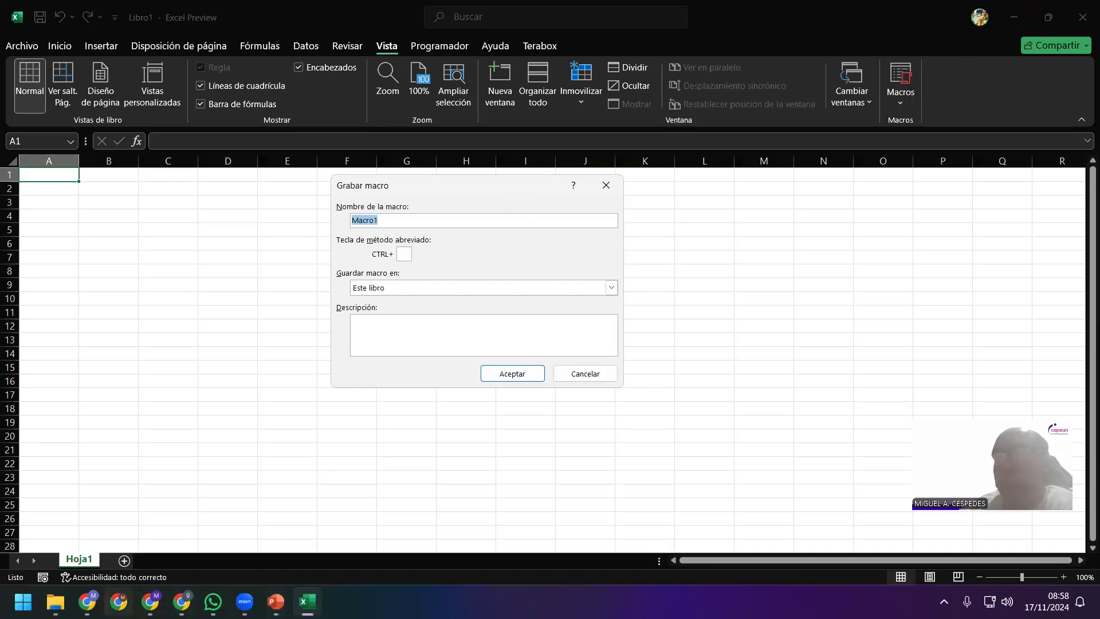
mouse_move(87, 602)
click(92, 555)
click(516, 329)
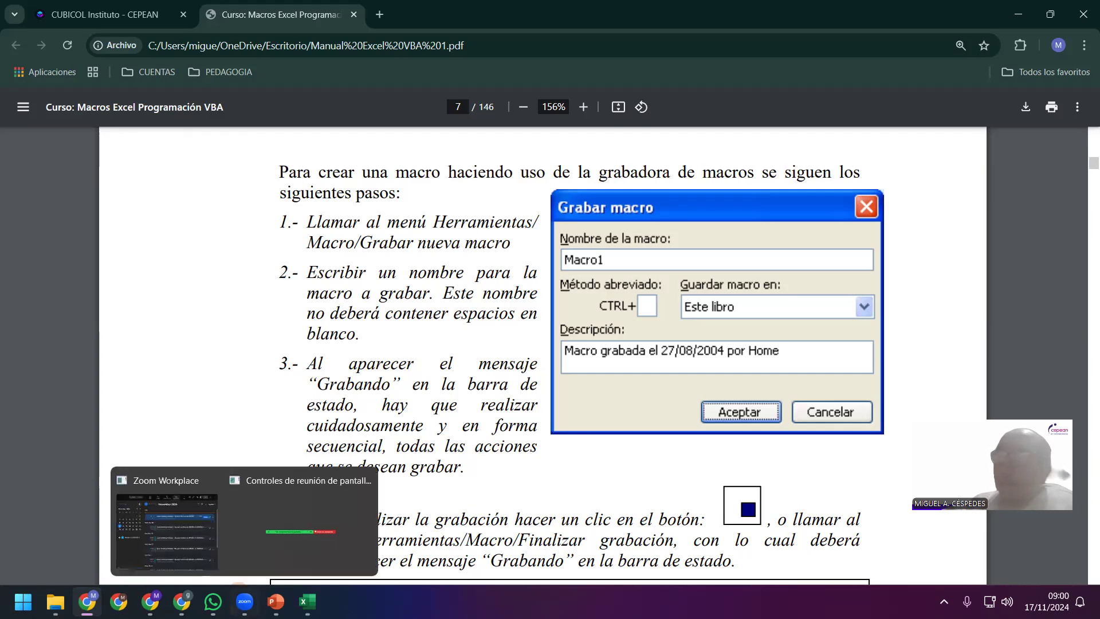
Switch to PowerPoint and list the available windows for inserting a screenshot on slide 13
mouse_move(276, 601)
click(283, 507)
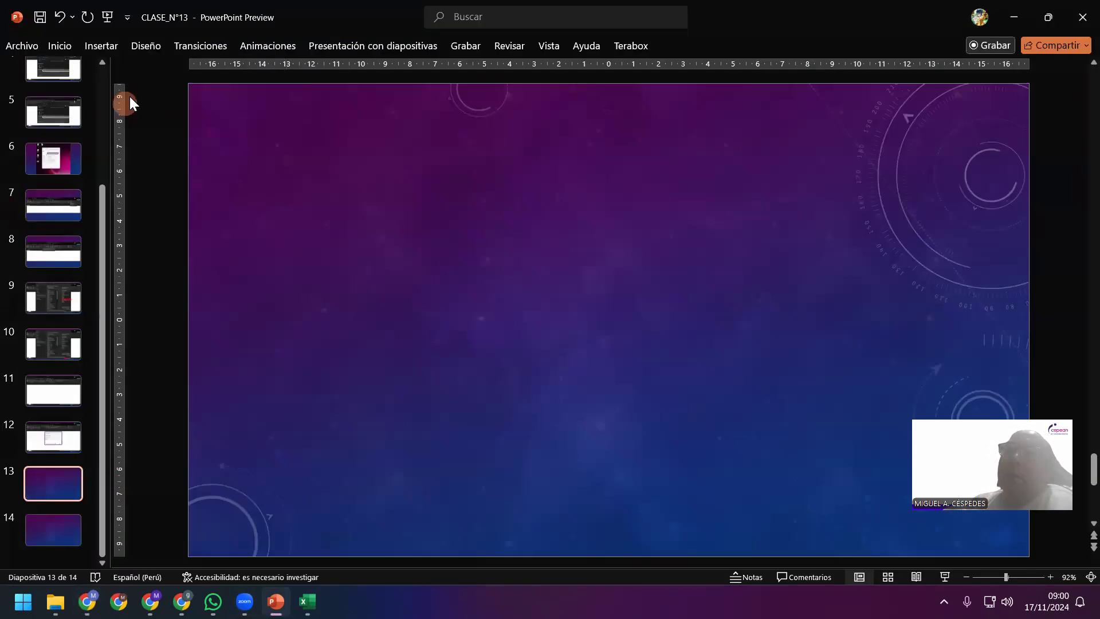
click(106, 47)
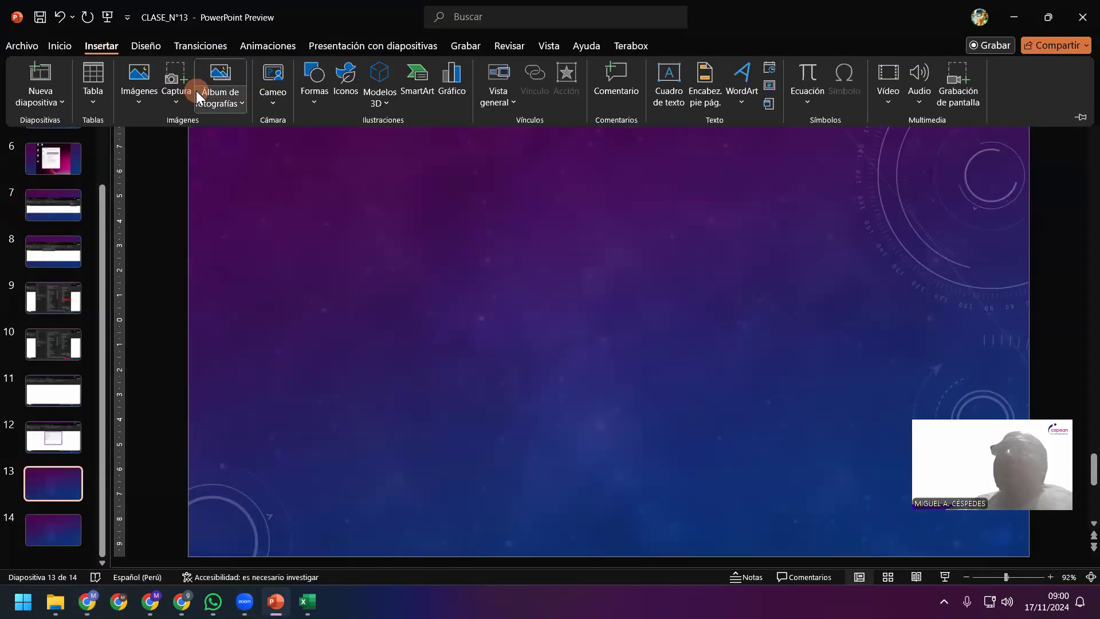
click(184, 94)
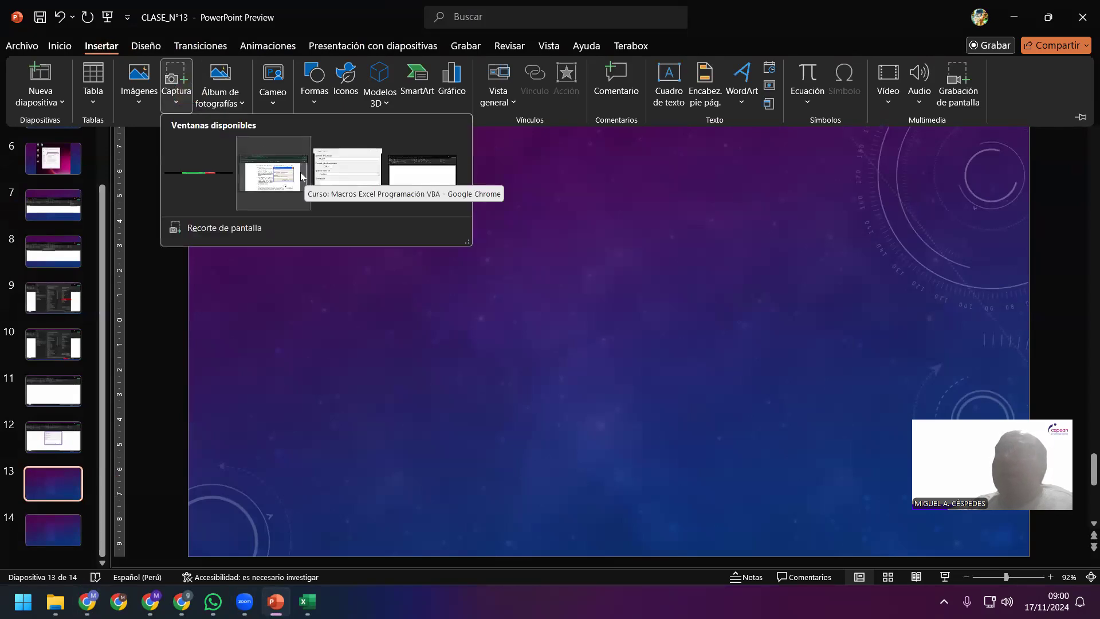